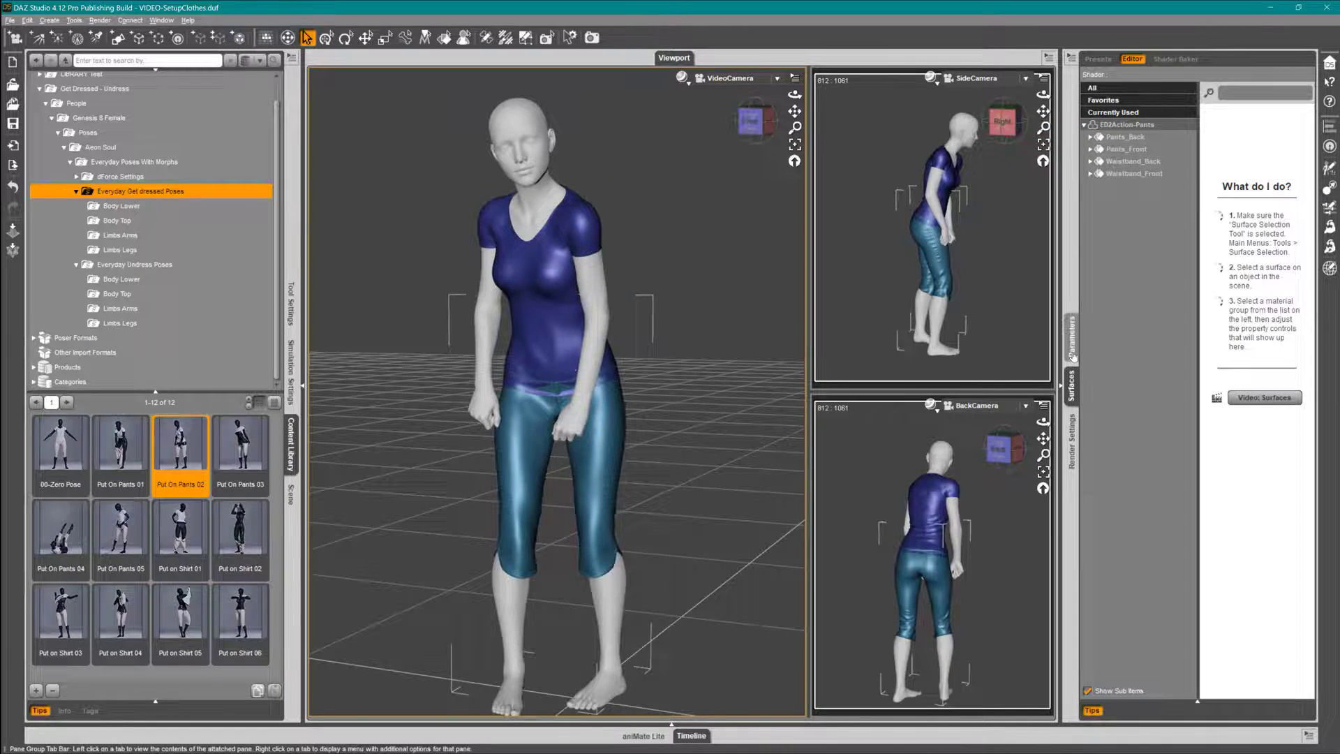
Try the Put On Pants 02A and 02B morphs at full strength on the pants, then undo the change
click(1121, 165)
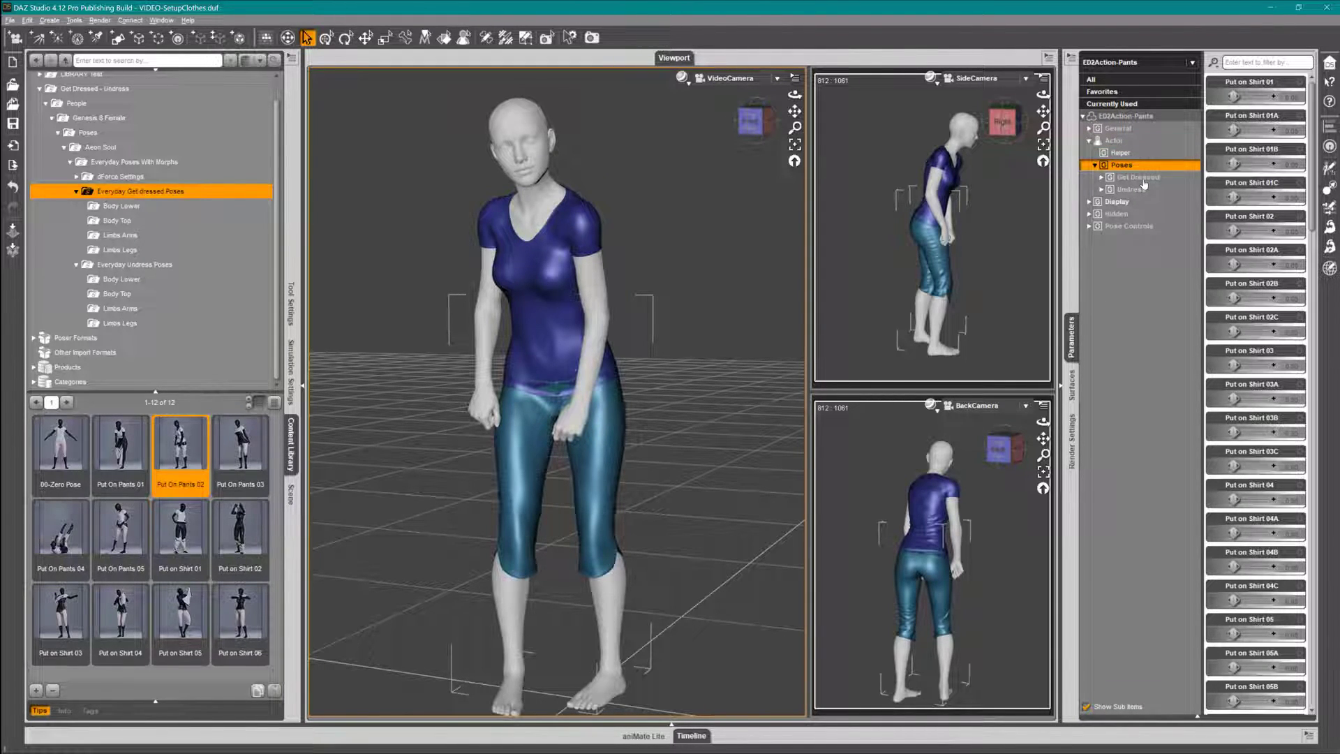
click(1143, 179)
click(1147, 215)
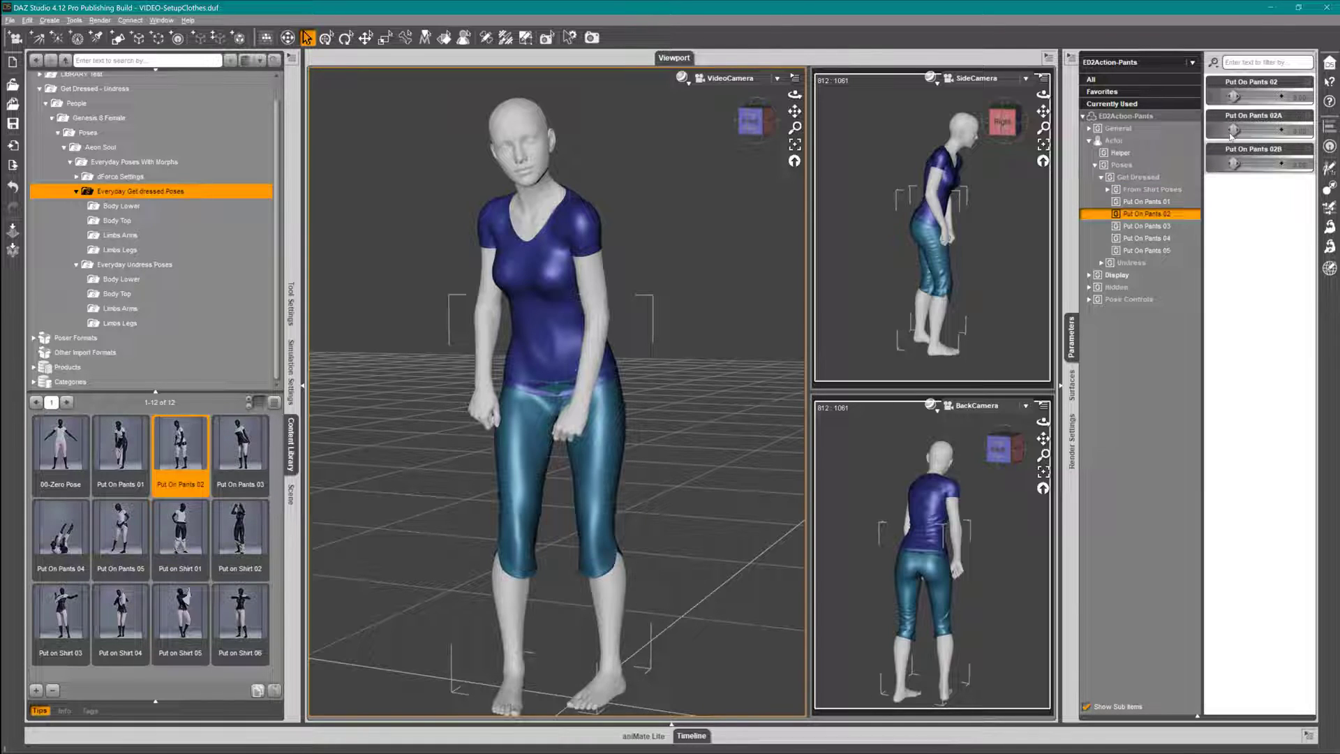
drag(1234, 132, 1335, 133)
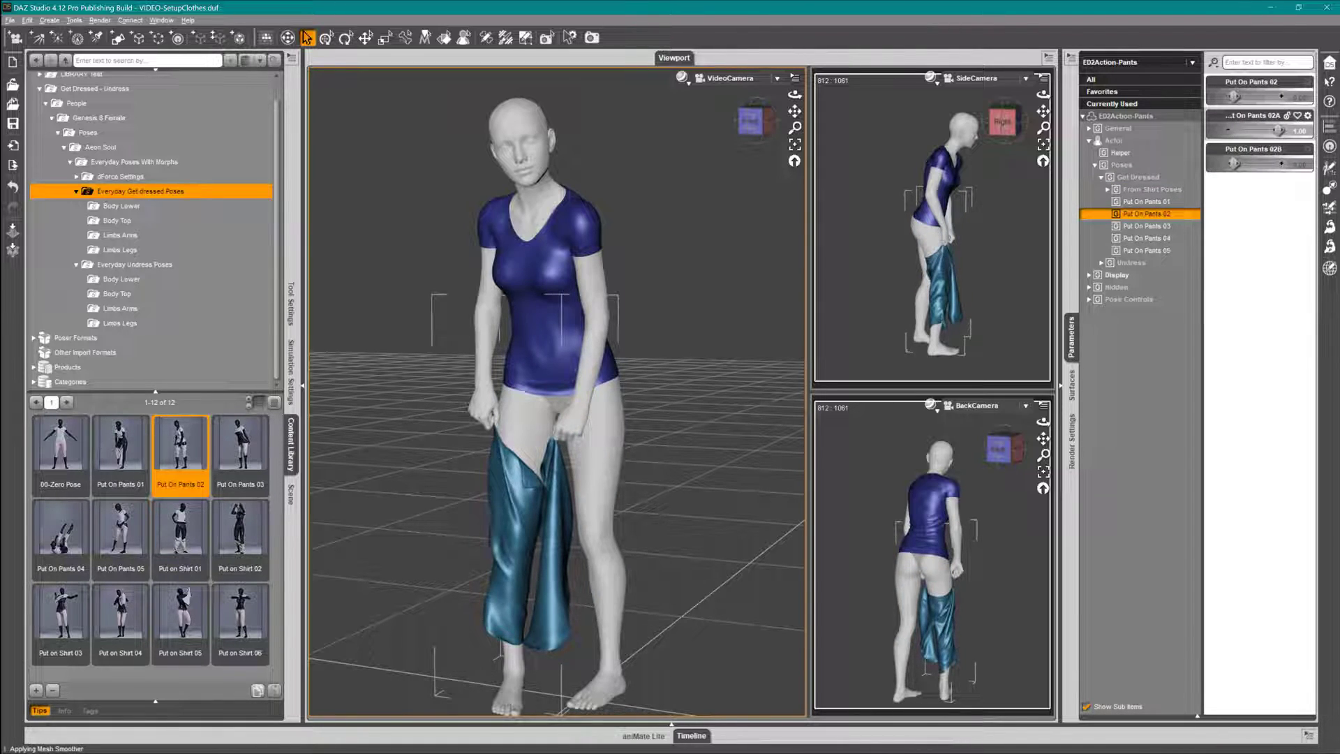
drag(1234, 164, 1312, 166)
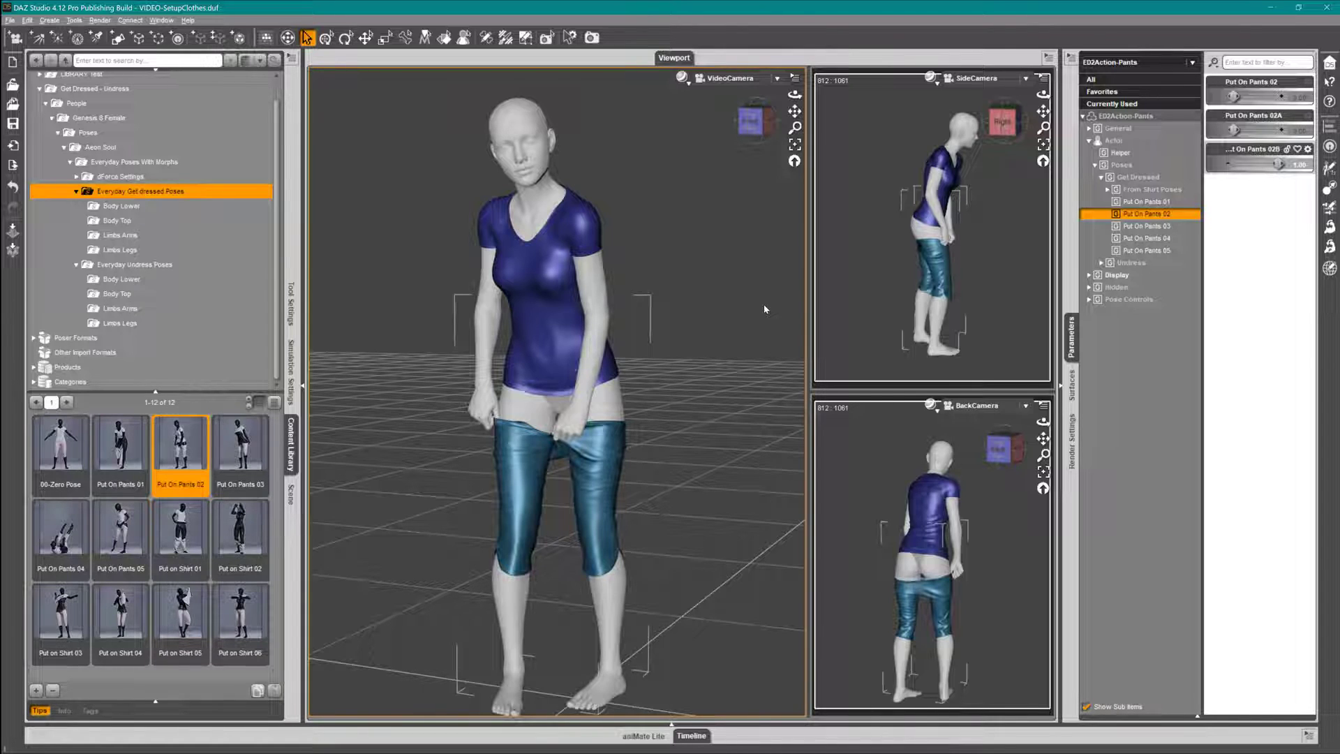
key(ctrl+z)
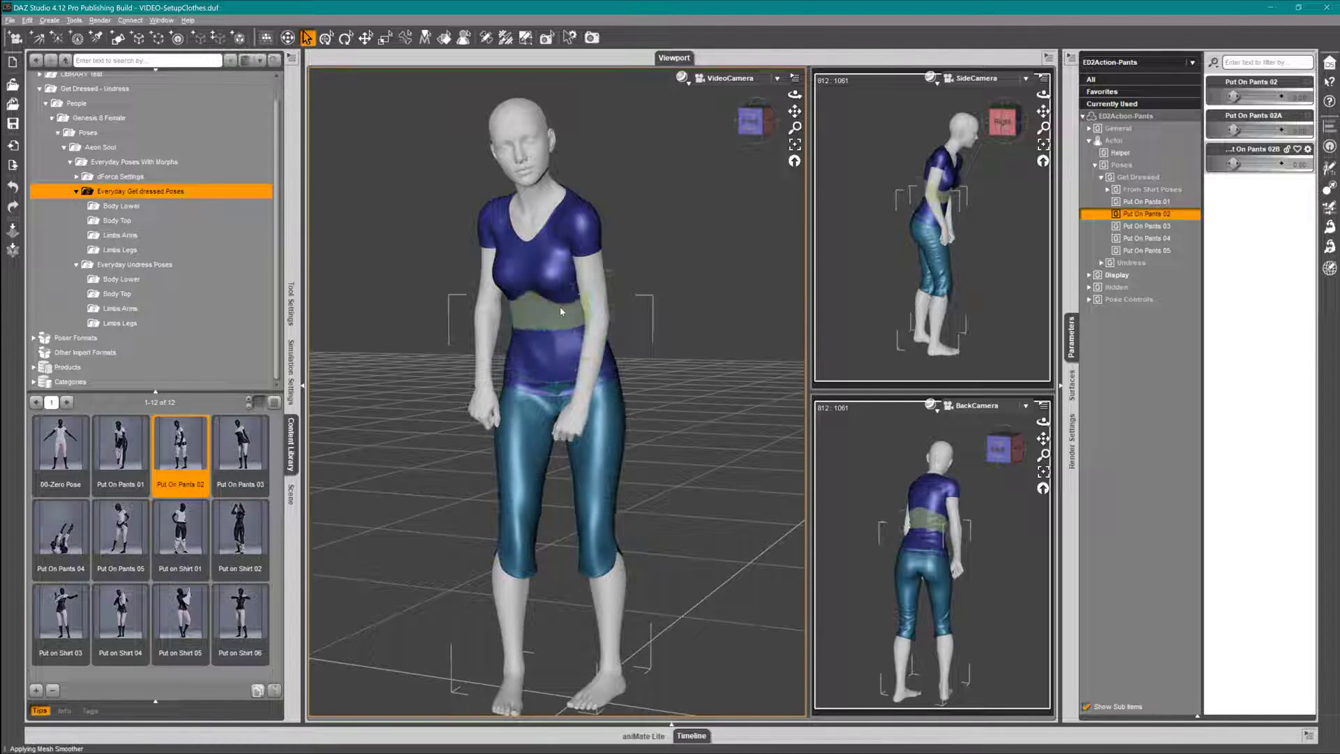
Apply the full-body Put on Shirt 02 pose to the Genesis 8 Female figure
click(598, 298)
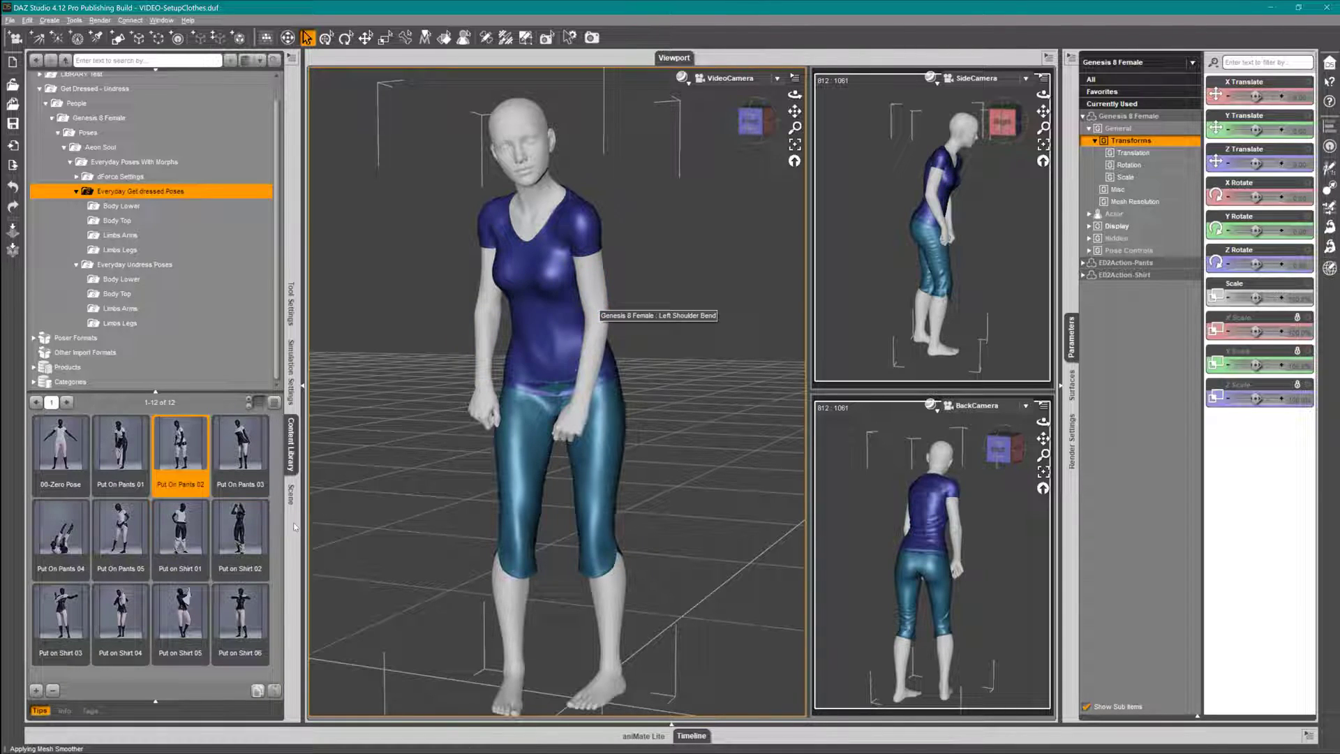
click(253, 532)
double_click(253, 532)
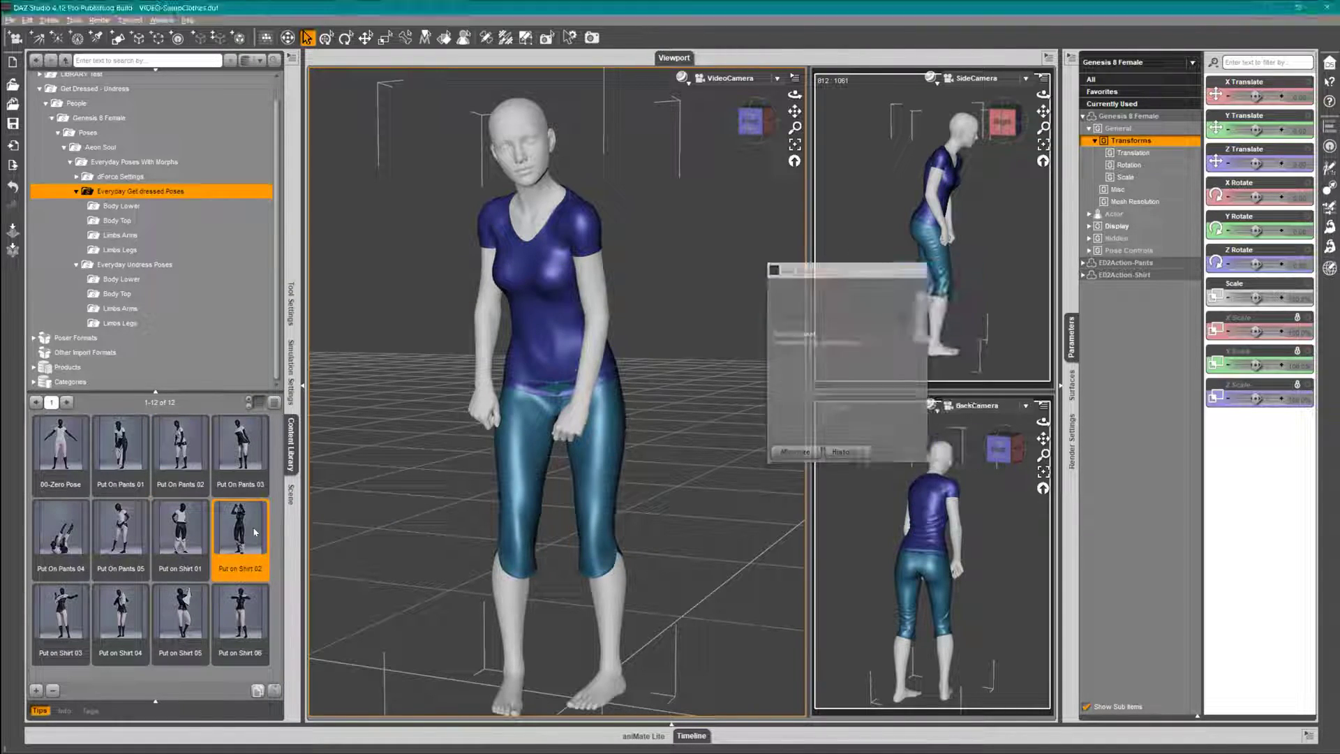
drag(793, 127, 794, 136)
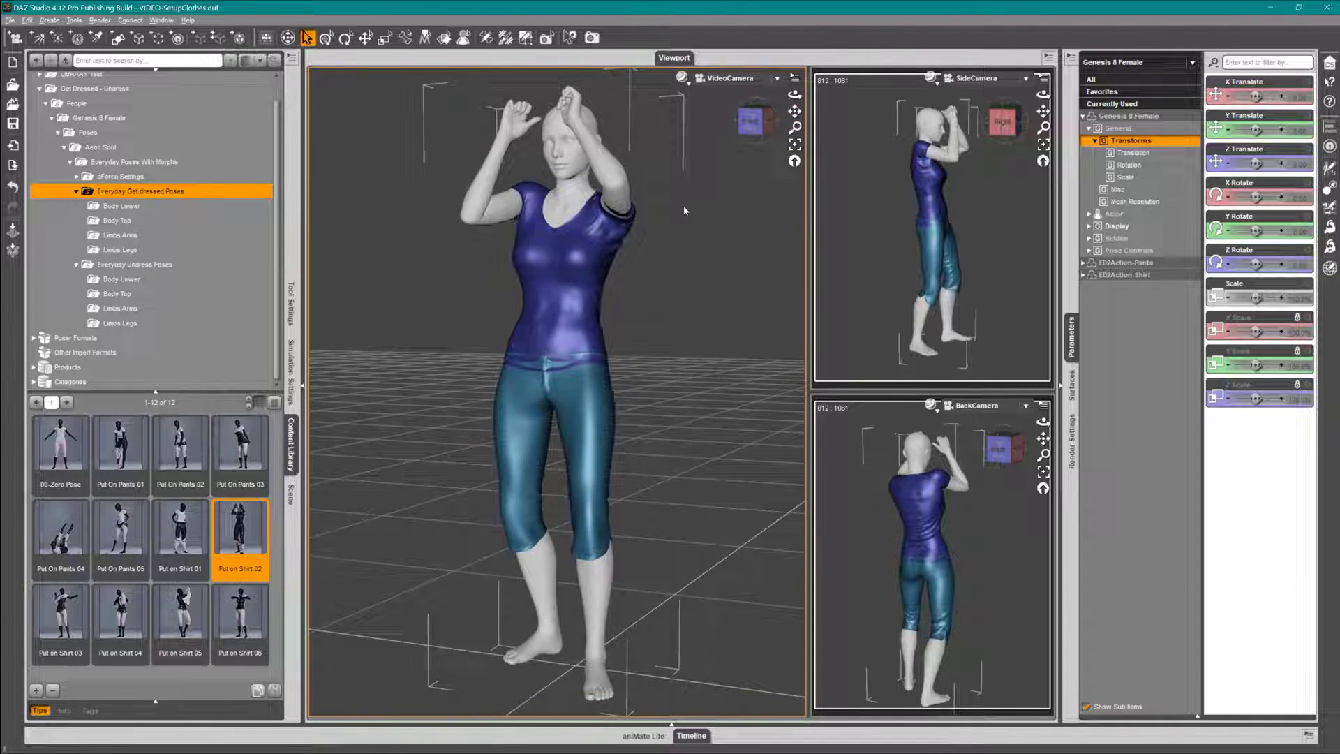
Hide the E02Action-Shirt garment in the scene
click(576, 310)
click(663, 330)
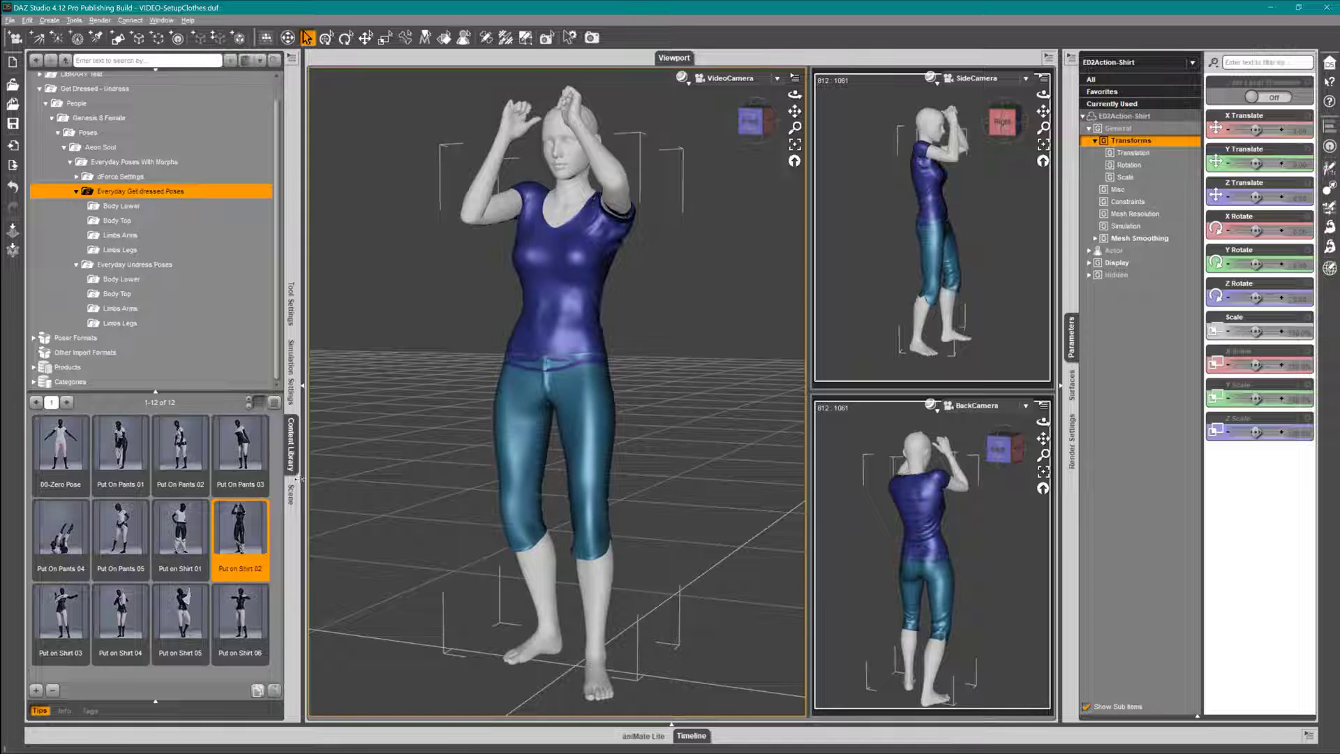
click(290, 493)
click(36, 366)
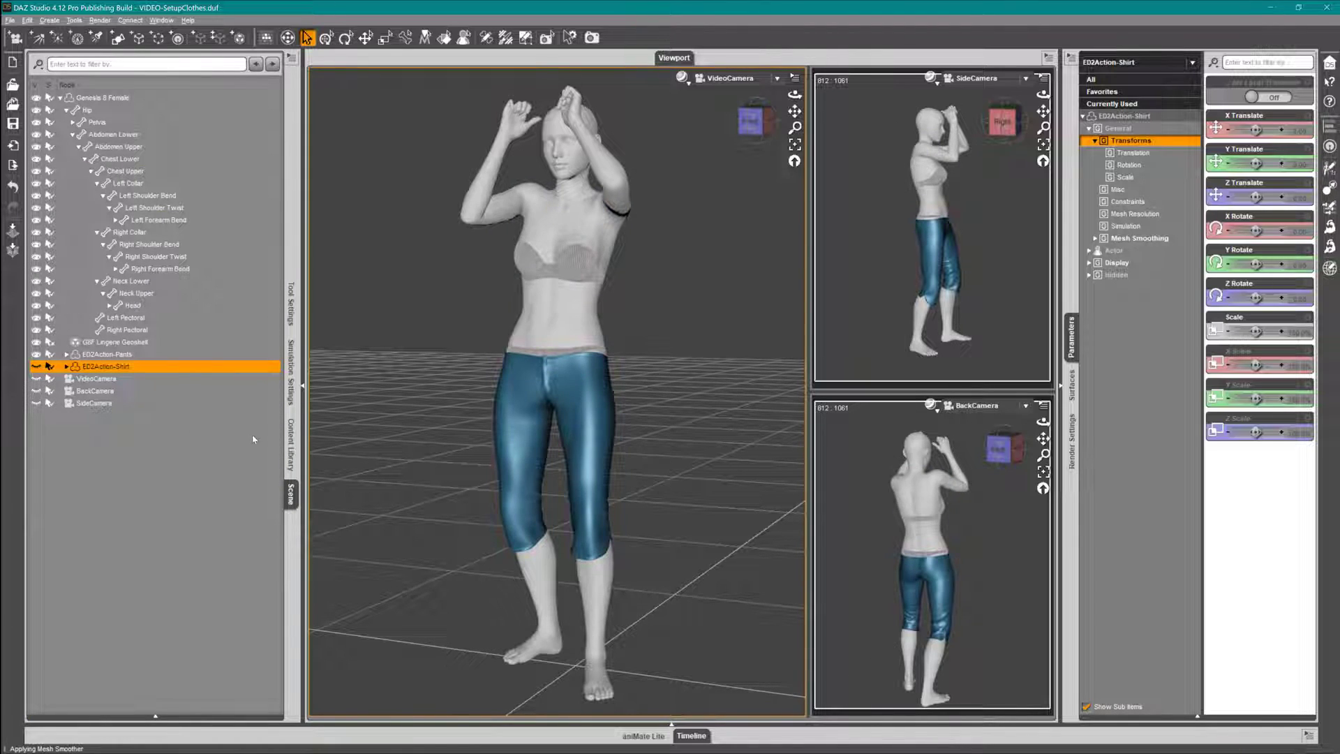
Select the E02Action-Pants and look through their Get Dressed and Undress pose morph groups, including the Remove Shirt morphs
click(551, 312)
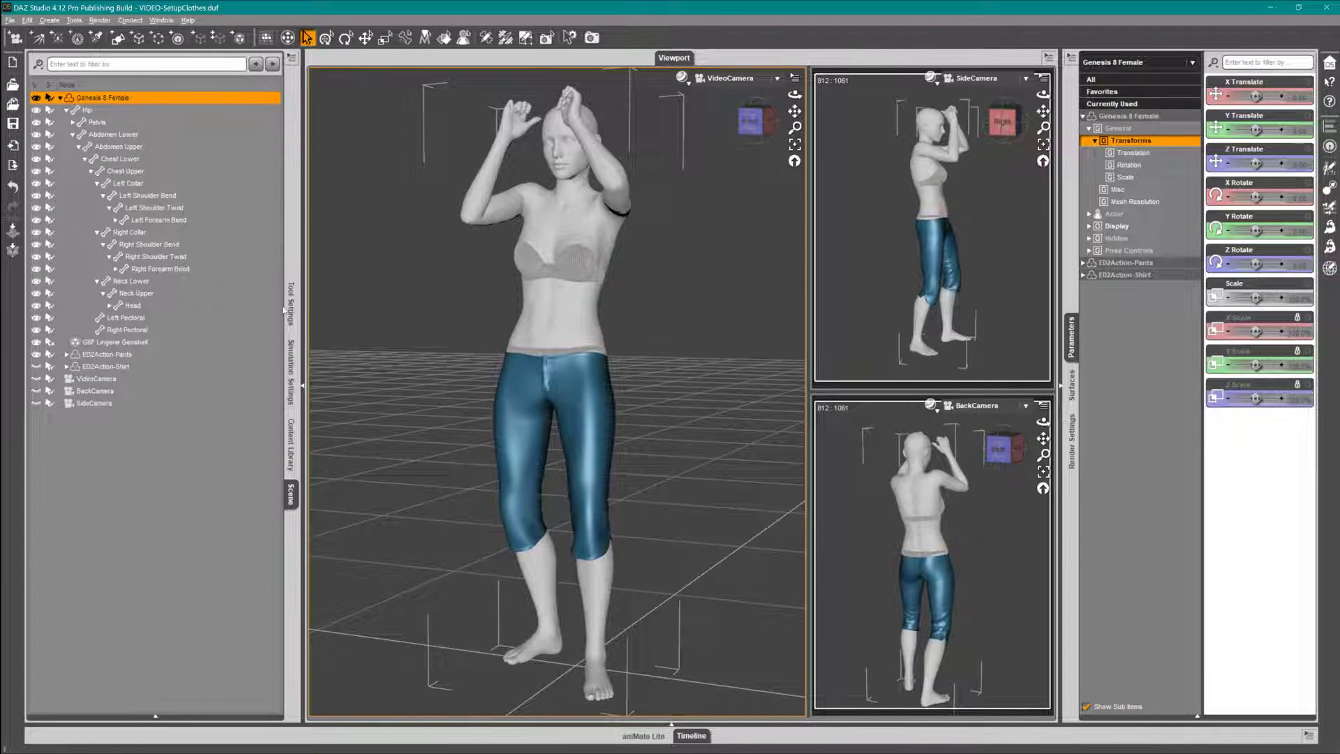
click(295, 419)
right_click(604, 426)
click(619, 448)
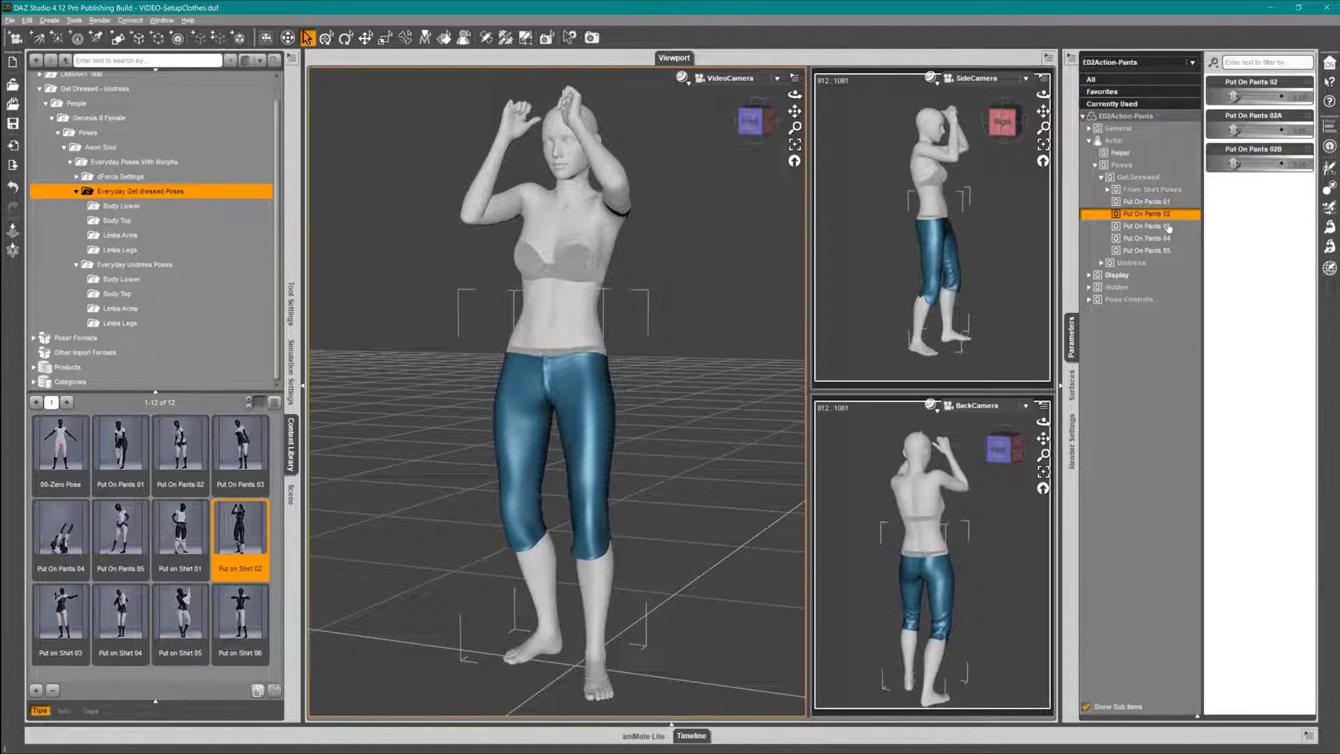
double_click(1157, 178)
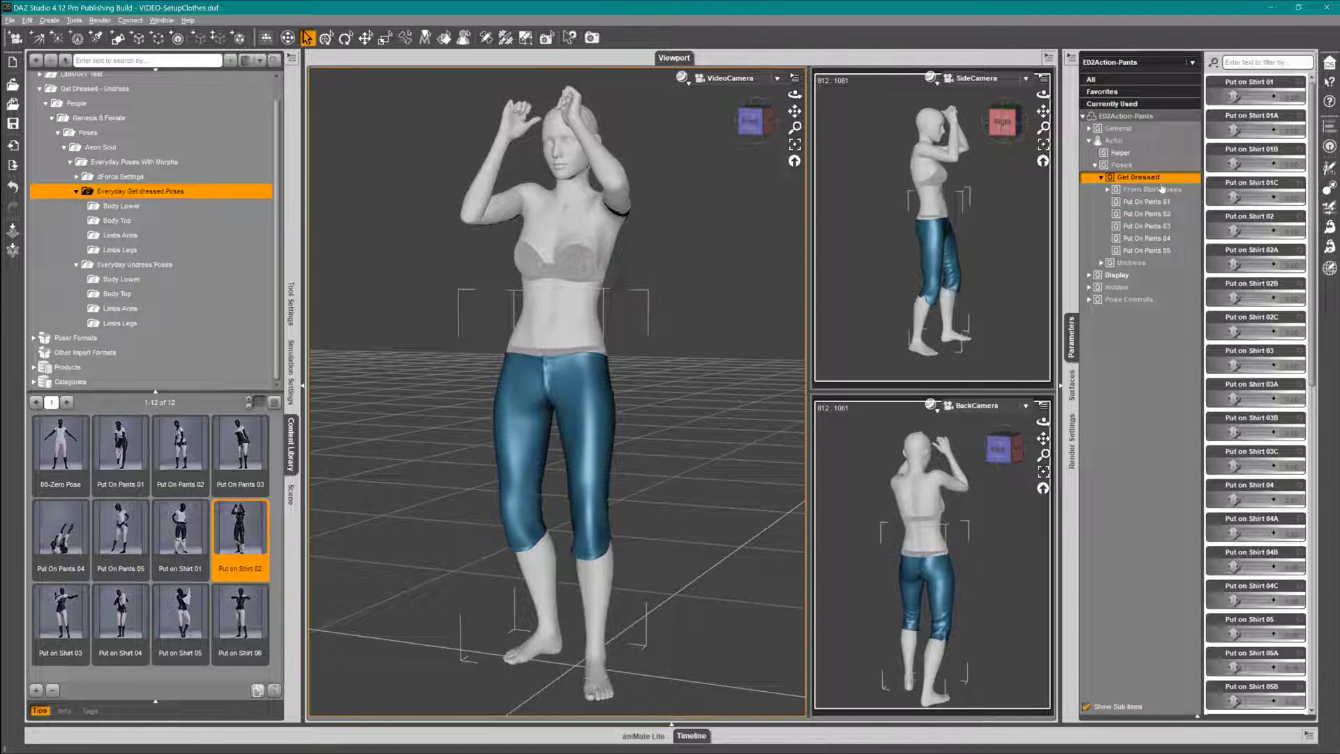
double_click(1161, 190)
double_click(1160, 203)
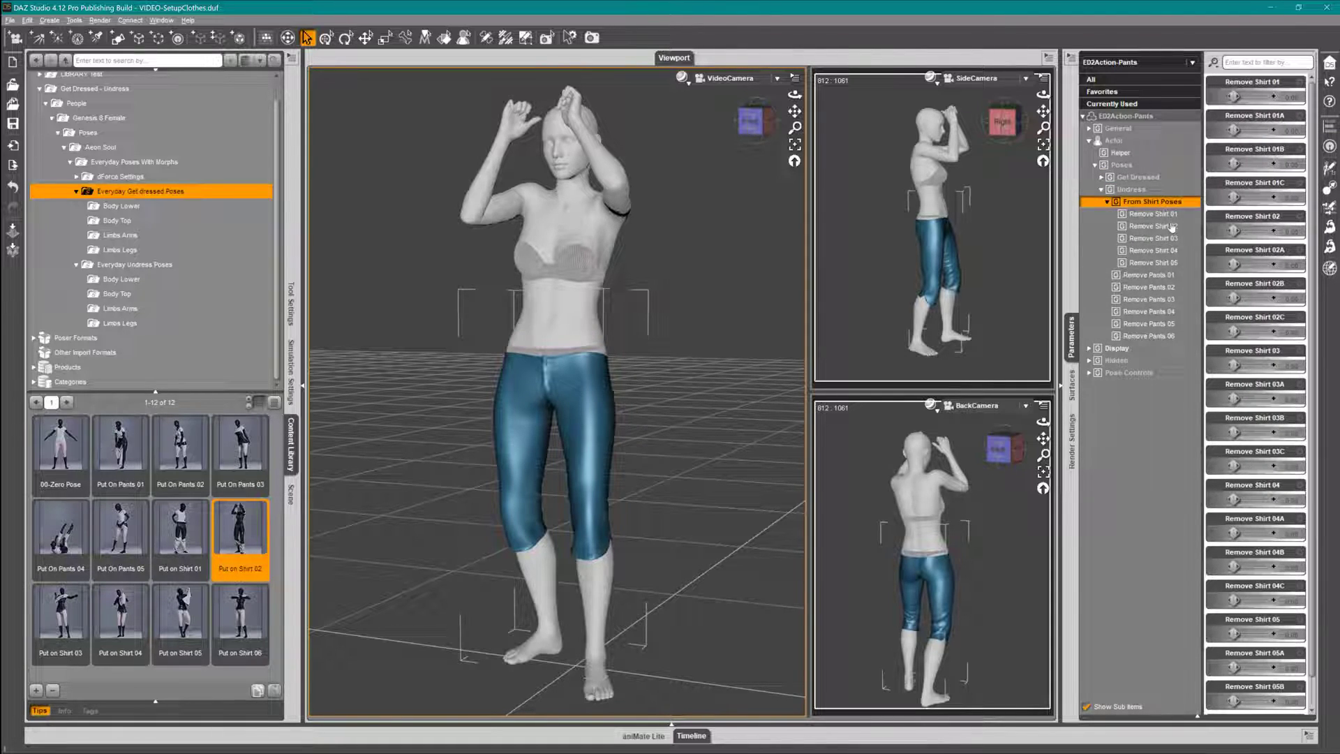
click(1153, 226)
Set the pants' Put on Shirt 02C morph to 1.00 in the Get Dressed shirt-pose group, undoing the Put on Shirt 02A trial
double_click(1156, 178)
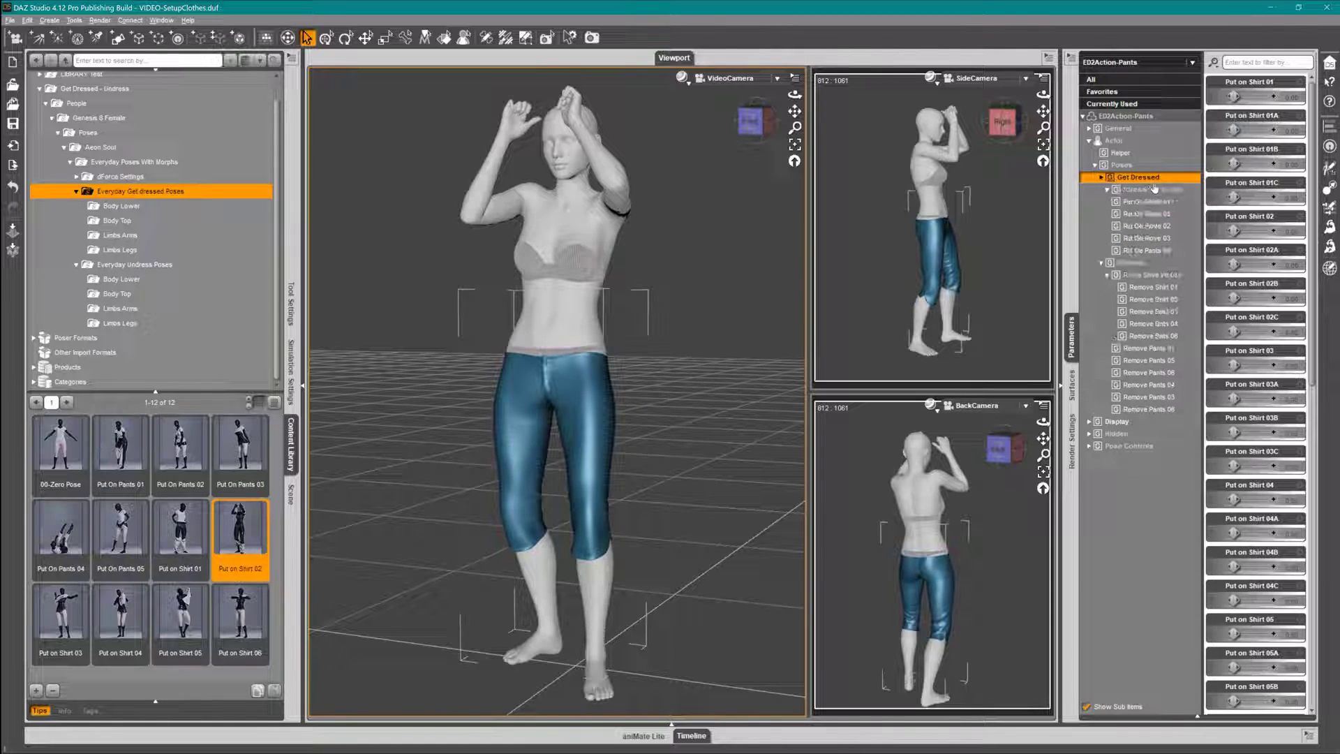
click(1164, 190)
click(1165, 214)
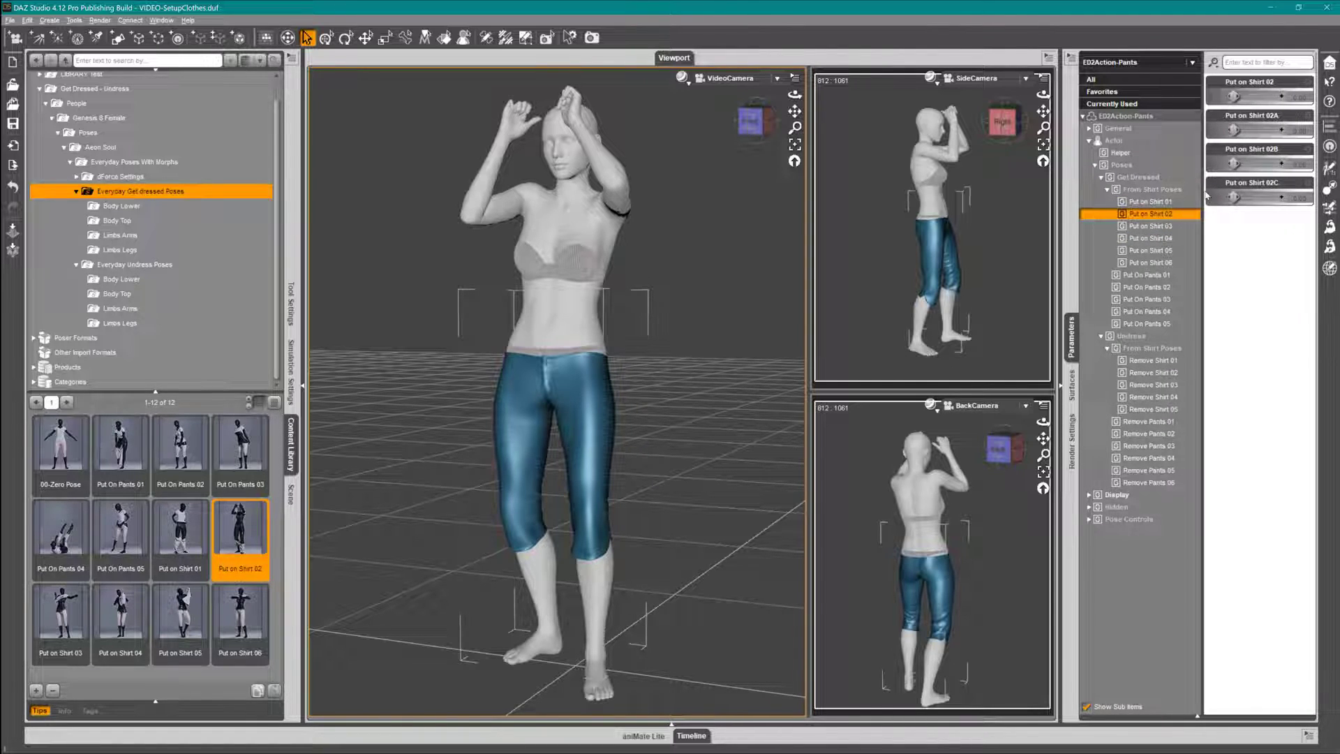
key(ctrl+z)
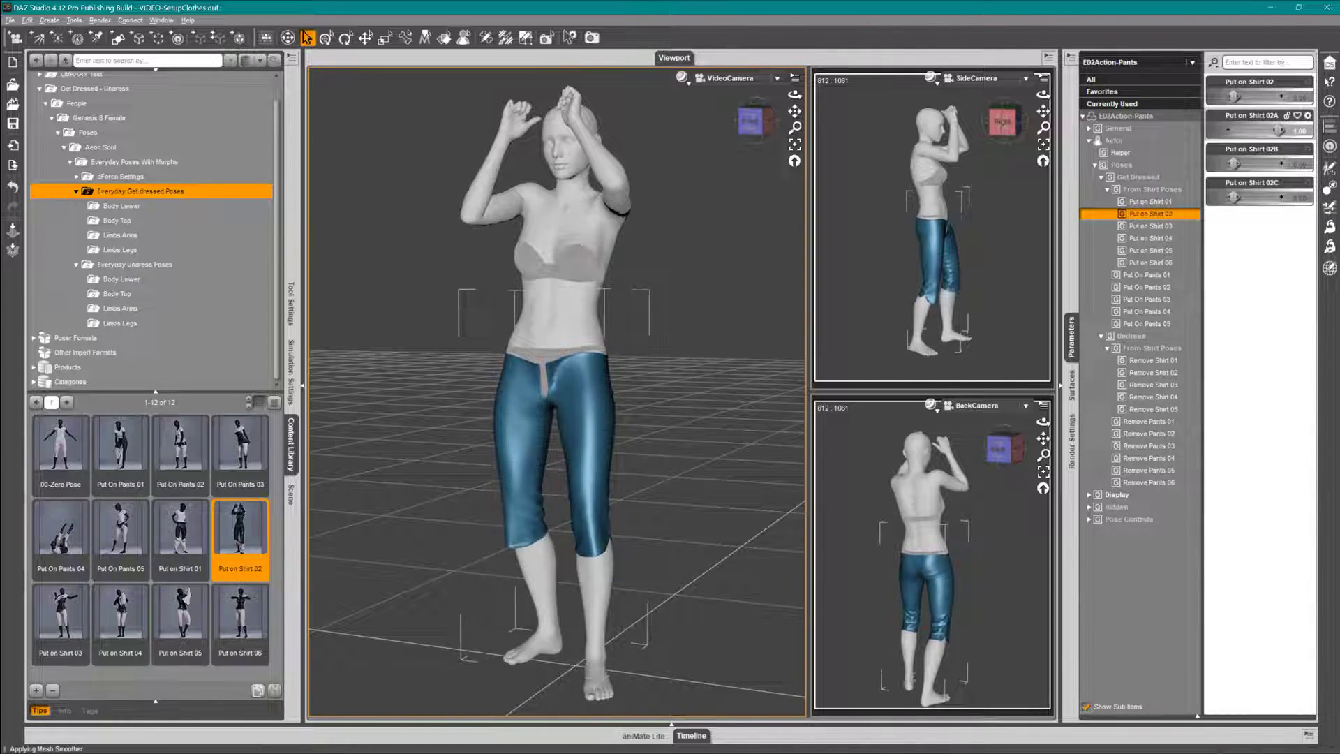
drag(1233, 198, 1337, 193)
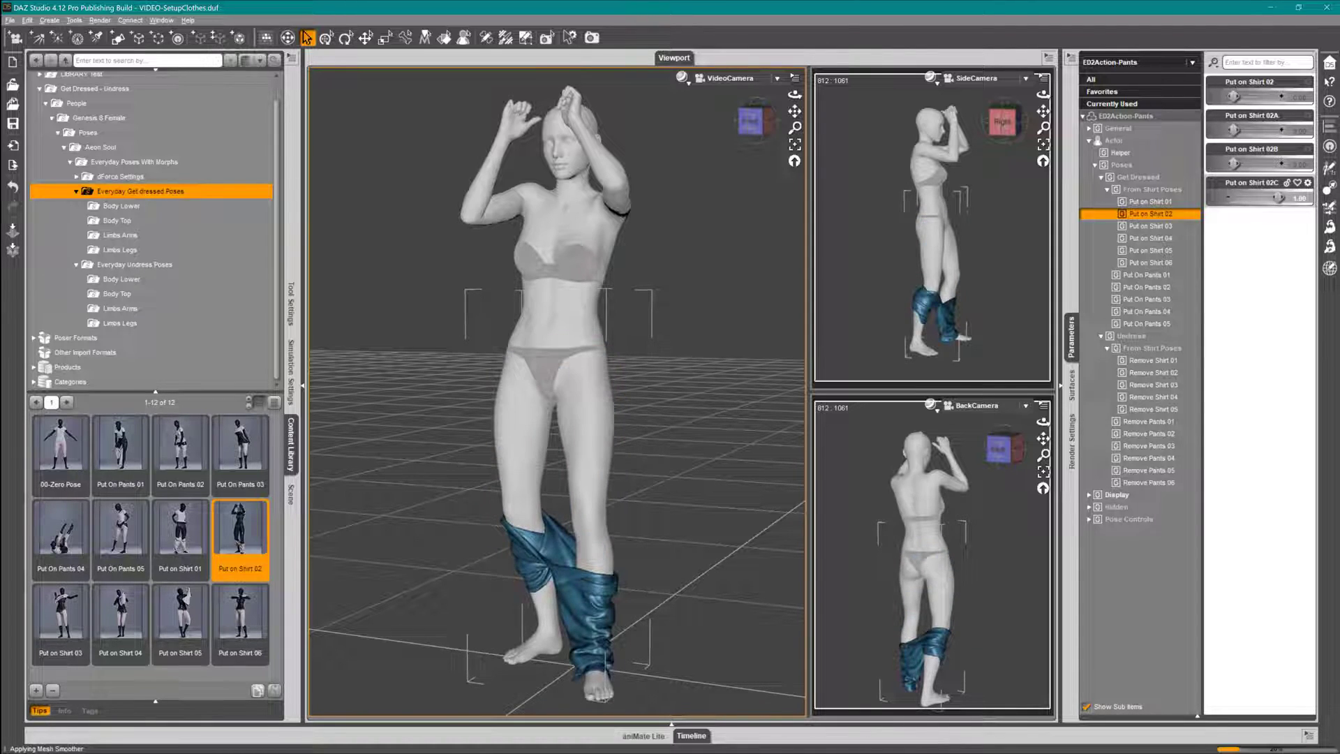
Try several Get dressed Body Top partial poses on the Genesis 8 Female, including Top Put On Pants 02 to 04 and Top Put on Shirt 02, 05 and 06
click(539, 307)
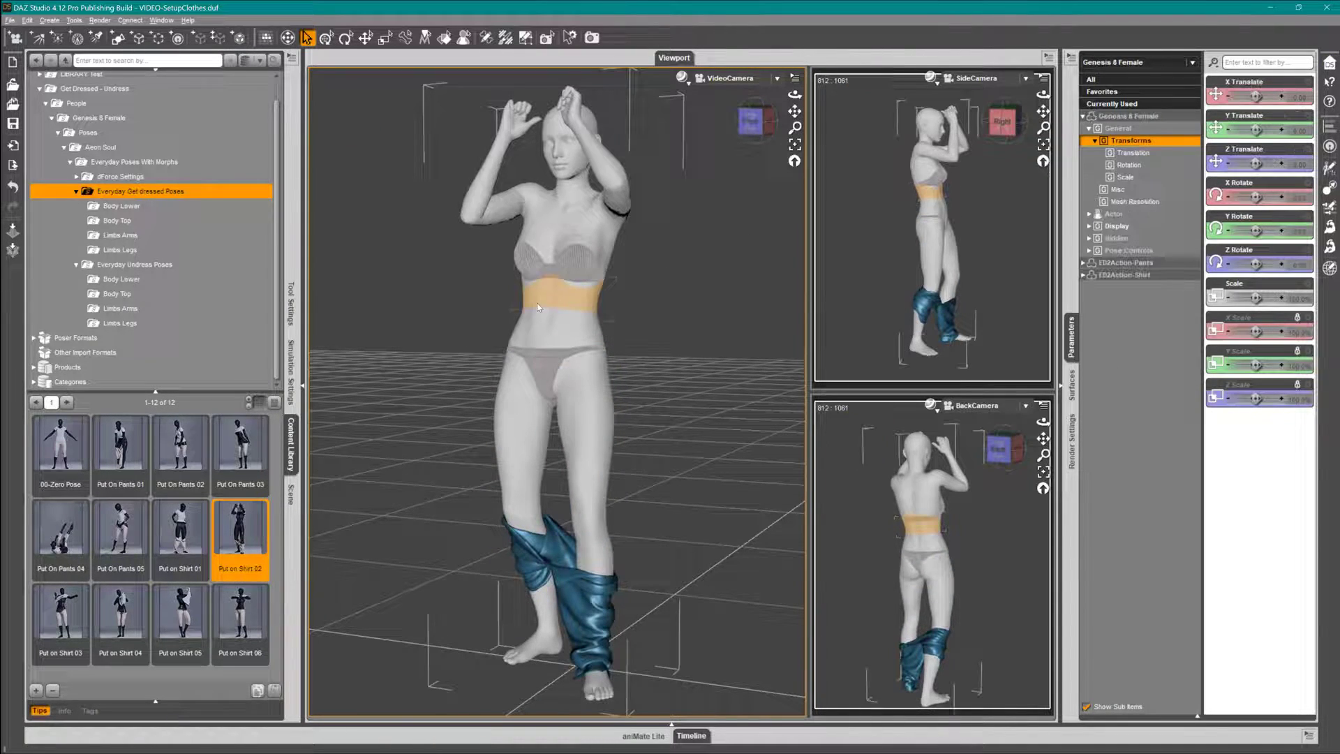
click(136, 224)
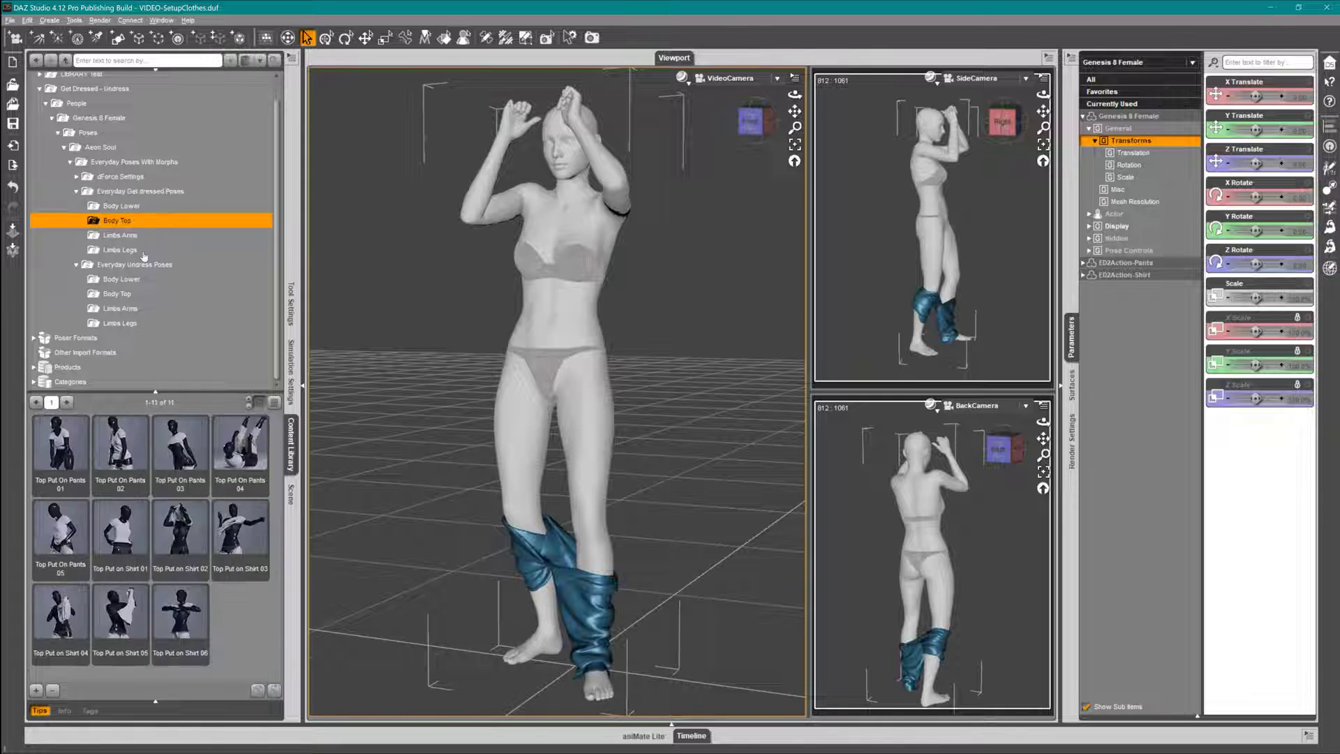
double_click(185, 437)
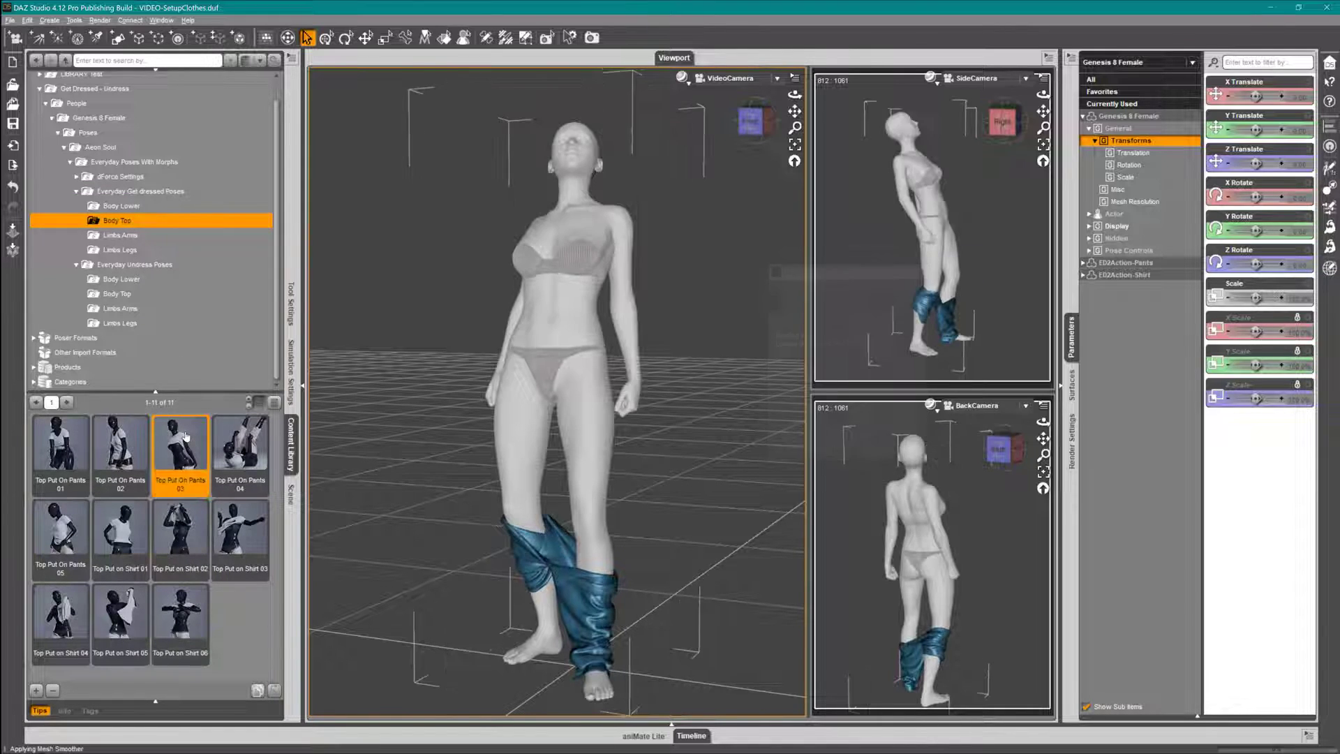
double_click(128, 460)
double_click(169, 533)
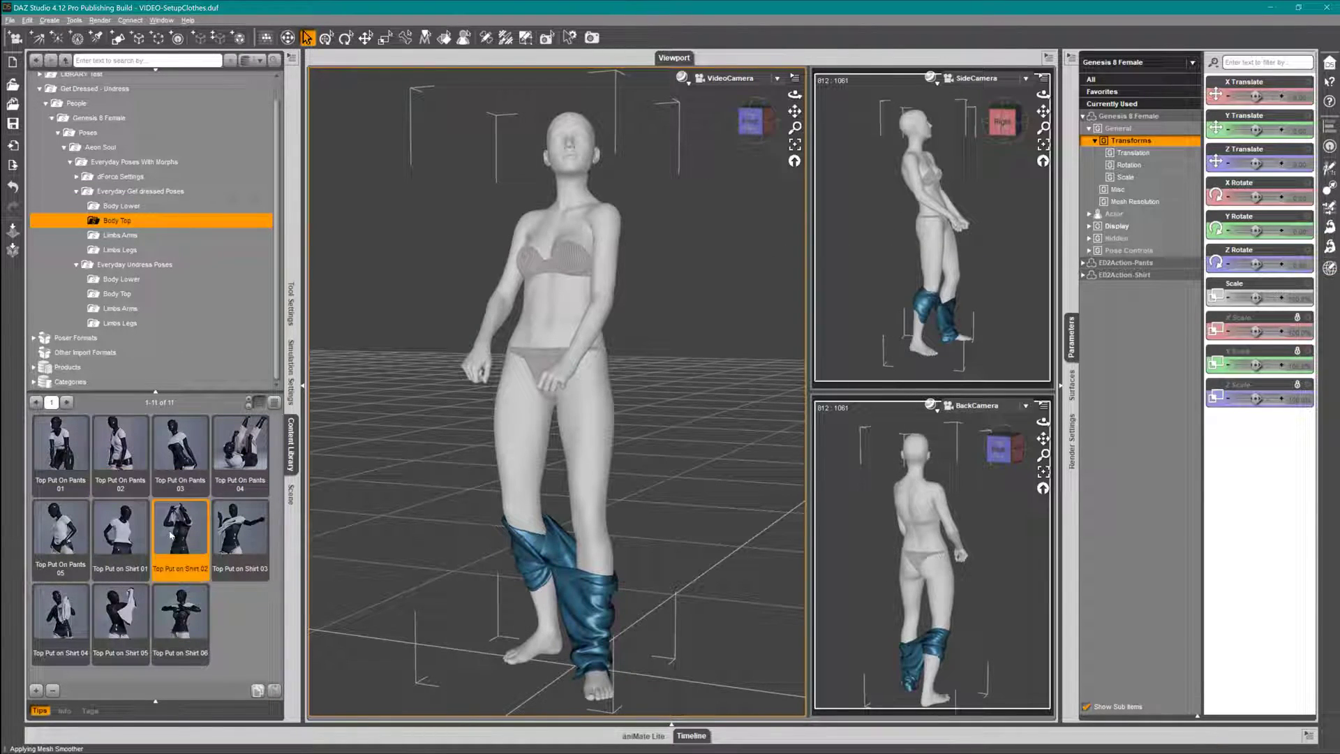
double_click(112, 604)
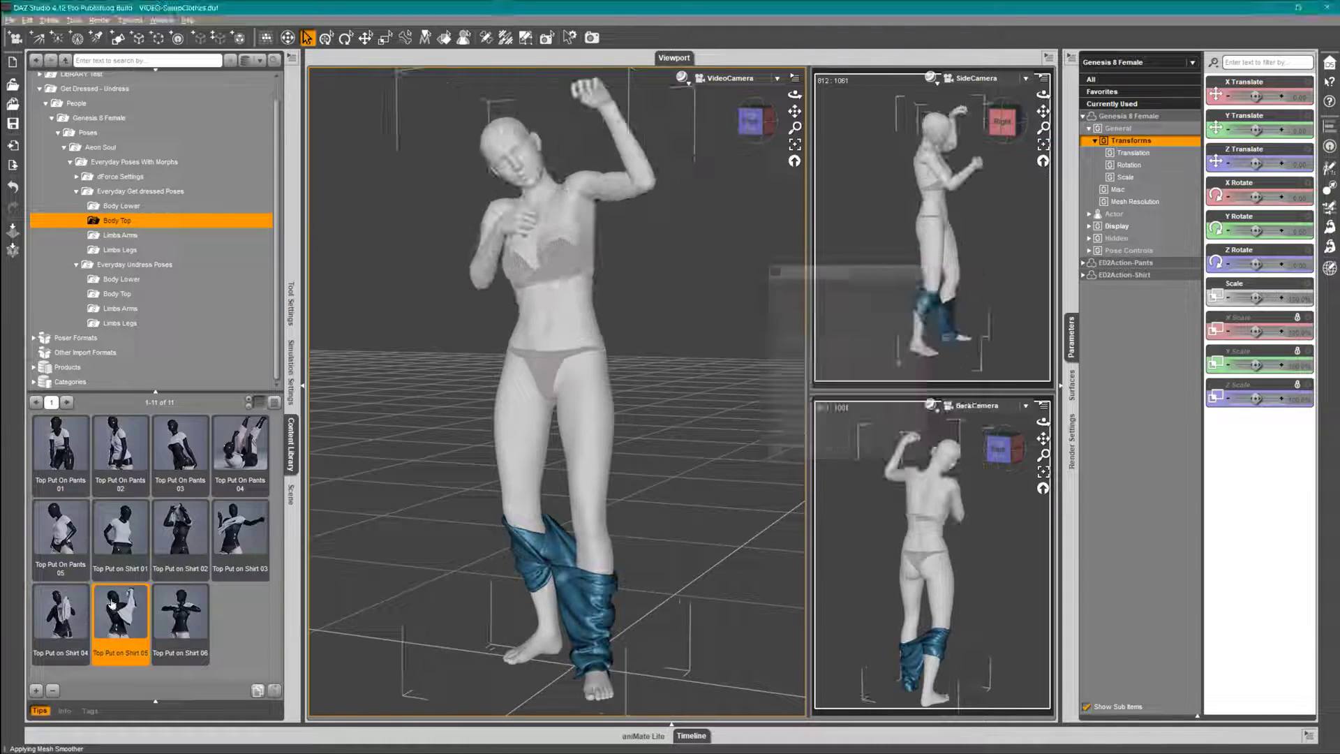
double_click(167, 618)
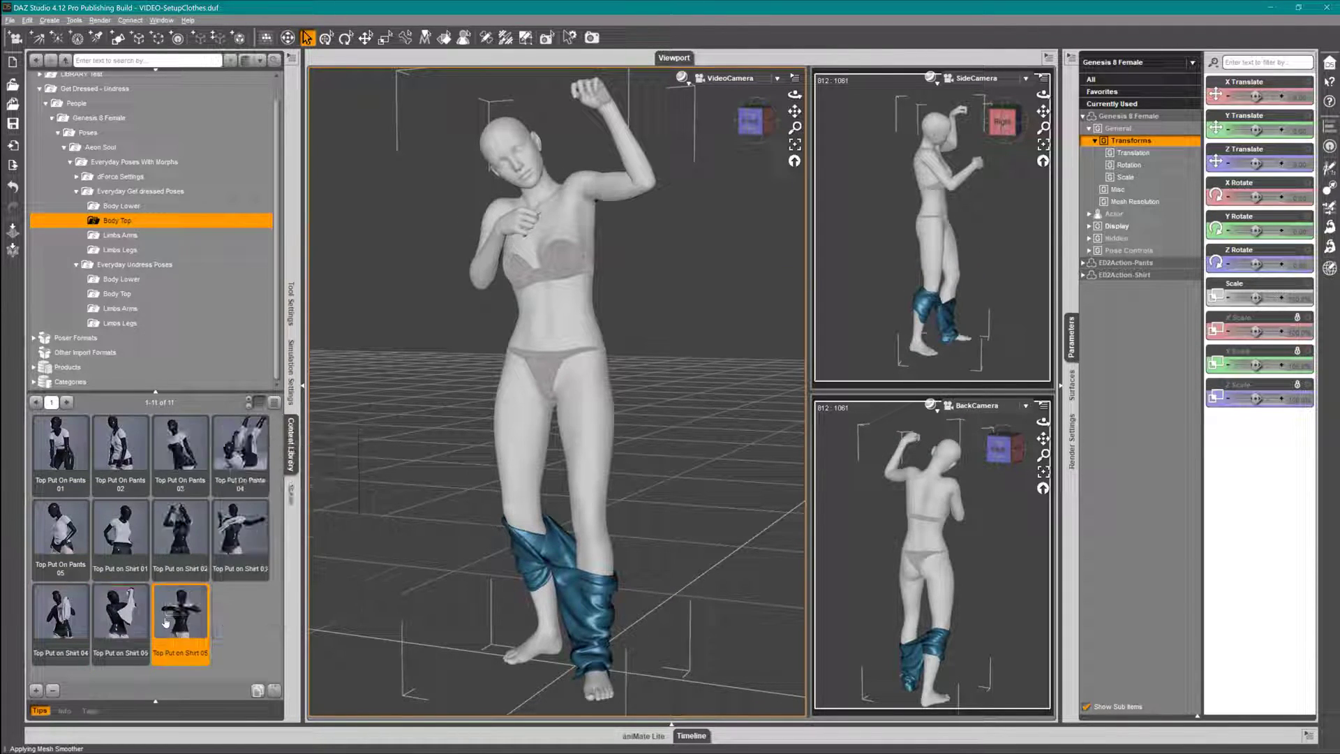
double_click(259, 439)
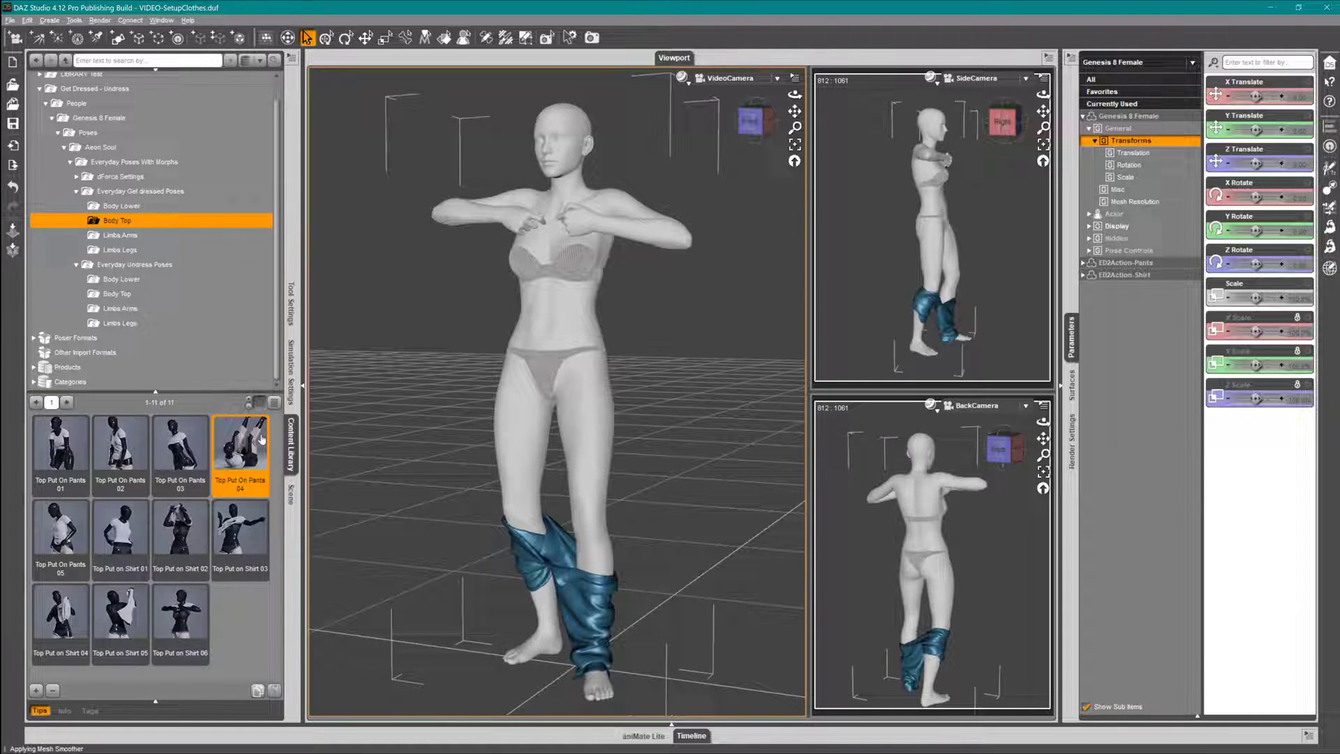
Try the Undress Body Top partial poses Top Remove Pants 03 and 06 and Top Remove Shirt 02 and 05 on the figure
click(166, 293)
double_click(180, 433)
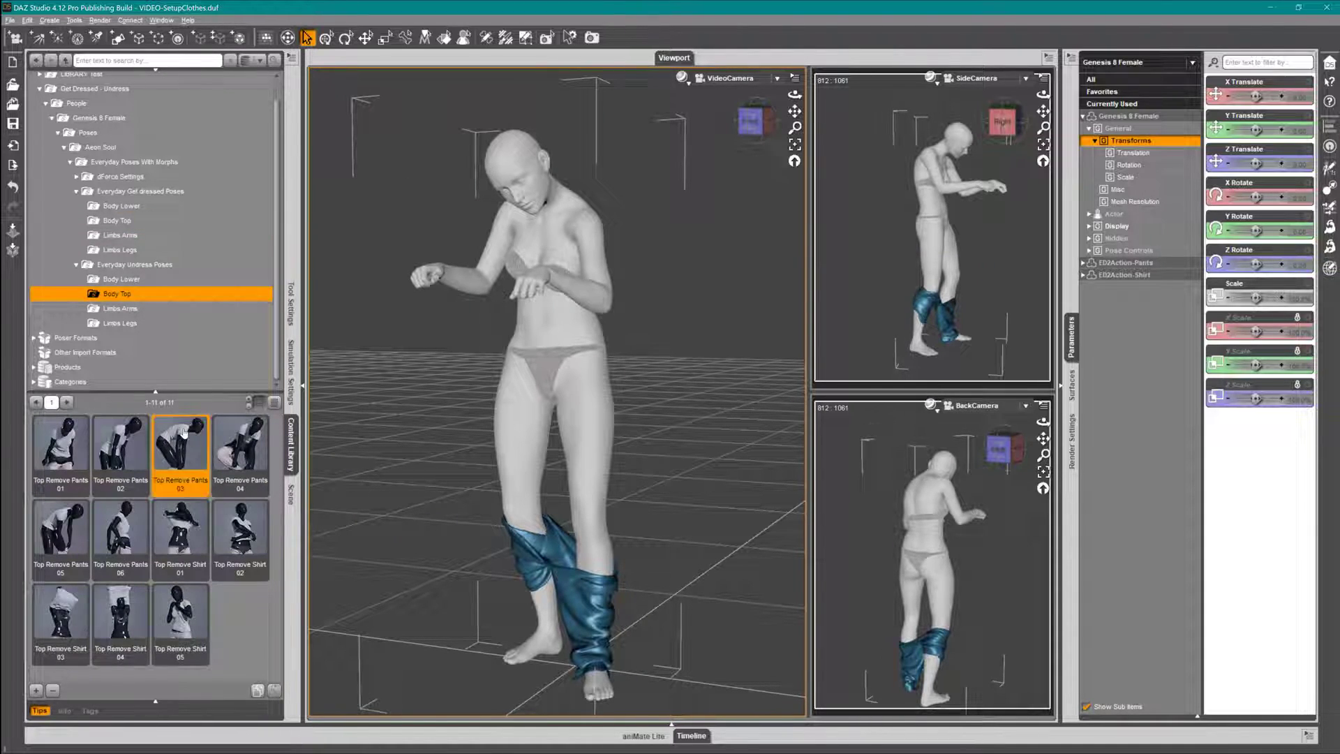
double_click(122, 521)
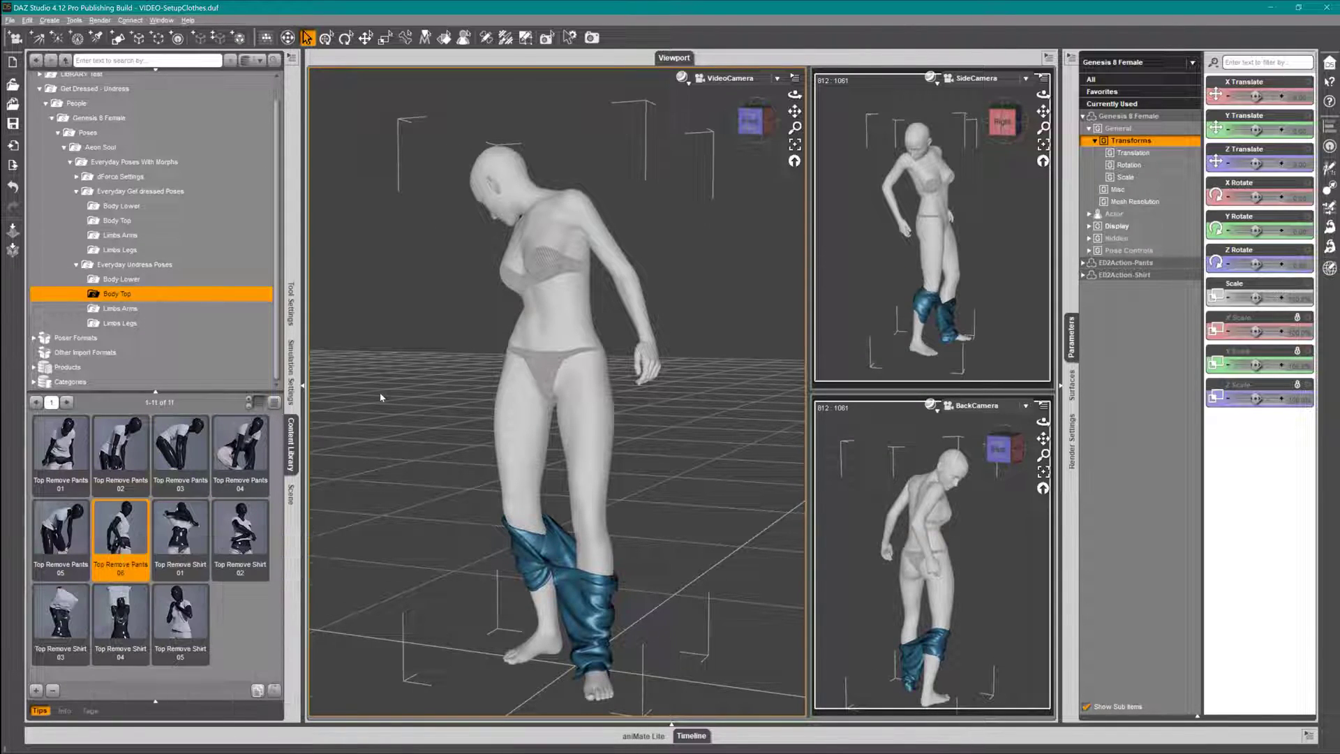
double_click(248, 556)
double_click(179, 598)
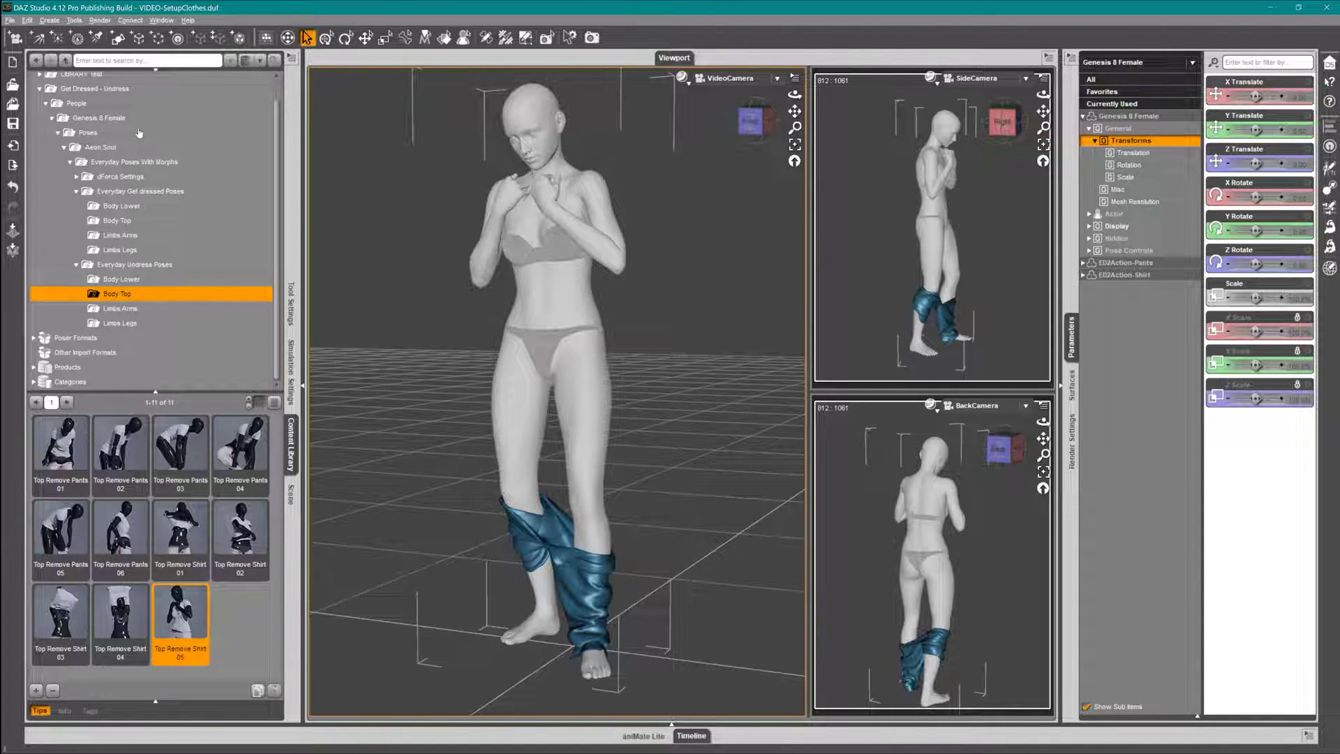
Open the Body Top partial poses of the Aeon Soul Aki Tribe set in the LIBRARY Test content
scroll(141, 138, up, 1)
click(129, 97)
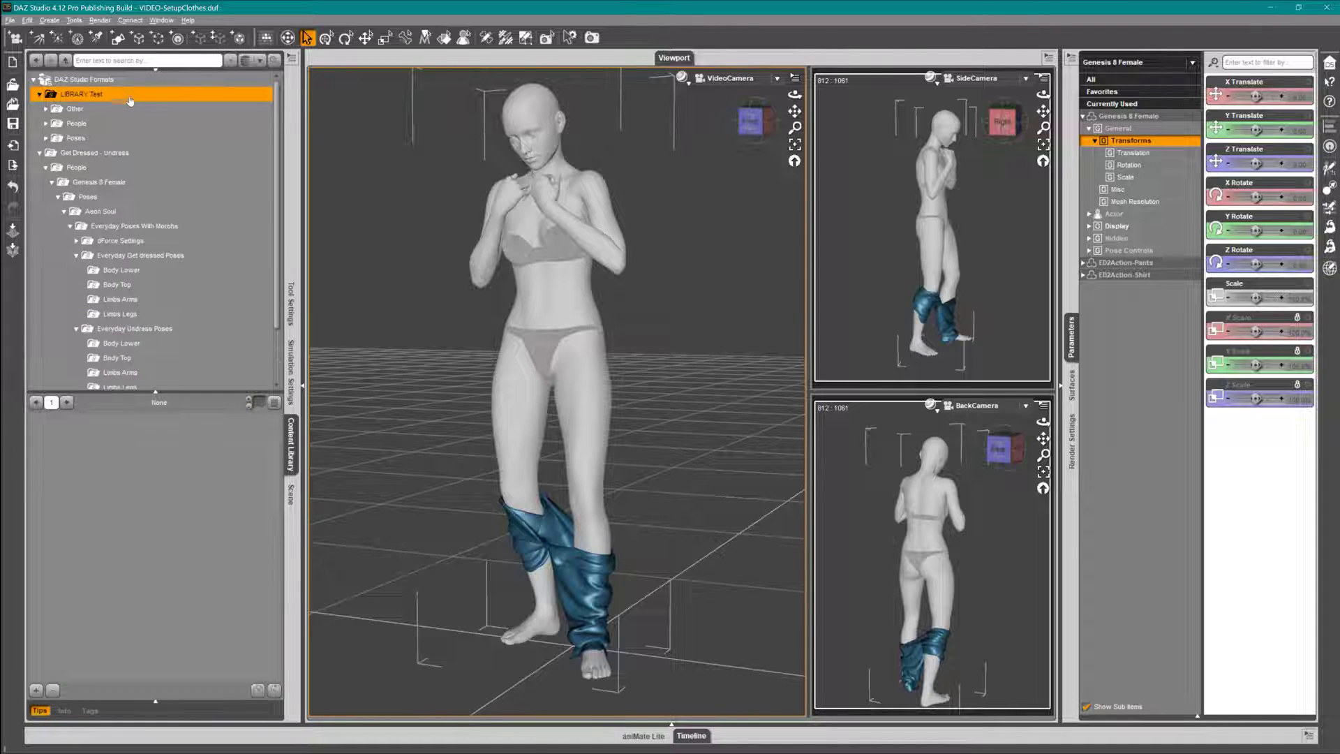
click(136, 137)
click(143, 153)
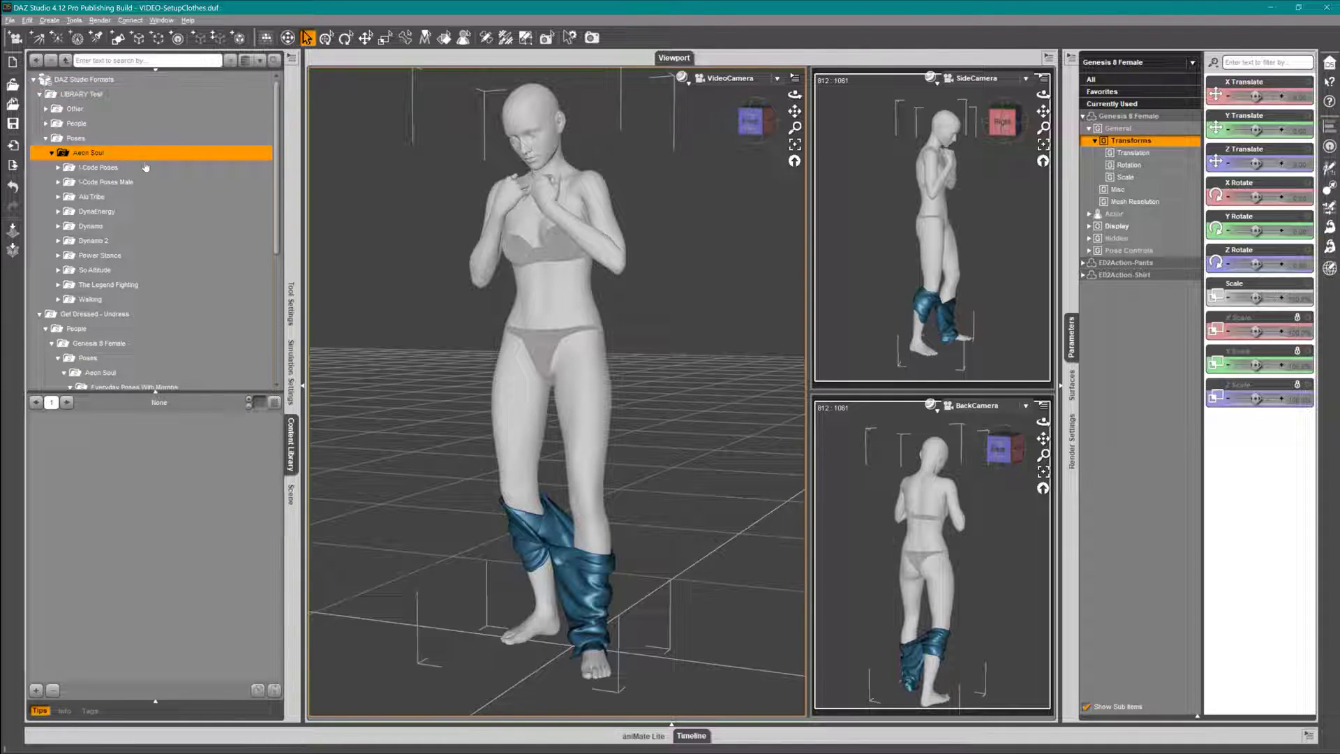
click(130, 198)
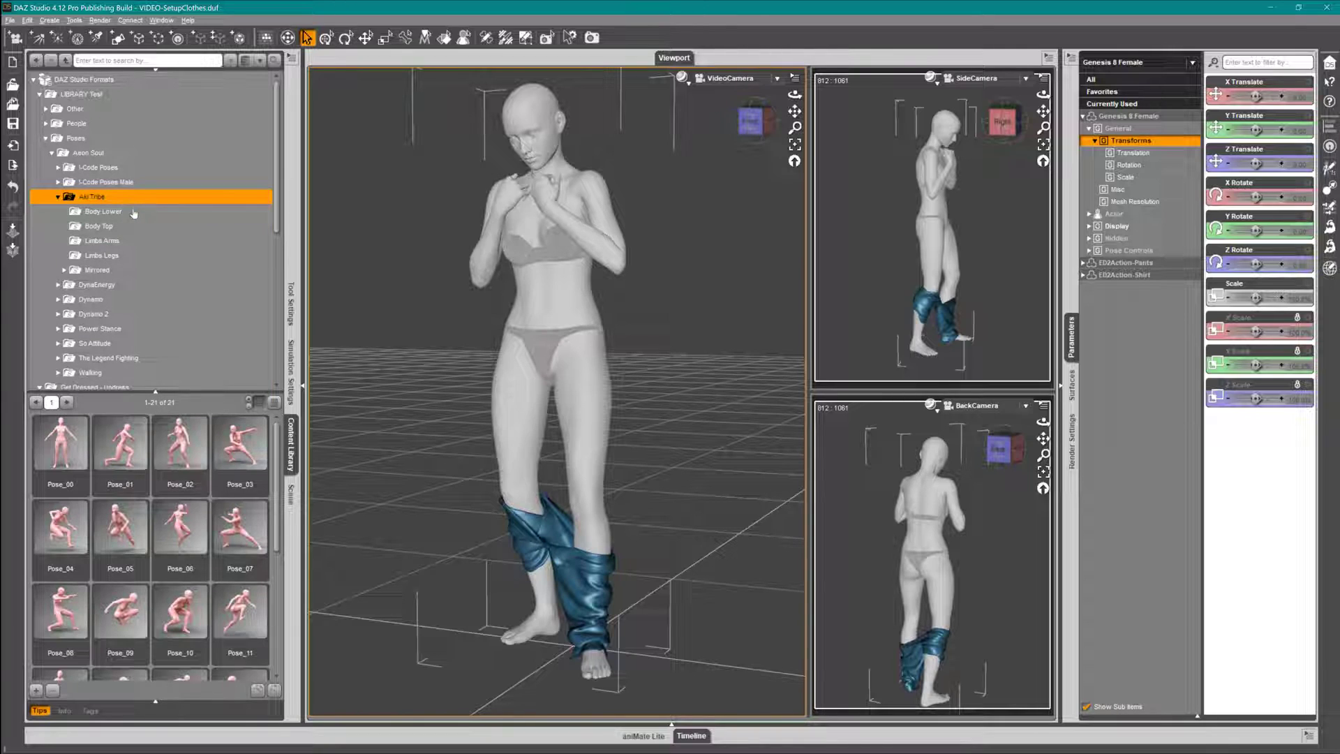
click(129, 226)
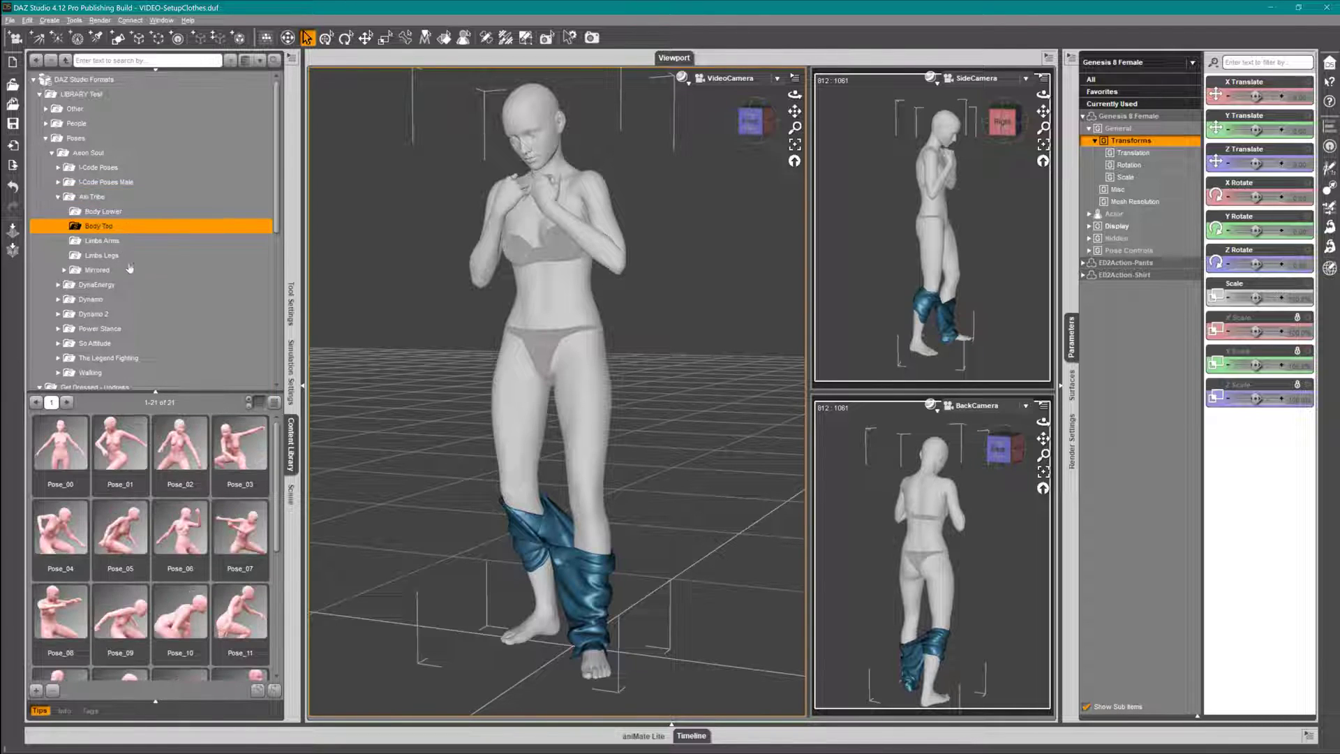
Apply the Aki Tribe Body Top poses Pose_02, Pose_07, Pose_15, Pose_14 and finally Pose_18 to the figure
double_click(160, 442)
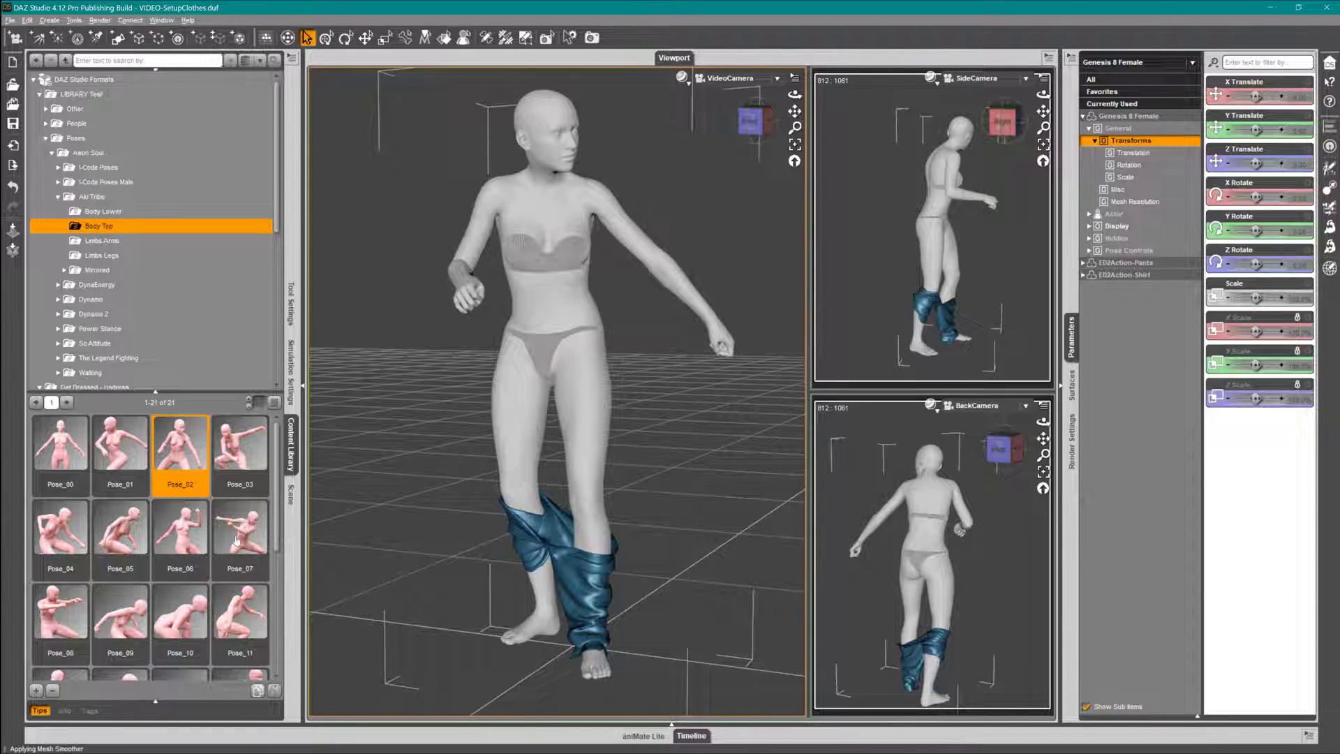
double_click(236, 539)
scroll(236, 539, down, 3)
double_click(239, 457)
double_click(181, 457)
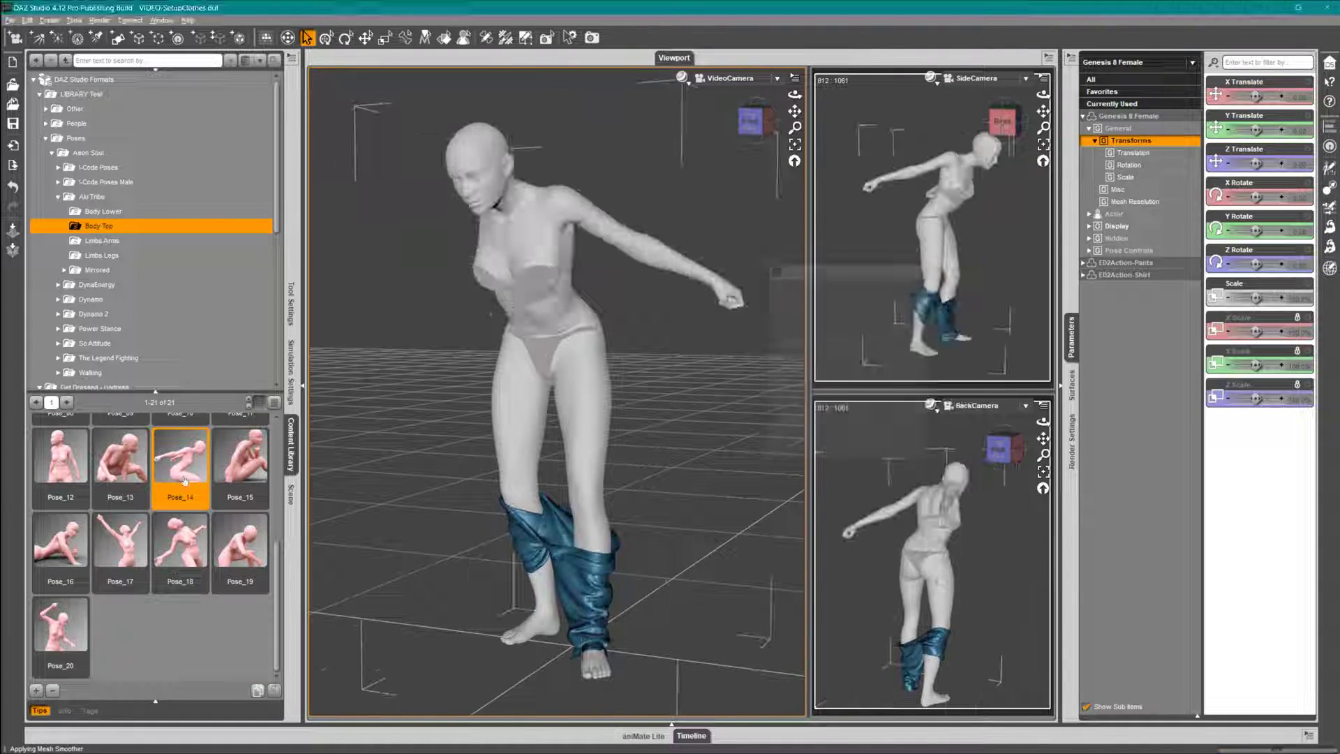
double_click(179, 549)
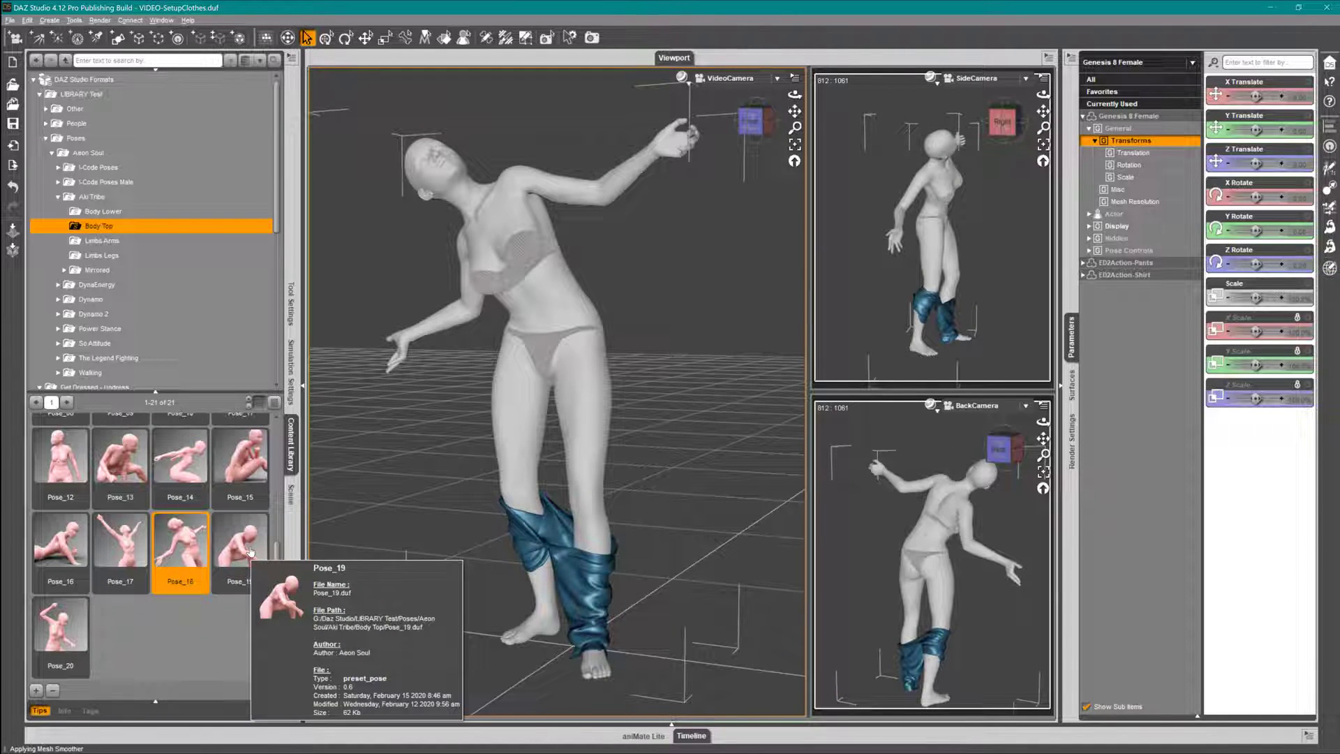
Open the Everyday Get dressed Poses folder of the Everyday Poses With Morphs set and apply the 00-Zero Pose to the figure
scroll(185, 251, down, 5)
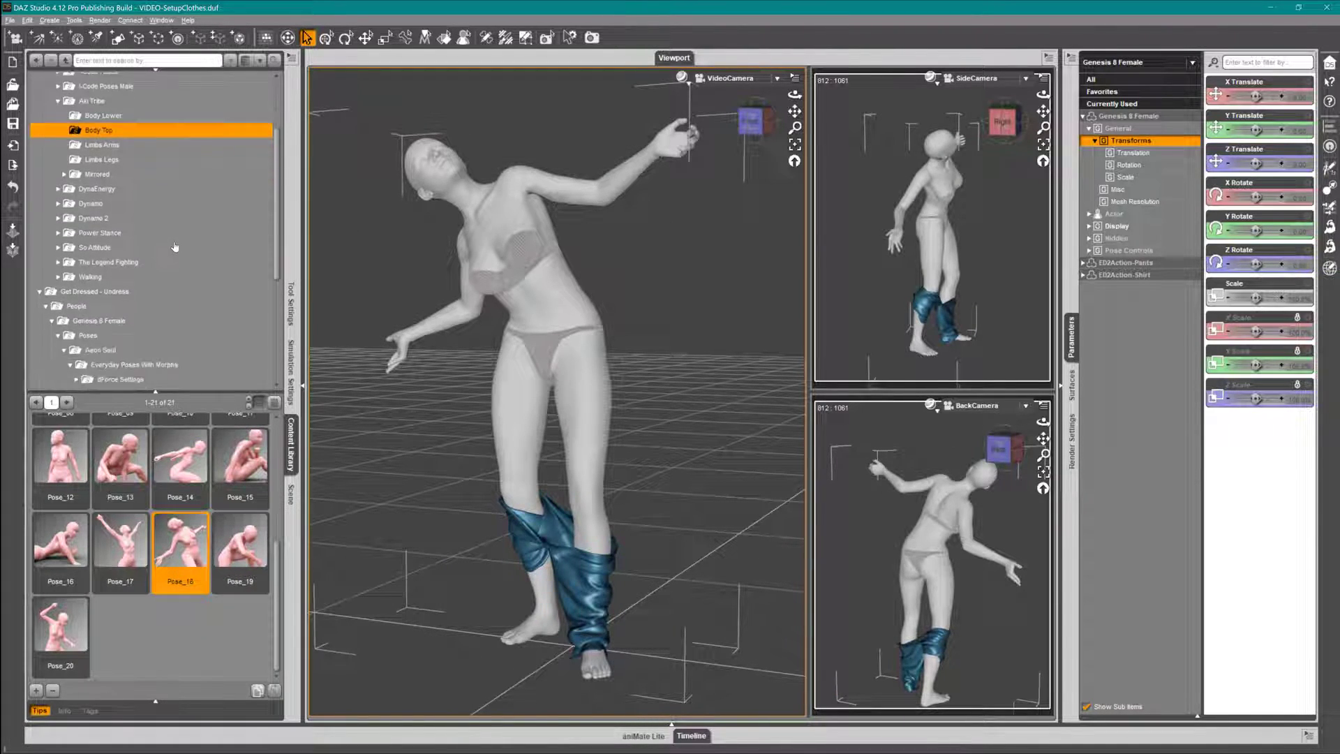
click(153, 250)
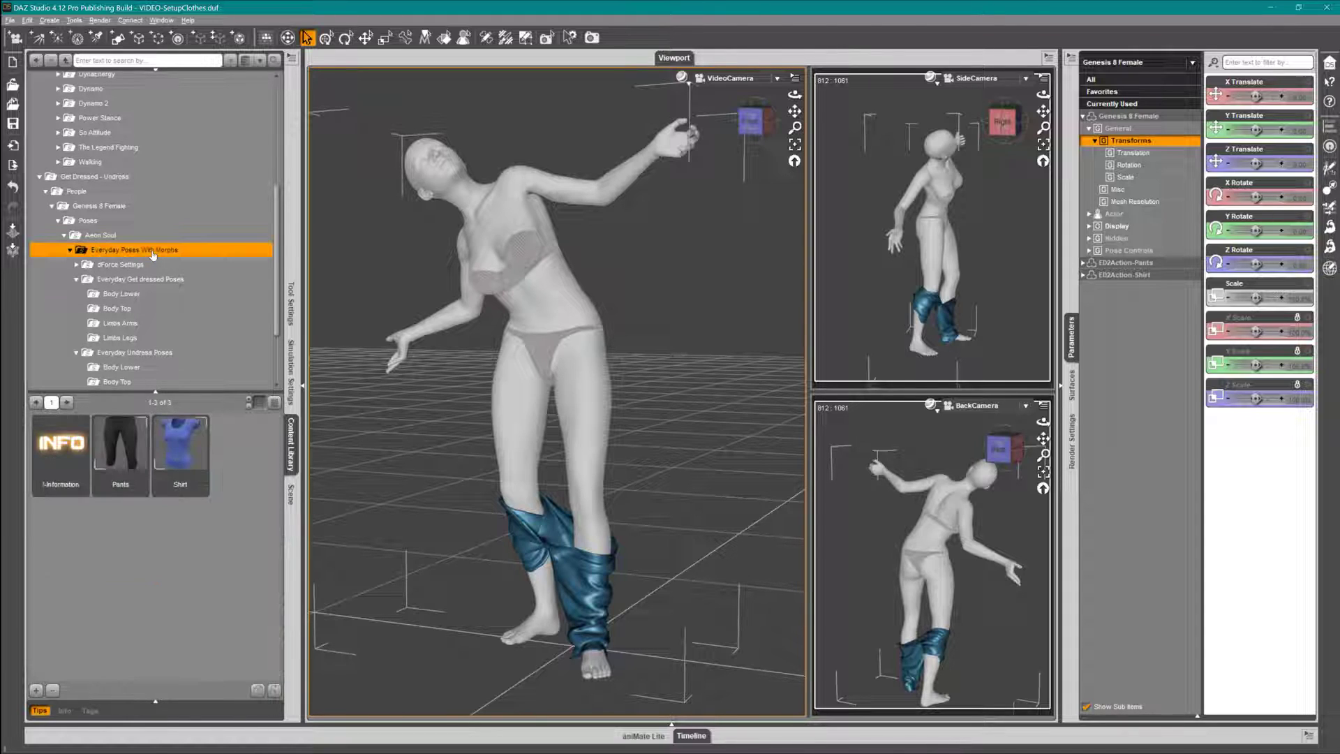
click(153, 280)
double_click(62, 454)
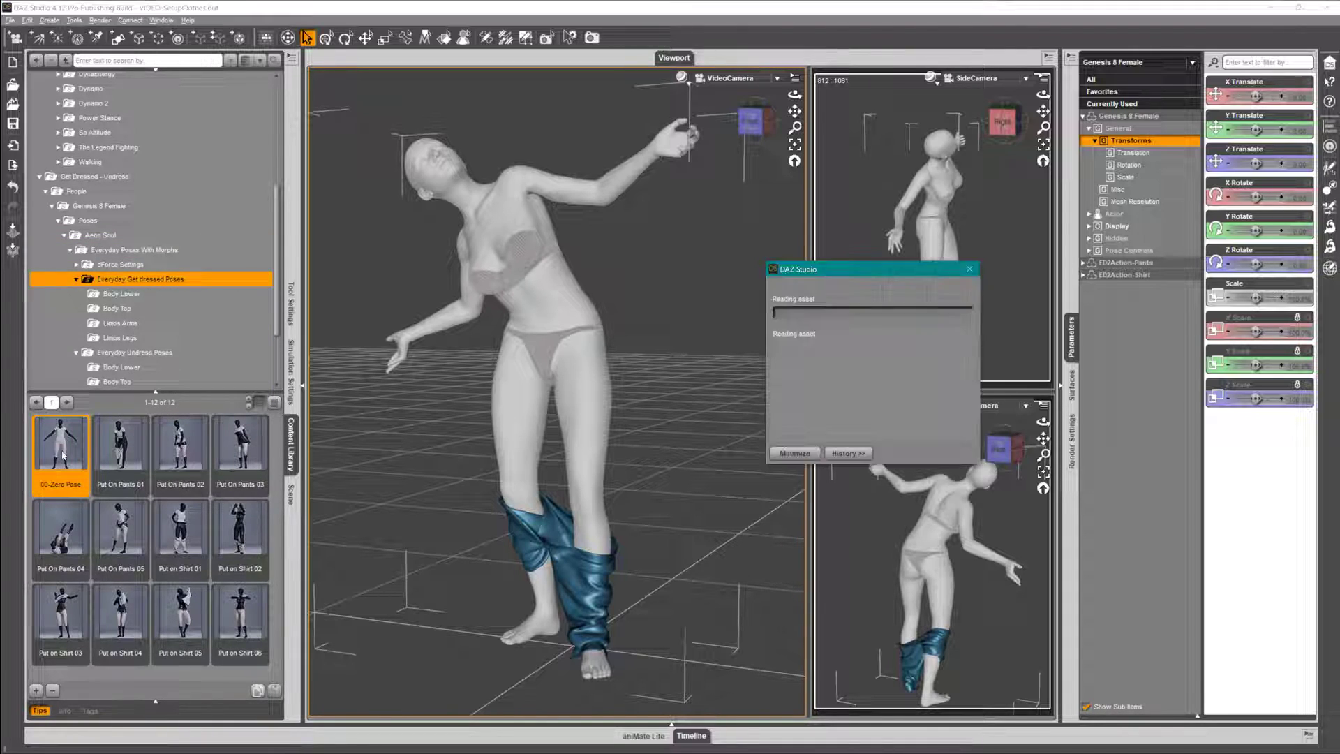
Reset the ED2Action-Pants' Put on Shirt 02C morph to 0
right_click(597, 522)
click(620, 543)
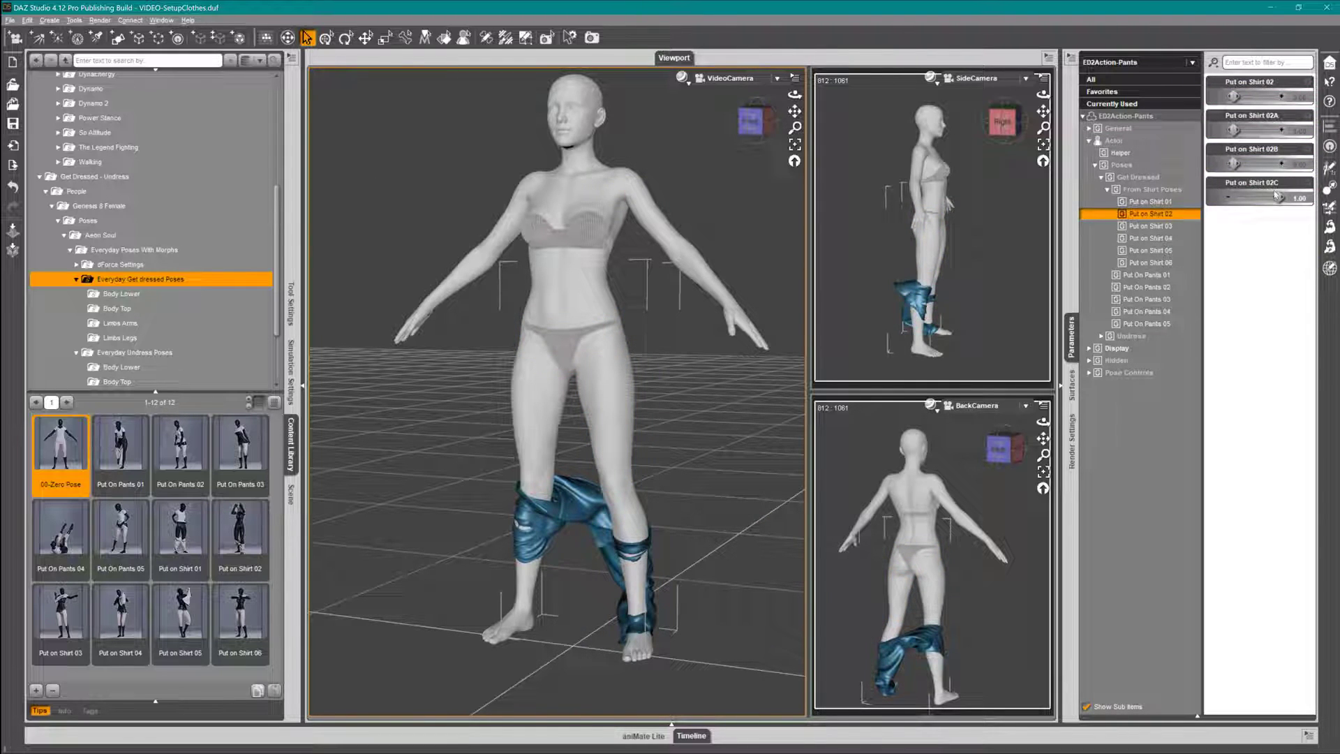
drag(1277, 197, 1193, 196)
Show the ED2Action-Shirt and hide the ED2Action-Pants in the scene
click(290, 494)
click(37, 367)
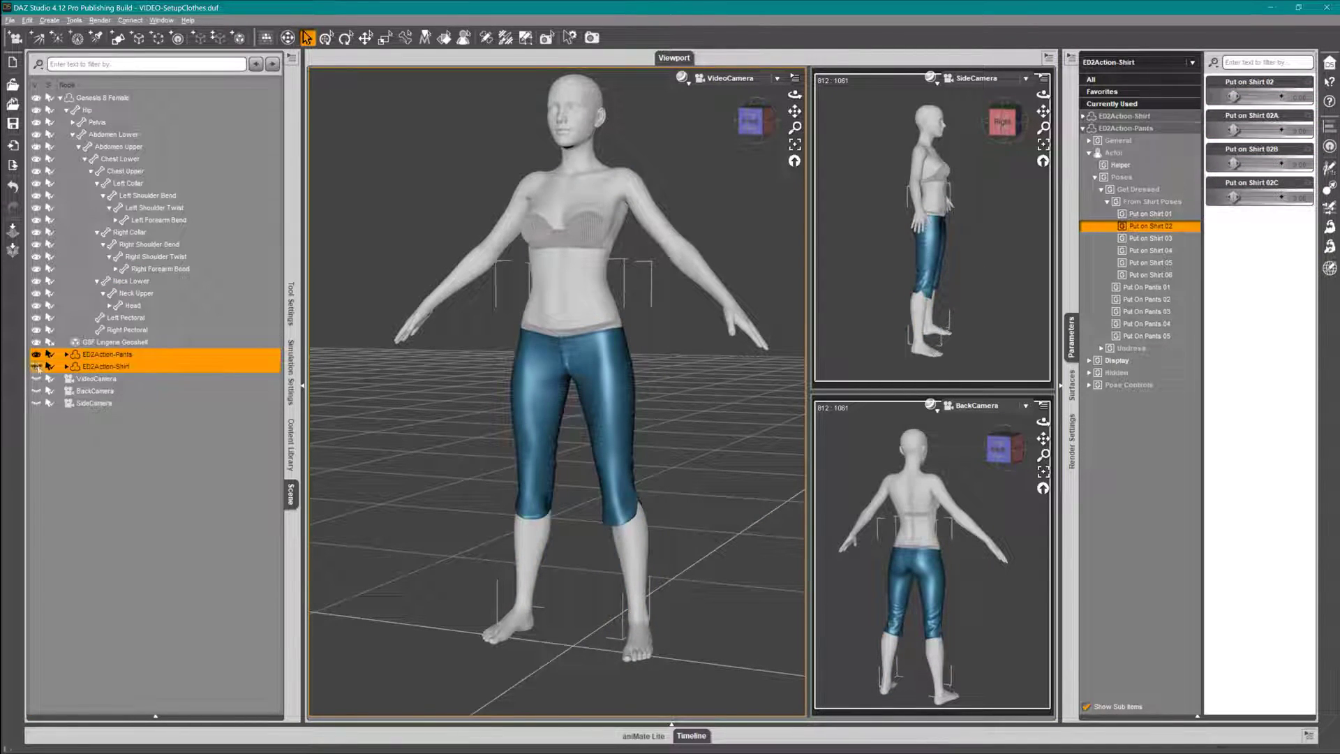
click(36, 354)
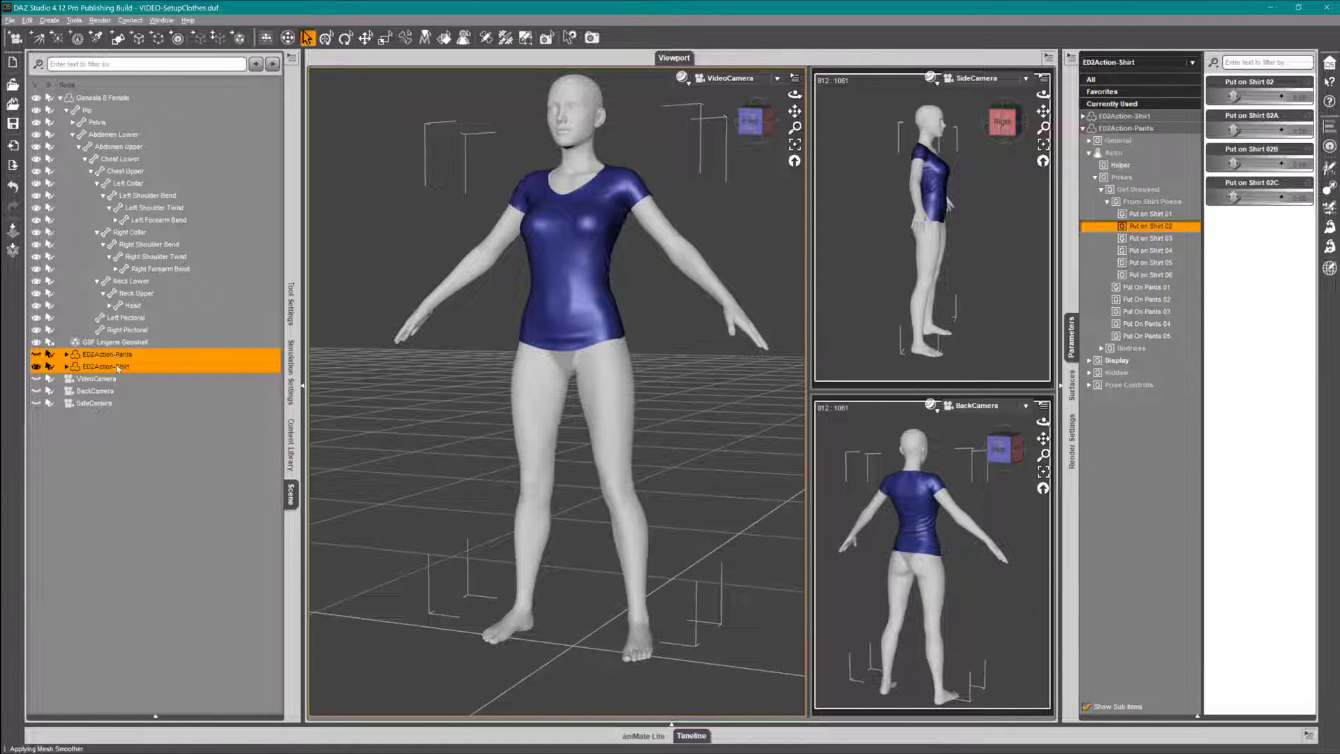
Apply the full-body Get dressed poses Put on Shirt 01 and finally Put on Shirt 03 to the Genesis 8 Female
click(550, 405)
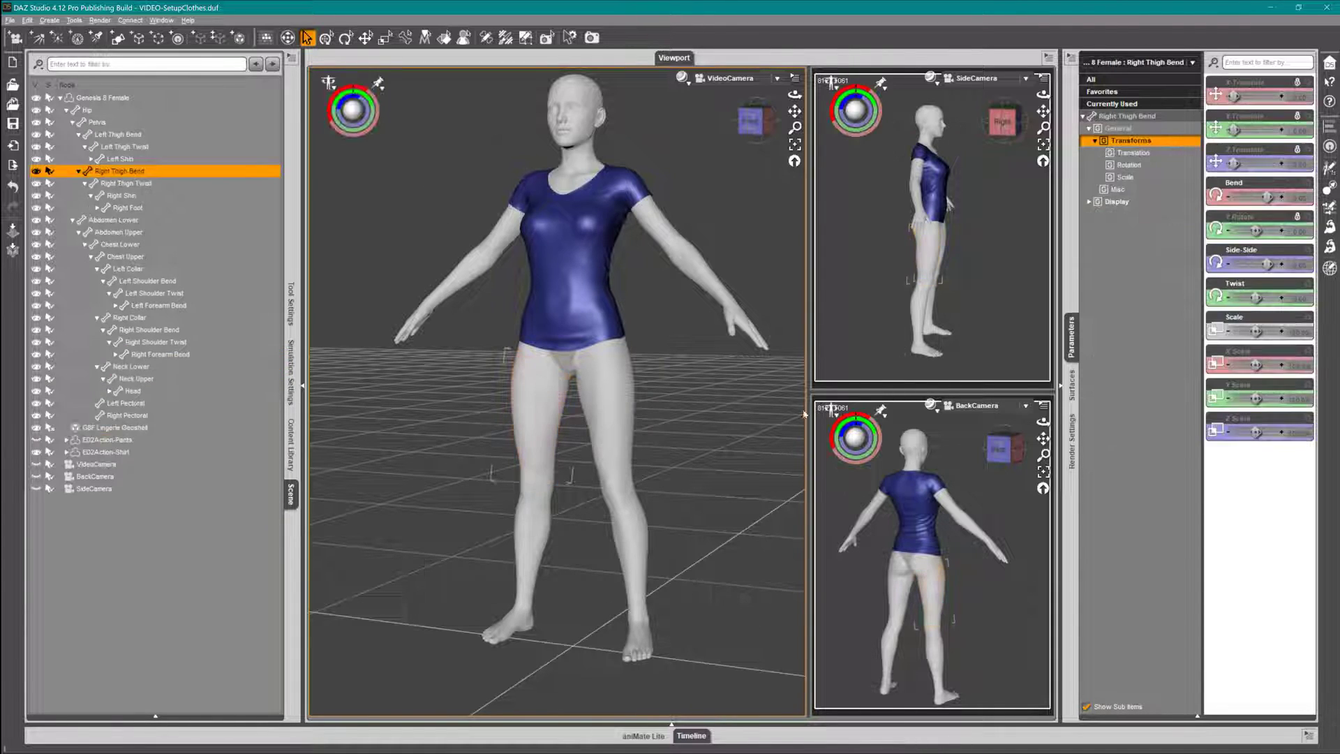
drag(795, 94, 815, 111)
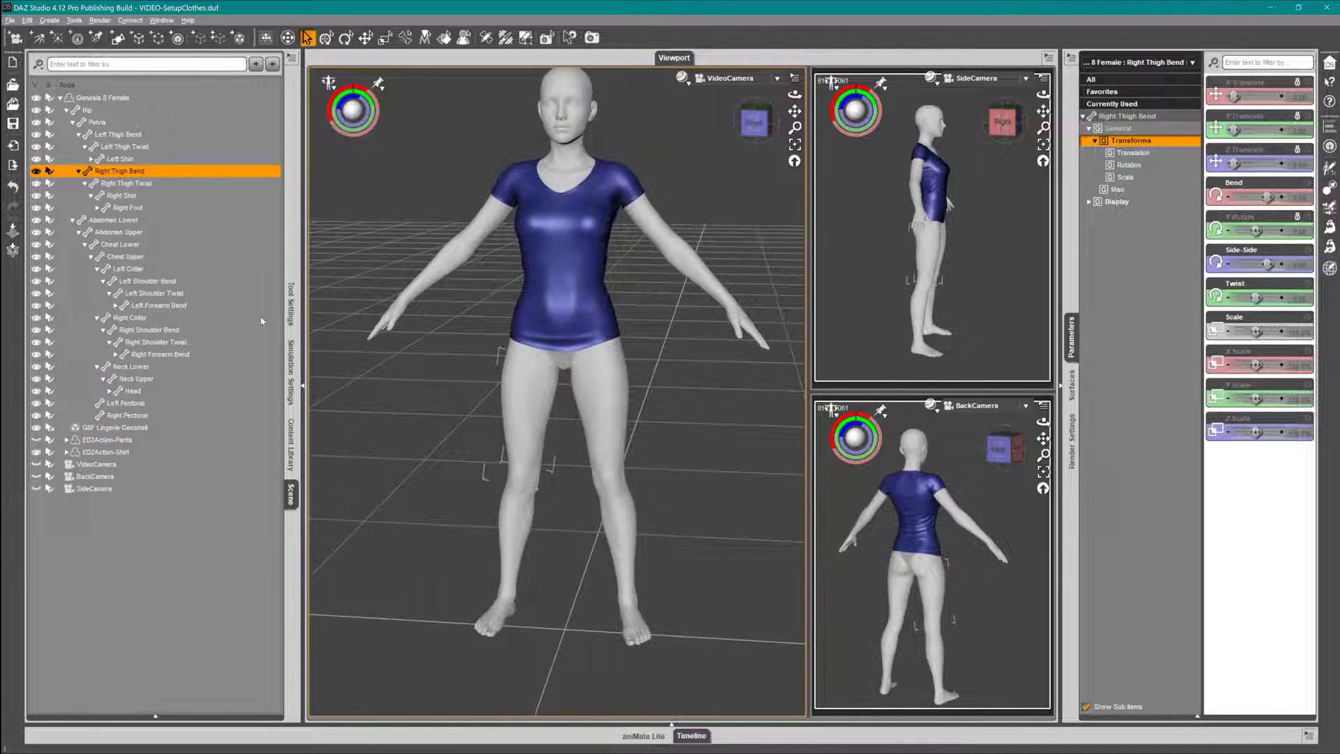
click(290, 446)
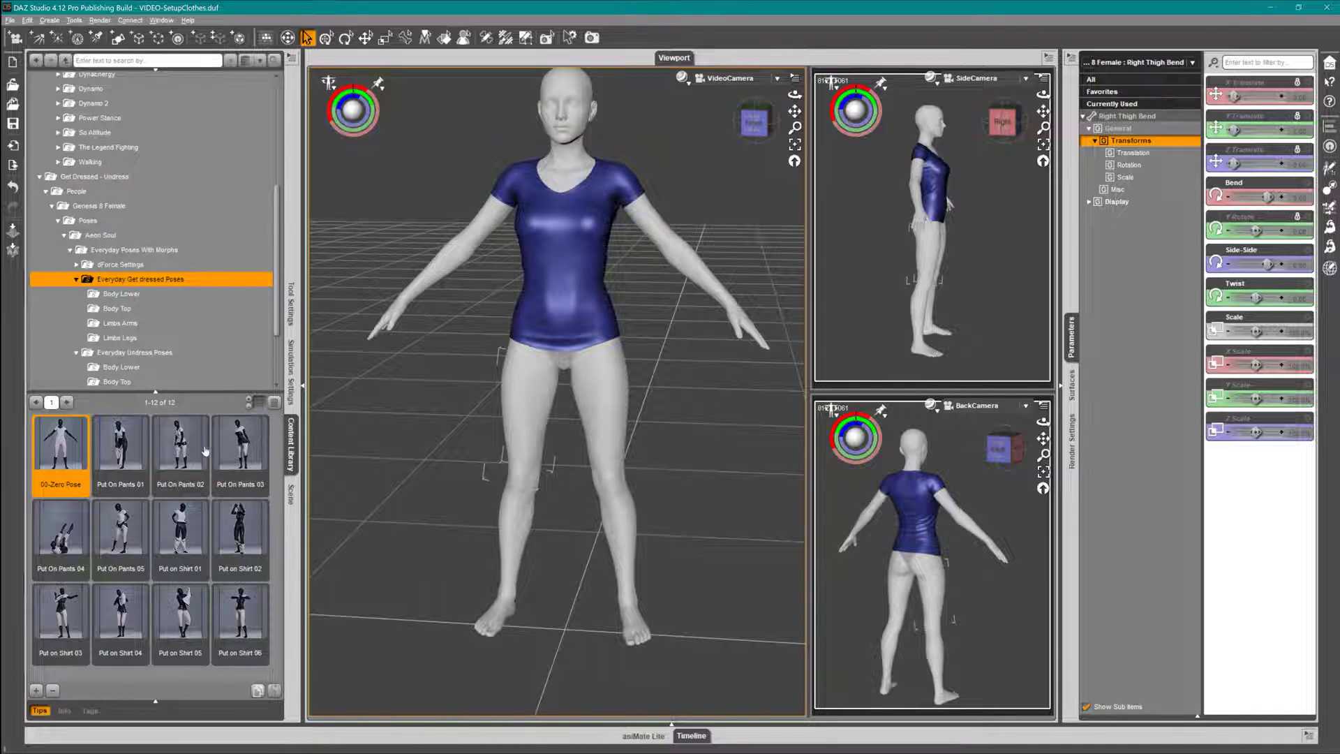
click(515, 420)
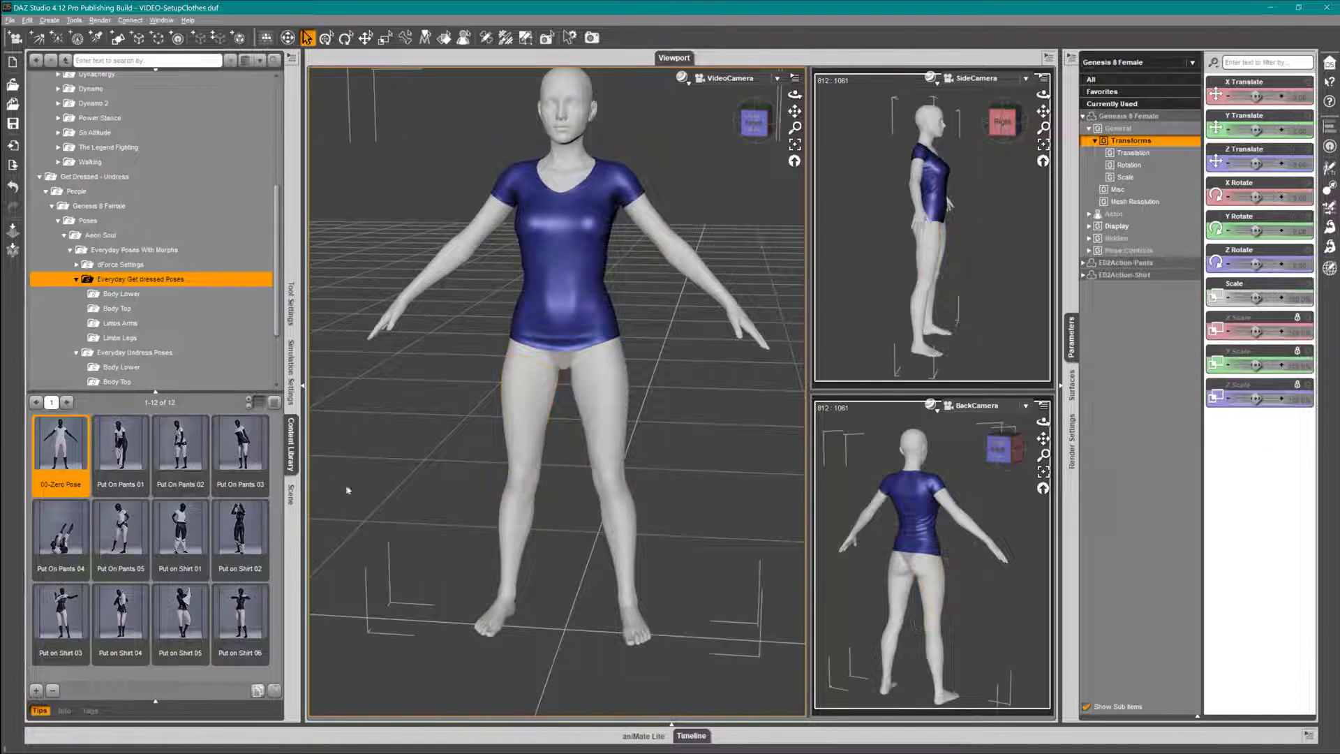
double_click(181, 540)
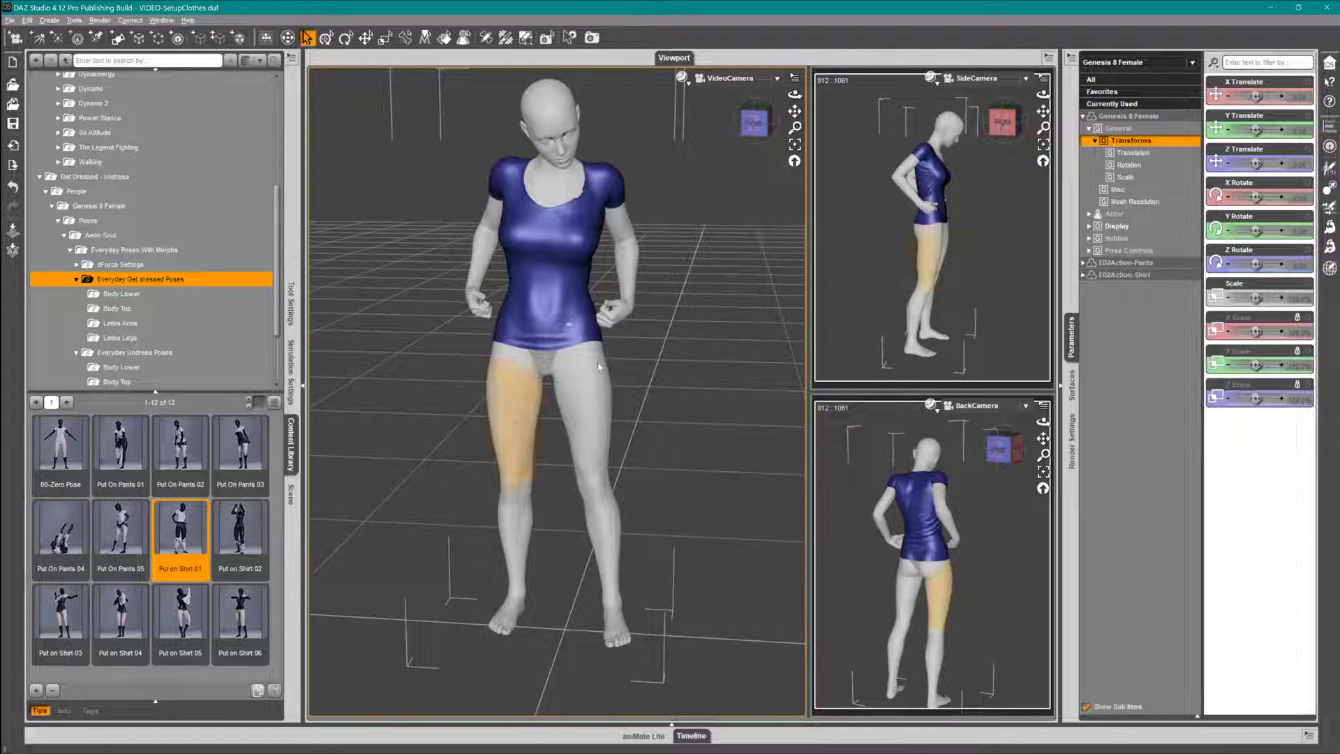
drag(794, 95, 837, 86)
right_click(546, 276)
click(558, 298)
double_click(61, 613)
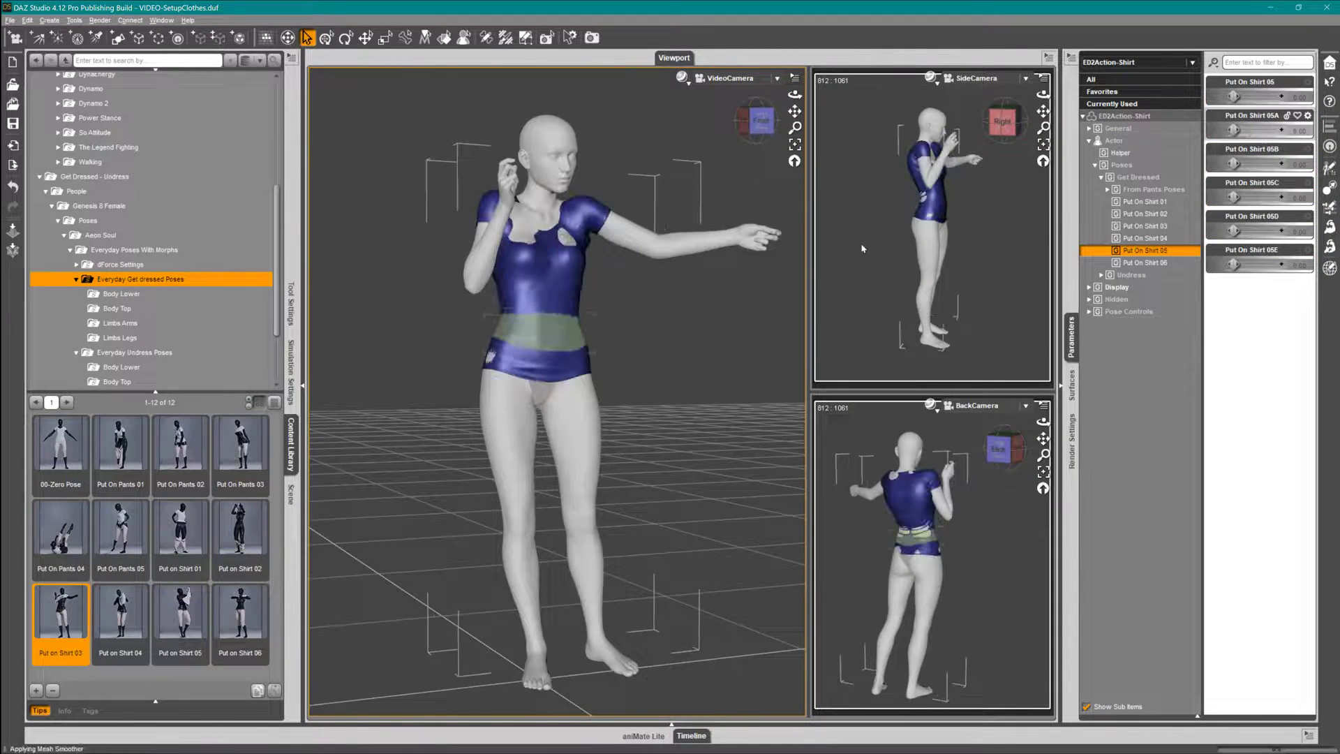
click(566, 457)
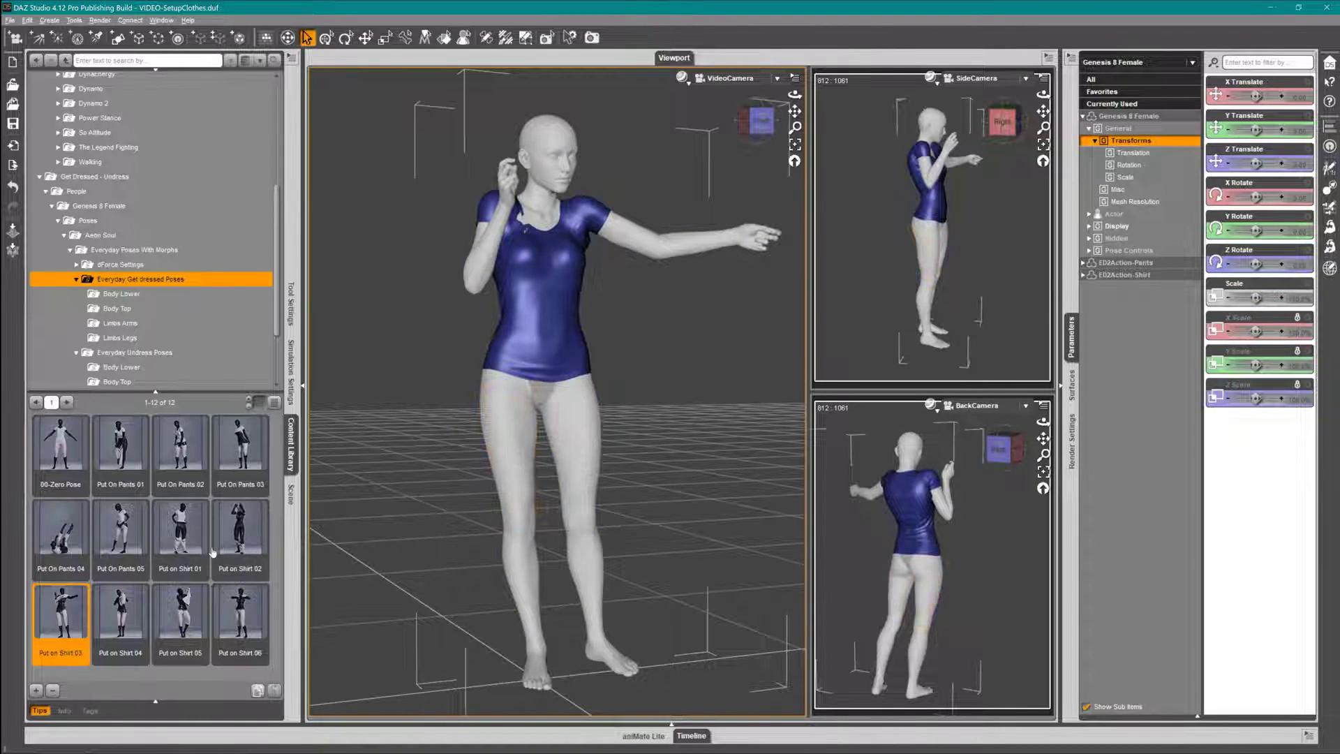
Set the ED2Action-Shirt's Get Dressed morph Put On Shirt 03B to 1.00
right_click(564, 305)
click(580, 324)
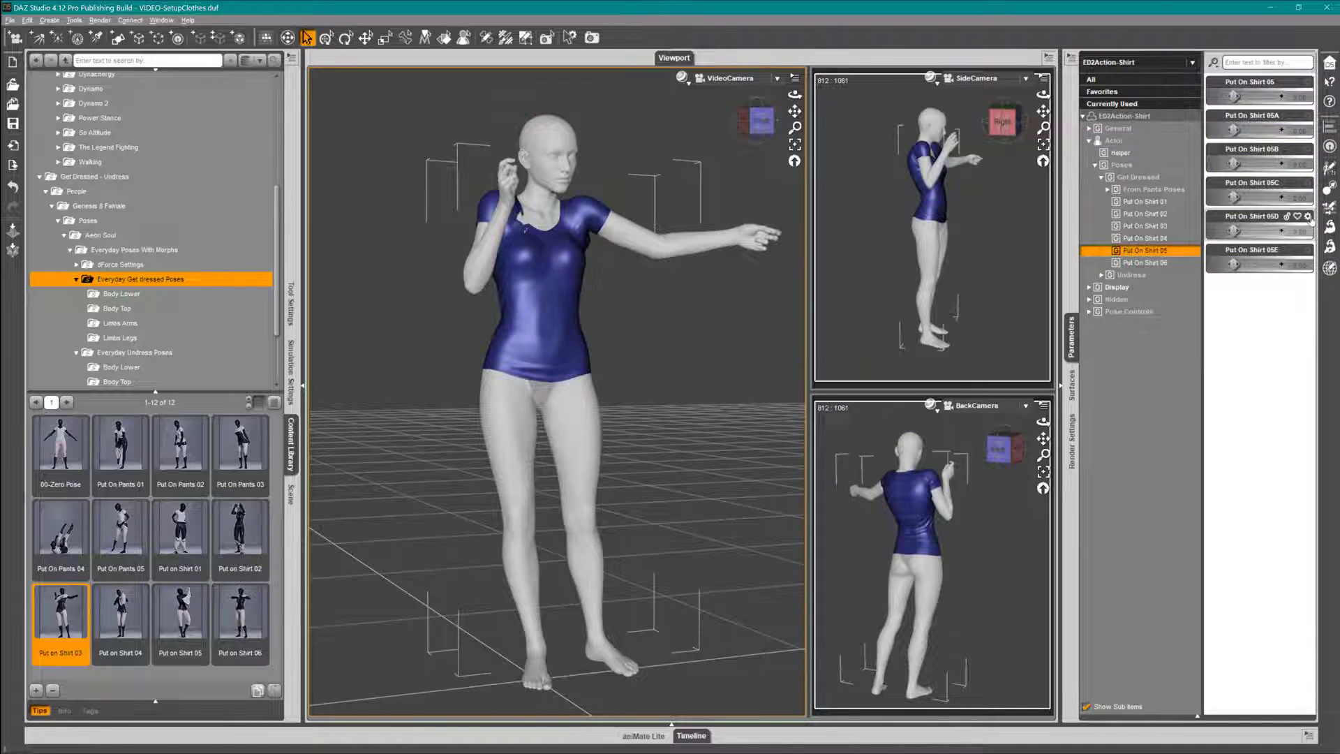
click(1175, 229)
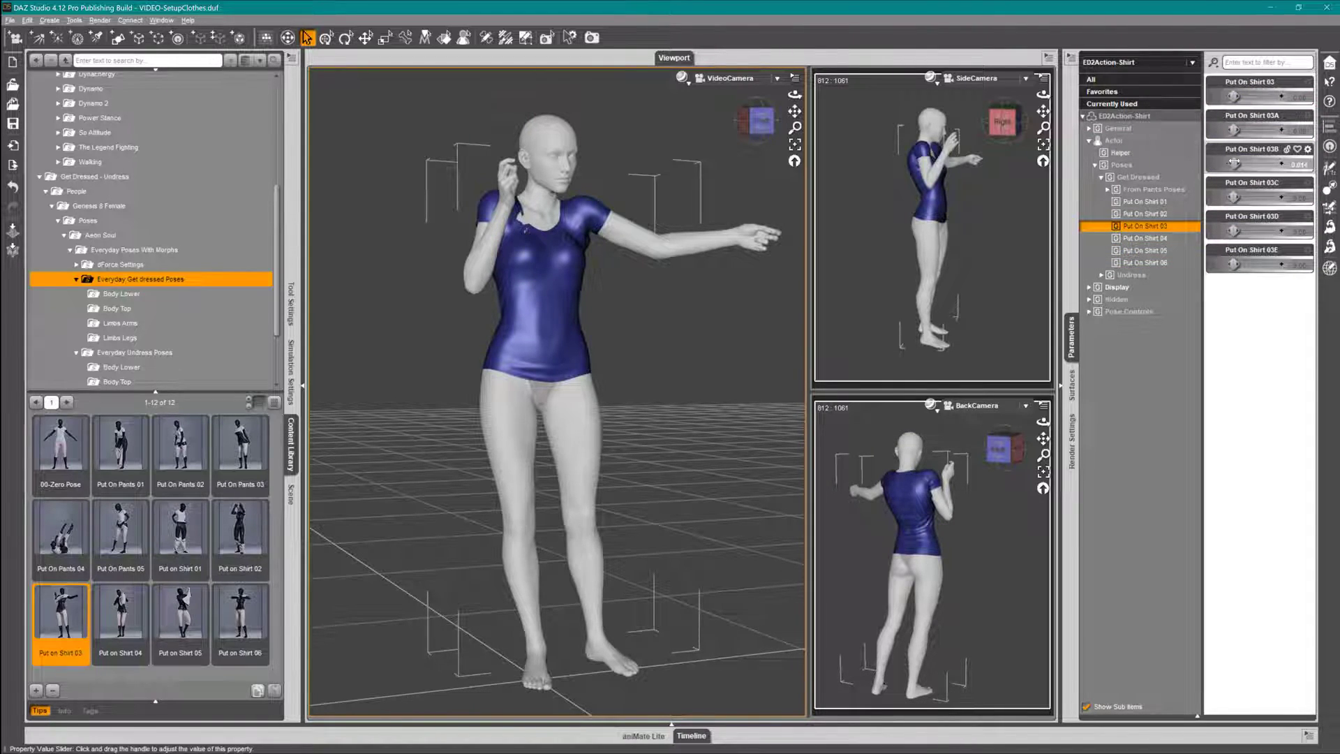
drag(1234, 164, 1280, 164)
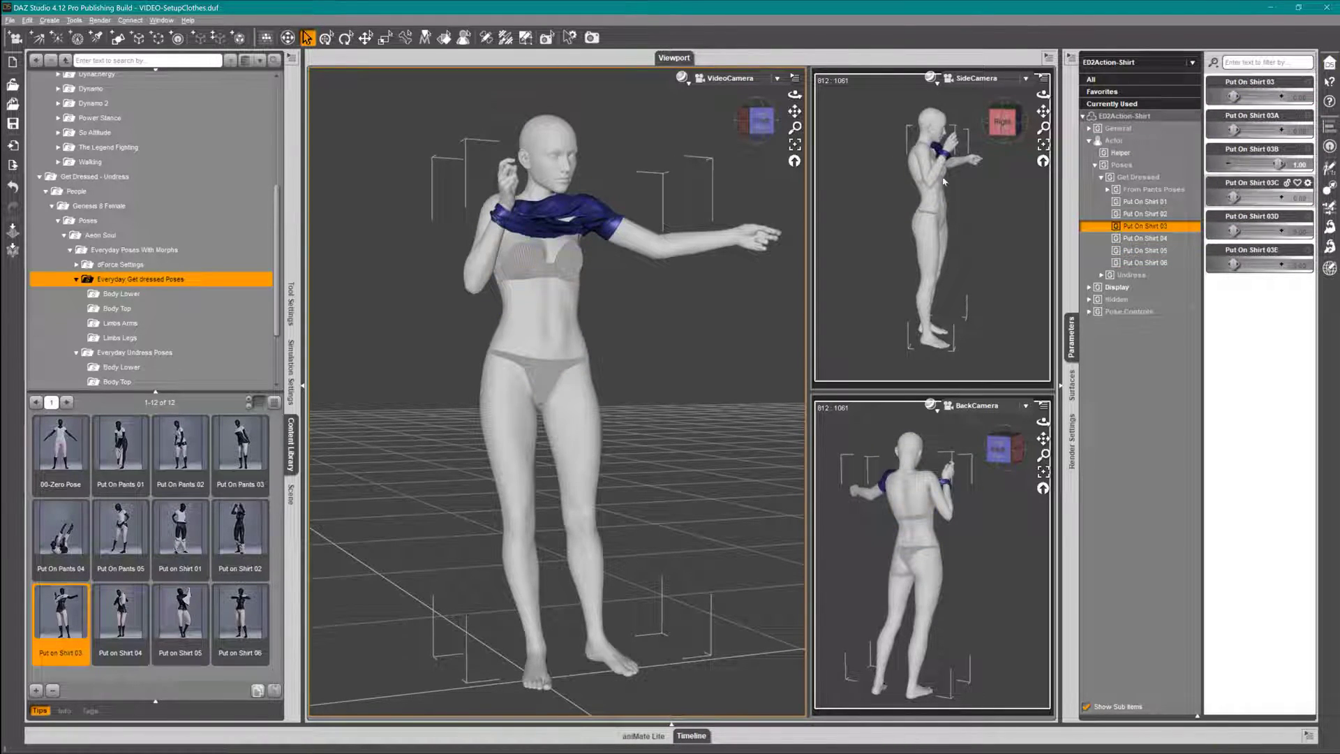
Try the Get dressed Body Lower partial poses Btm Put on Shirt 02, 06, 05 and finally 04 on the figure
drag(782, 102, 276, 330)
click(139, 294)
double_click(239, 547)
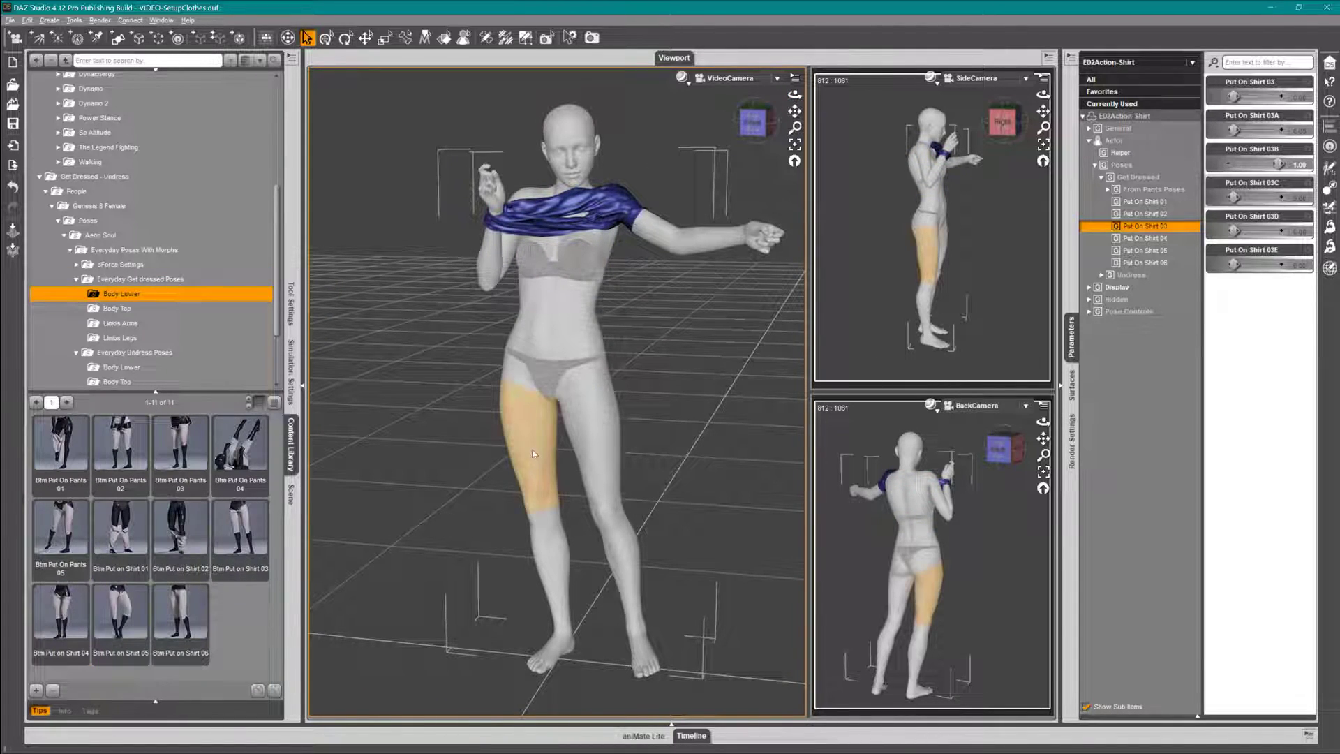
double_click(183, 539)
double_click(168, 604)
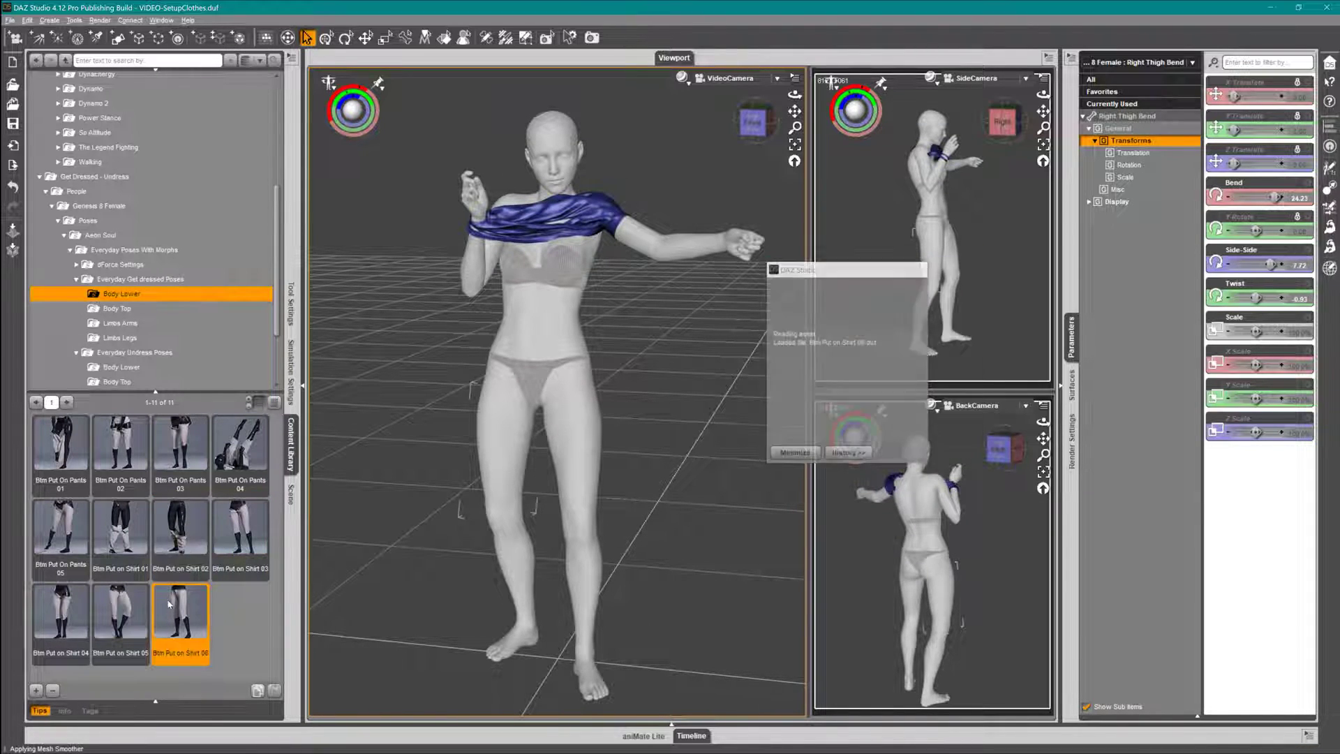
double_click(128, 614)
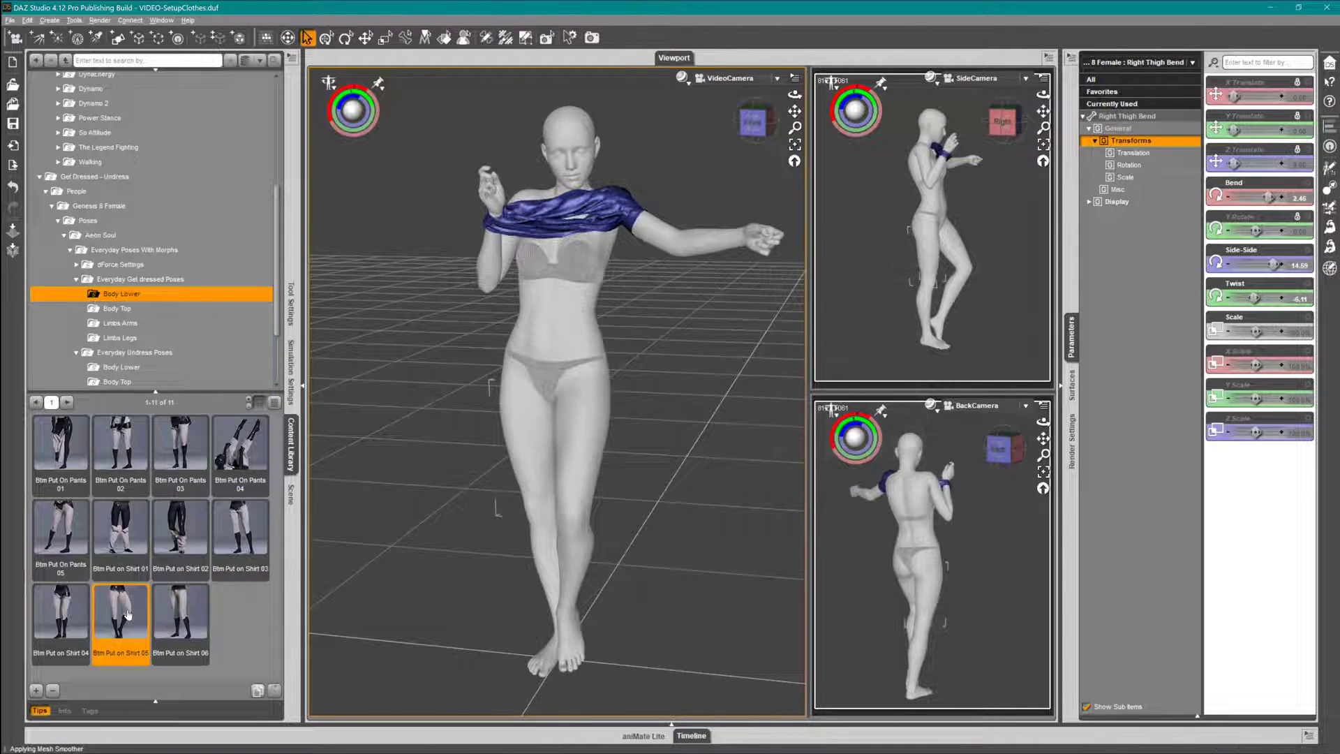
double_click(64, 619)
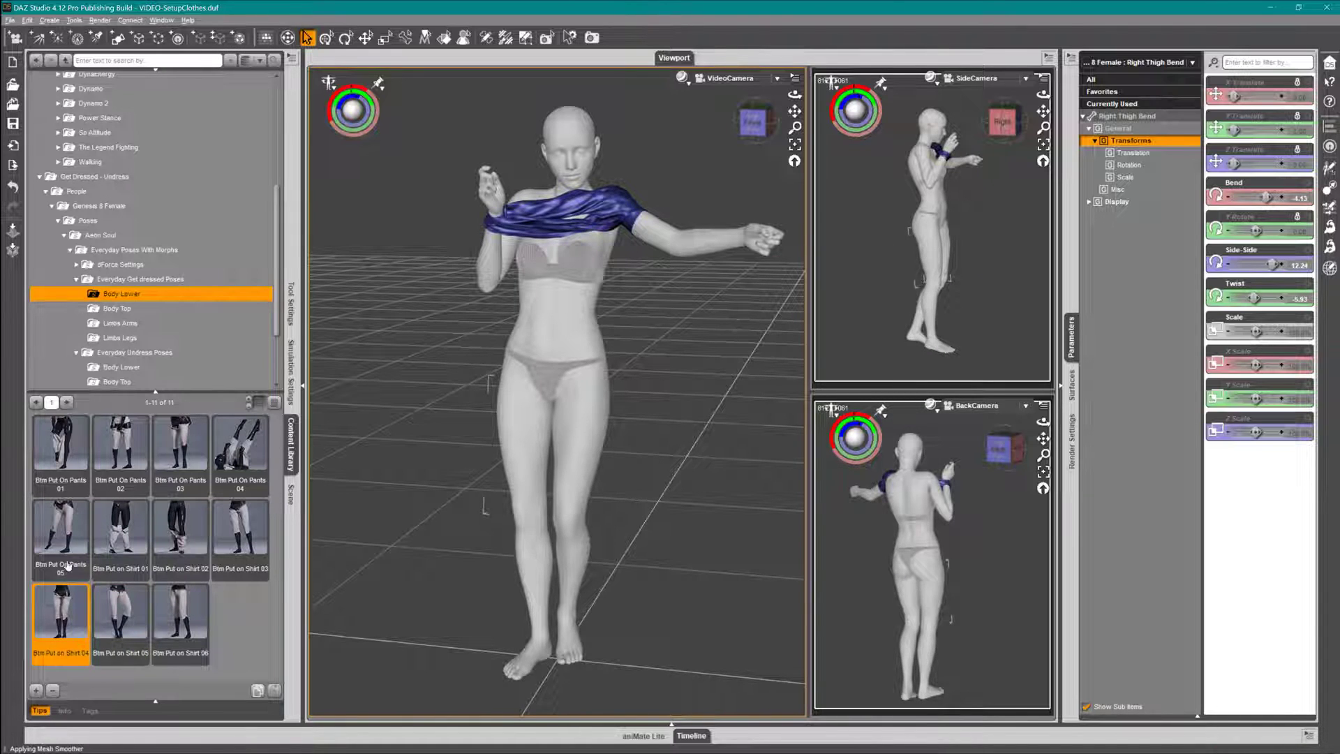
Try the Body Lower partial pose Btm Put On Pants 05 on the figure and undo it
double_click(71, 547)
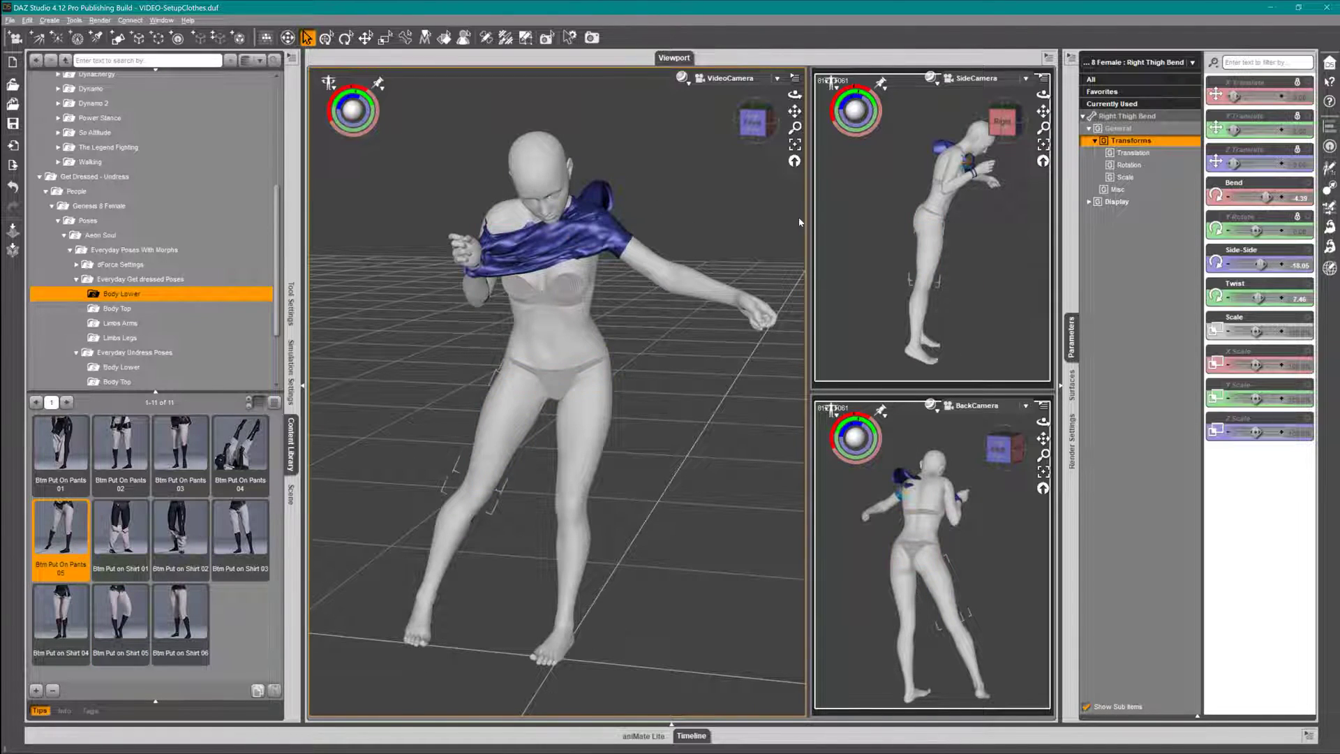
mouse_move(795, 95)
mouse_down()
mouse_move(831, 67)
mouse_move(718, 115)
mouse_move(788, 108)
mouse_move(803, 87)
mouse_up()
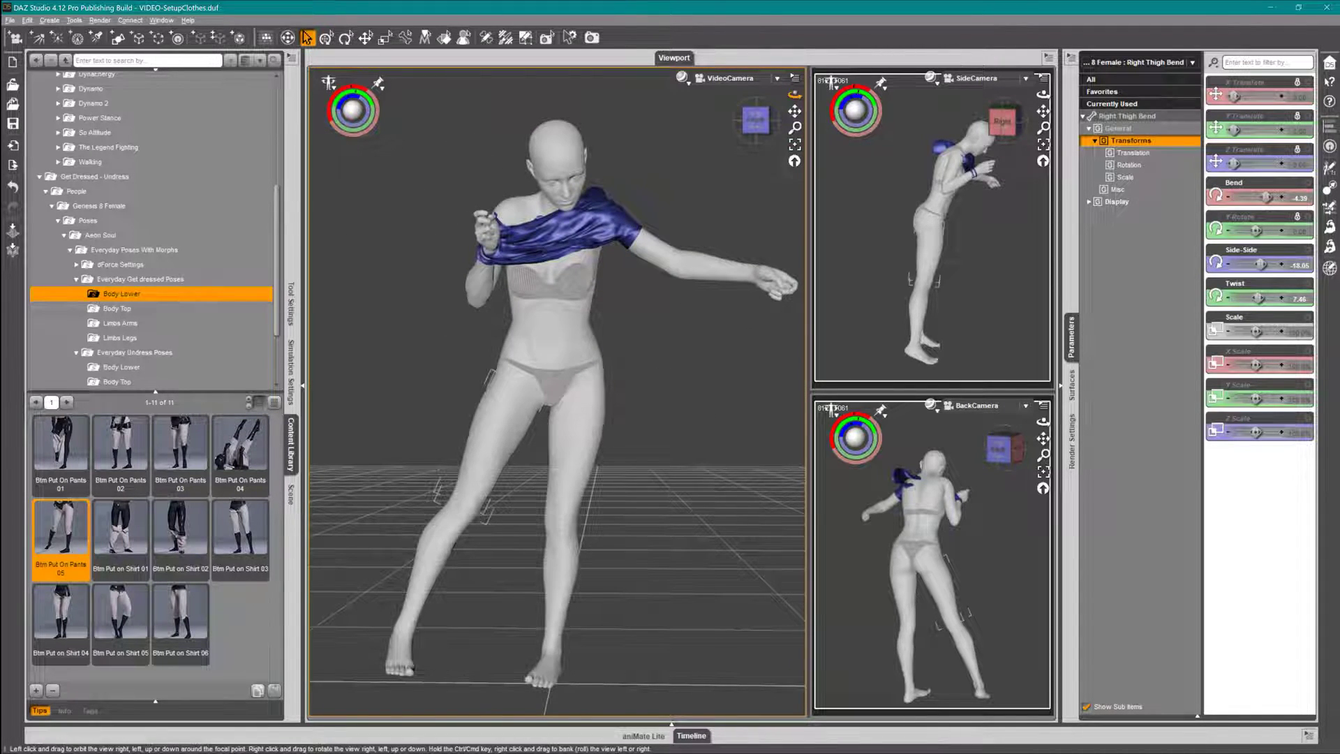
key(ctrl+z)
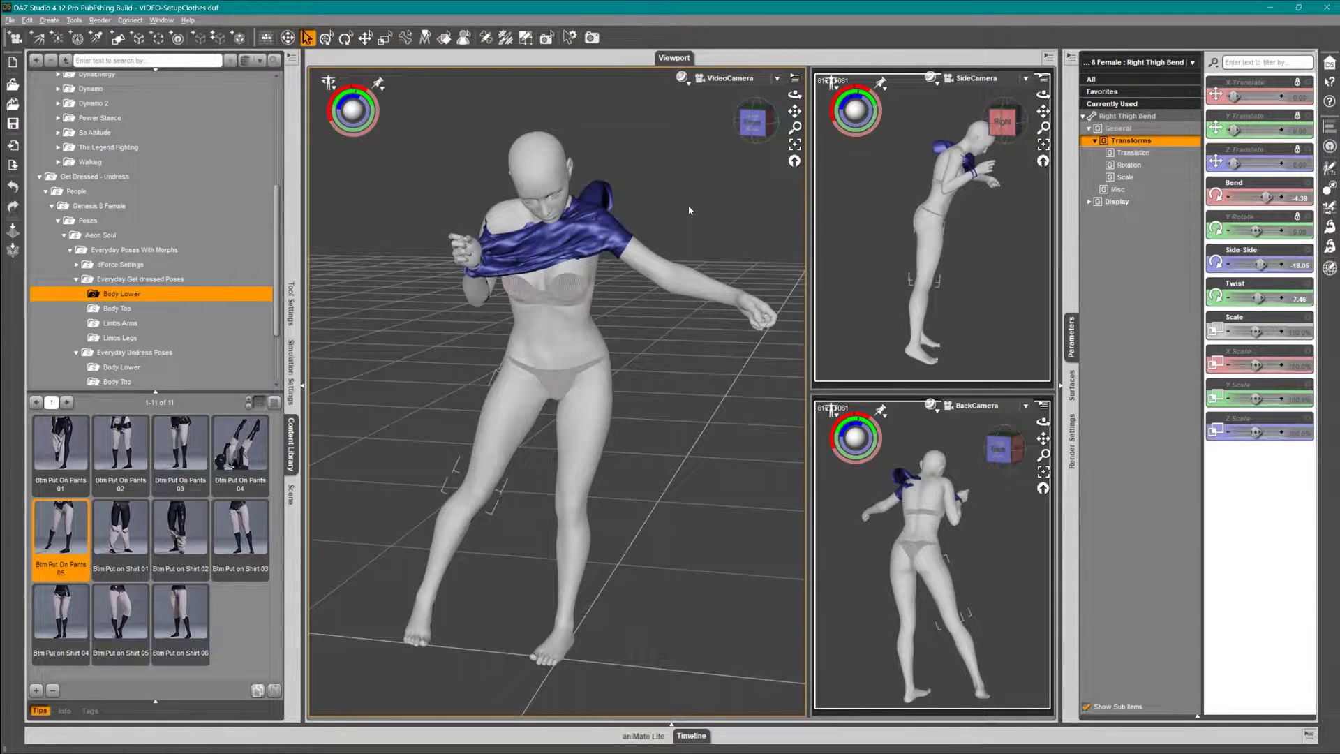
key(ctrl+z)
Convert the ED2Action-Shirt from a rigged figure to a prop
right_click(614, 221)
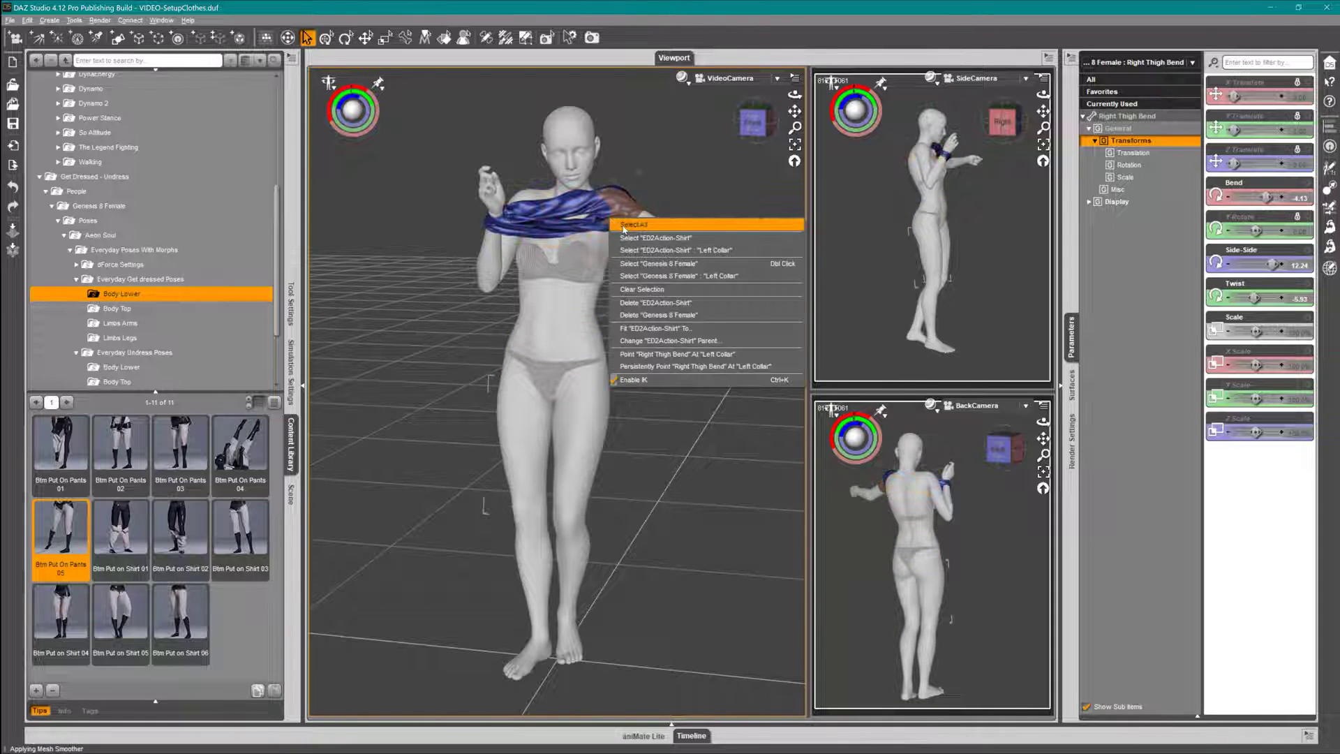
click(623, 225)
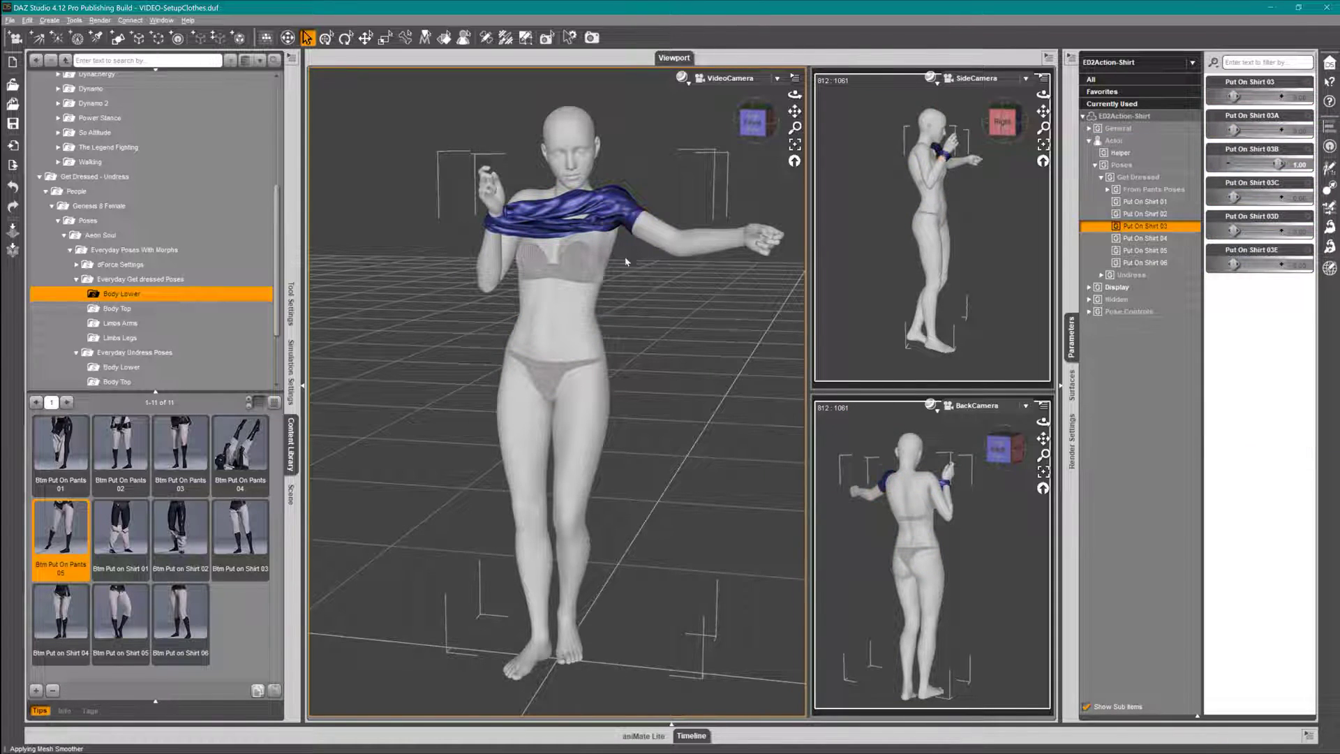
click(290, 494)
click(67, 110)
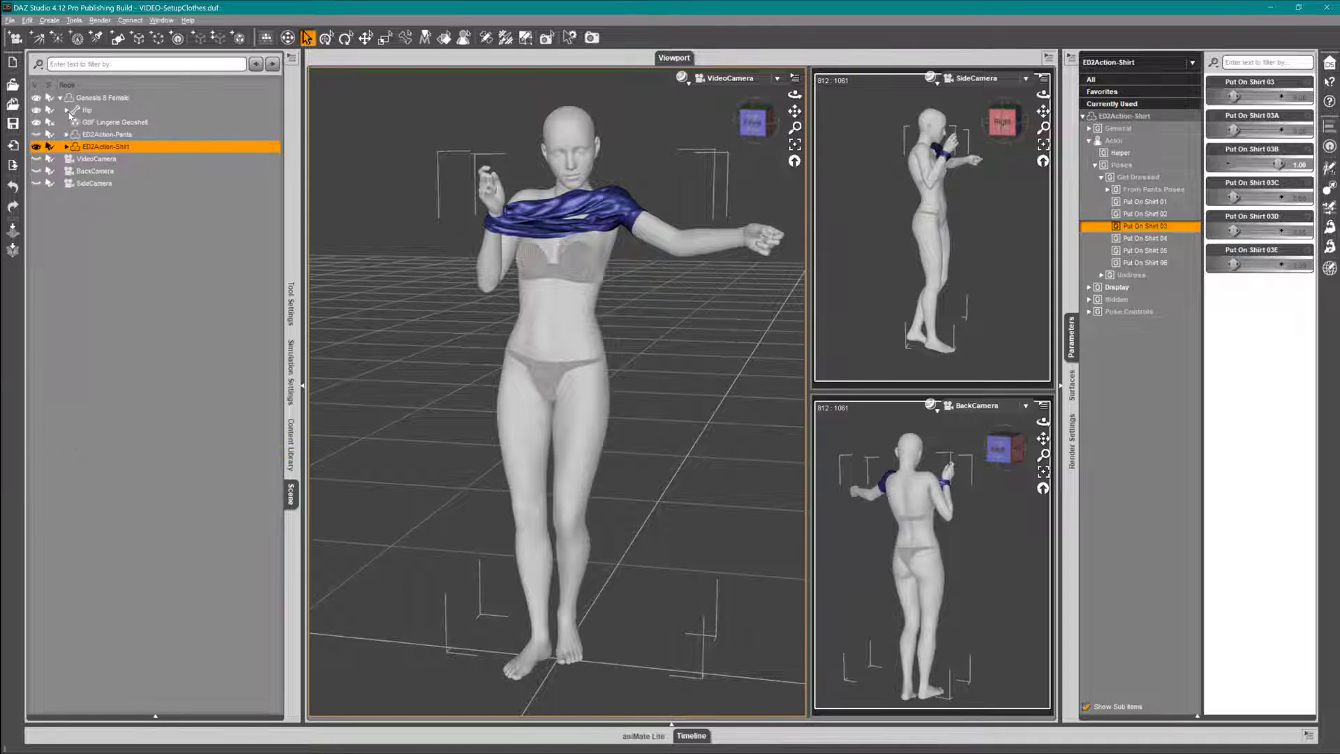
click(292, 58)
mouse_move(295, 65)
mouse_move(333, 171)
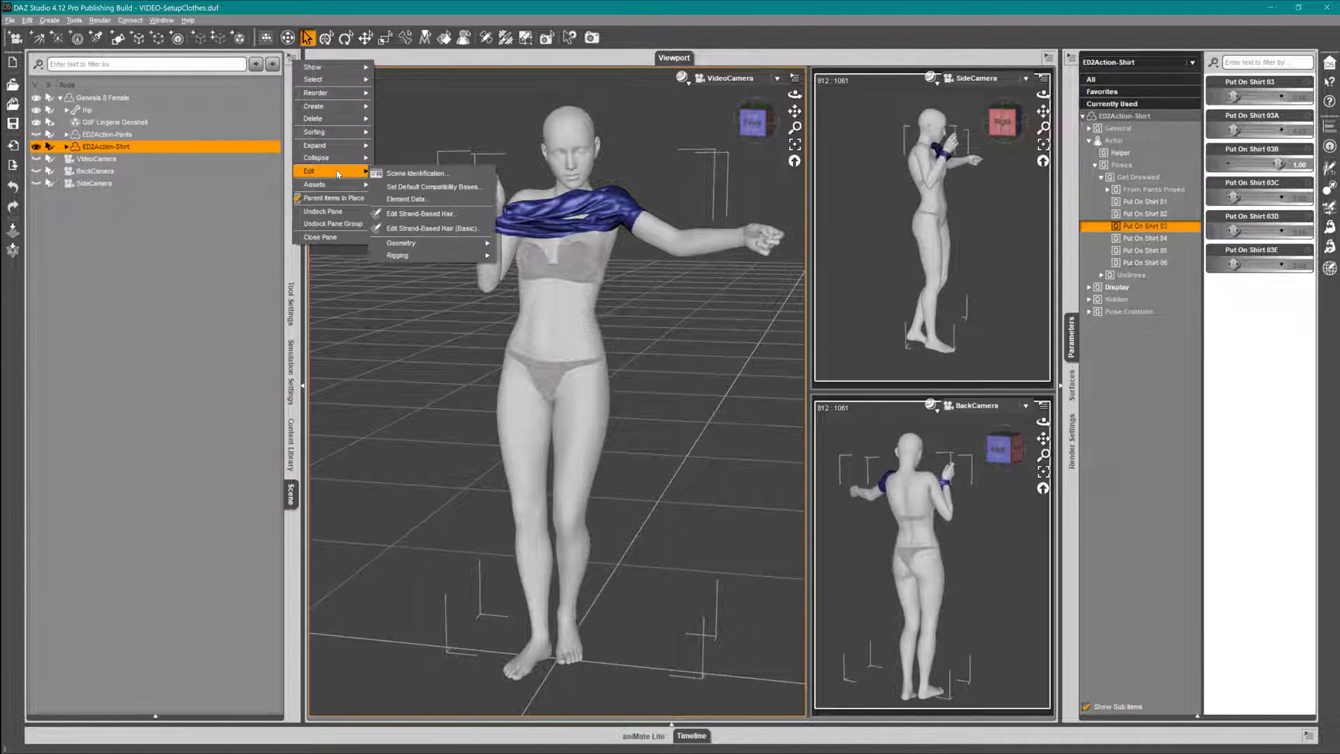
mouse_move(407, 258)
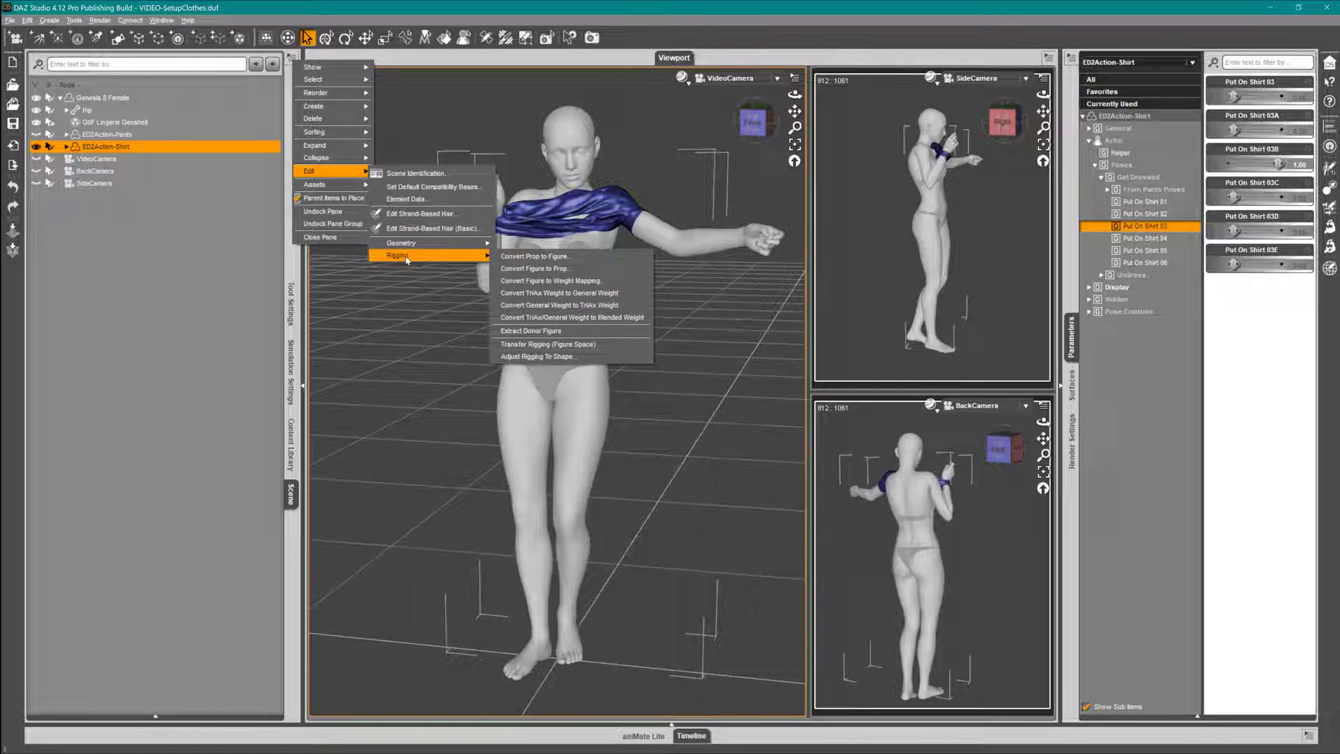
click(535, 269)
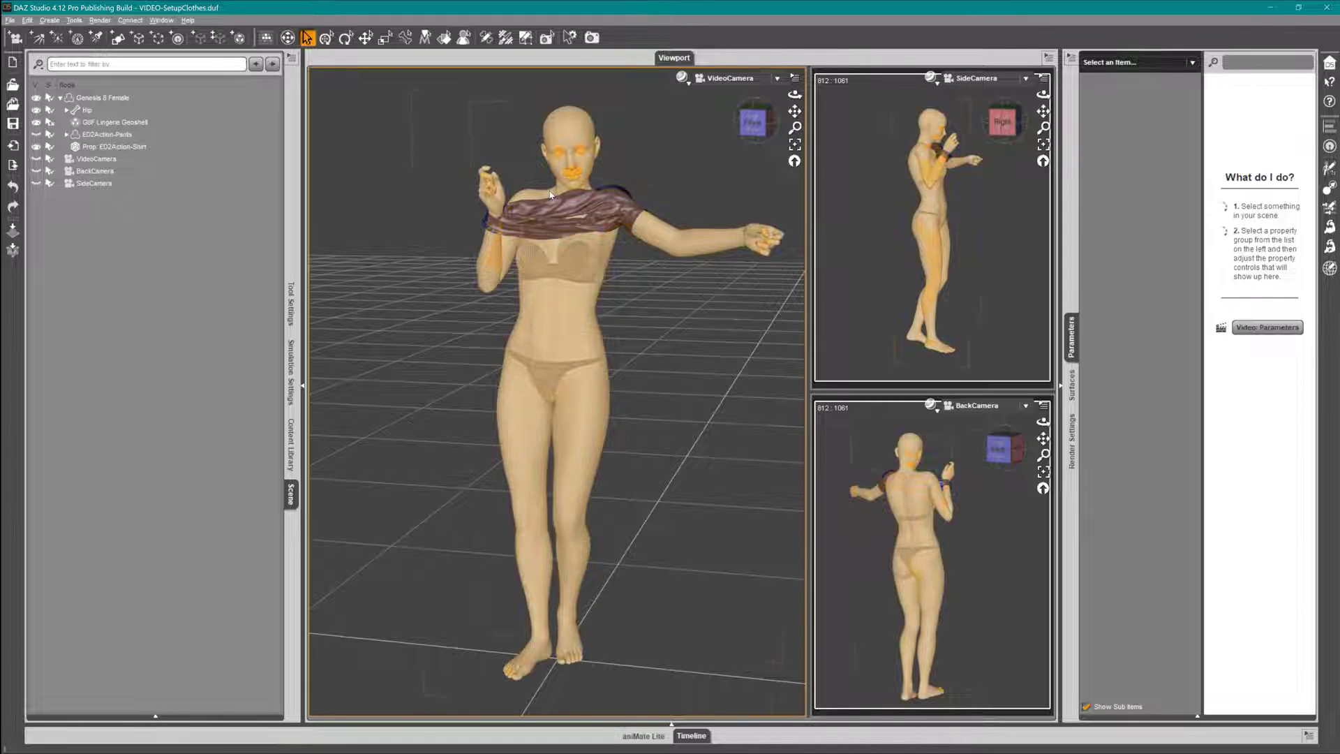
Parent the ED2Action-Shirt prop to the Genesis 8 Female's Chest Upper bone
click(559, 253)
click(557, 242)
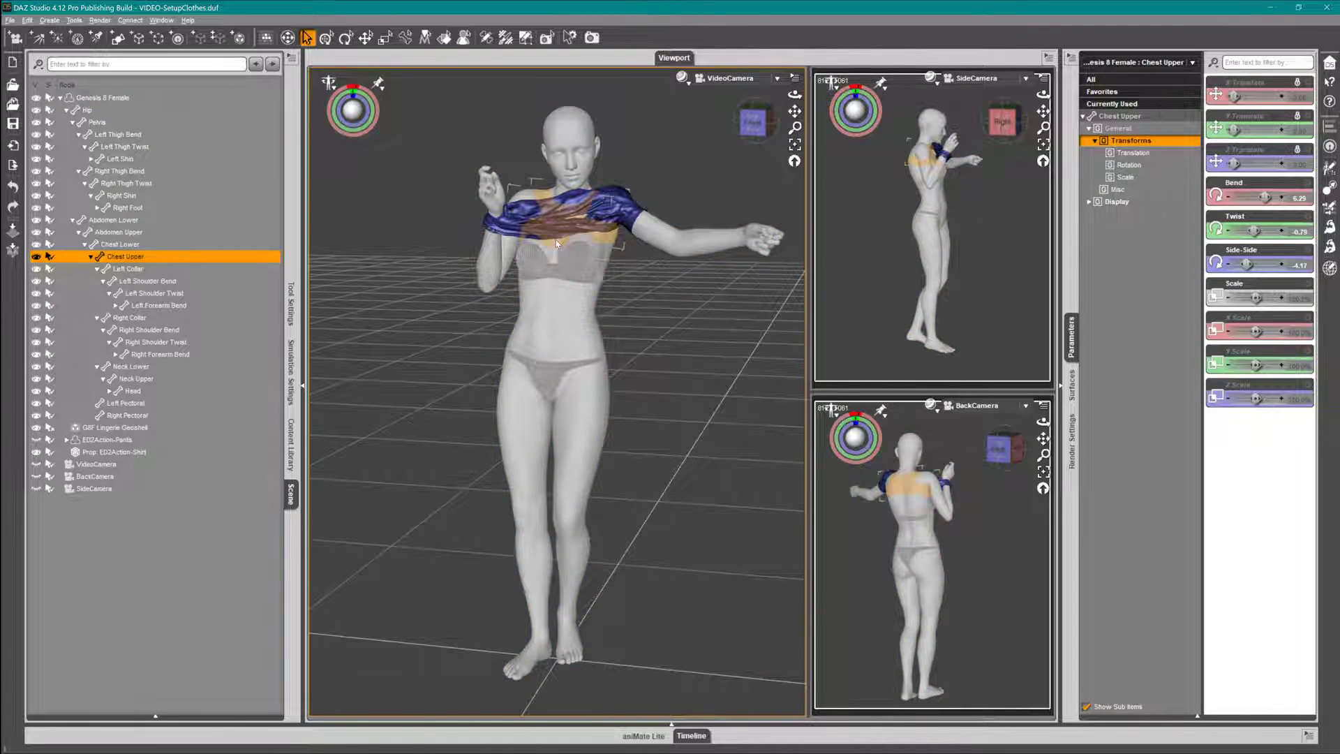
click(121, 453)
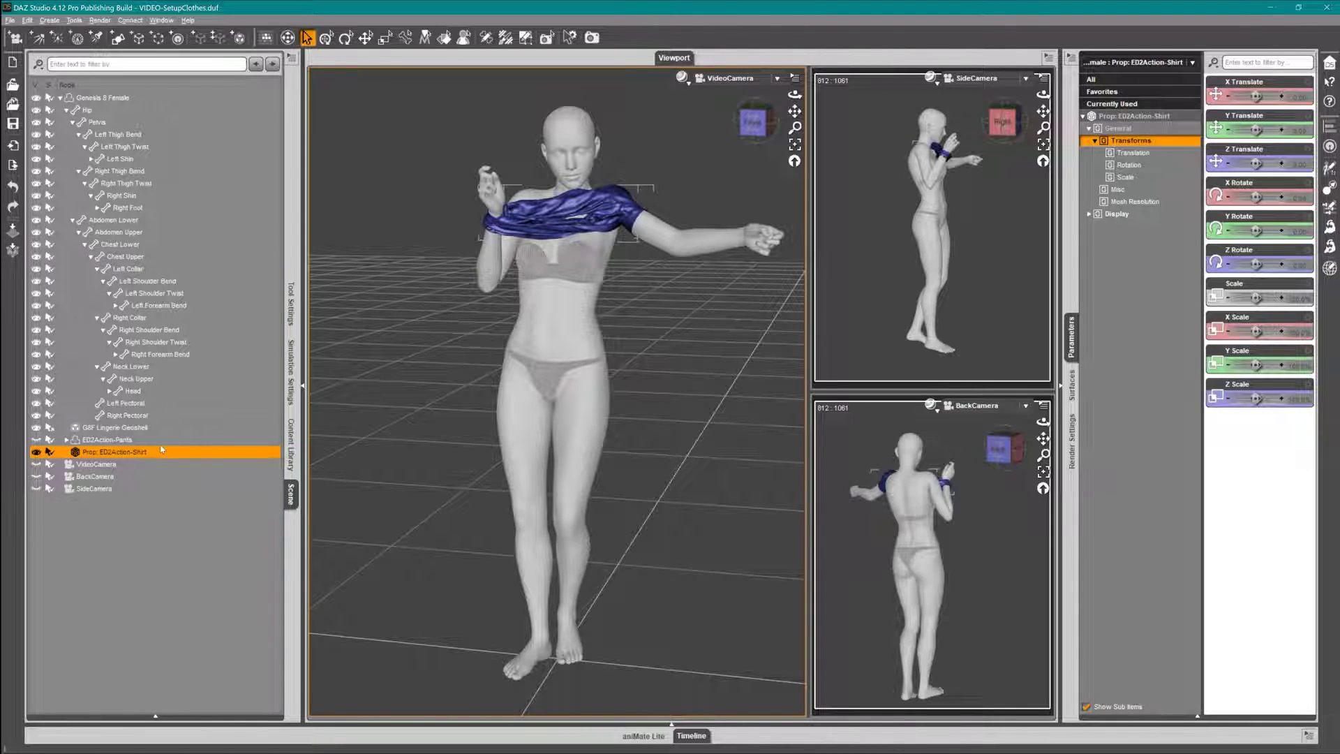
drag(138, 456, 212, 261)
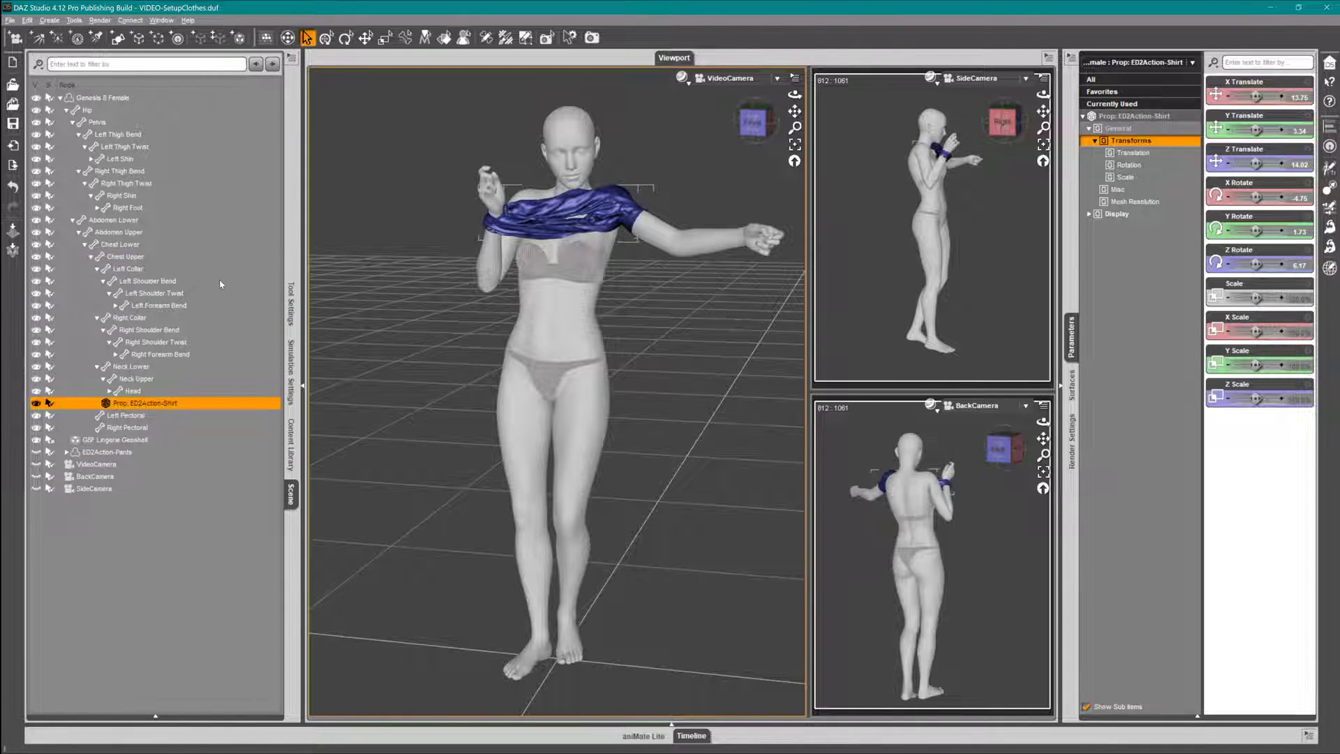
Apply the Body Lower partial poses Btm Put On Pants 05 and finally Btm Put On Pants 01 to the Genesis 8 Female
click(517, 447)
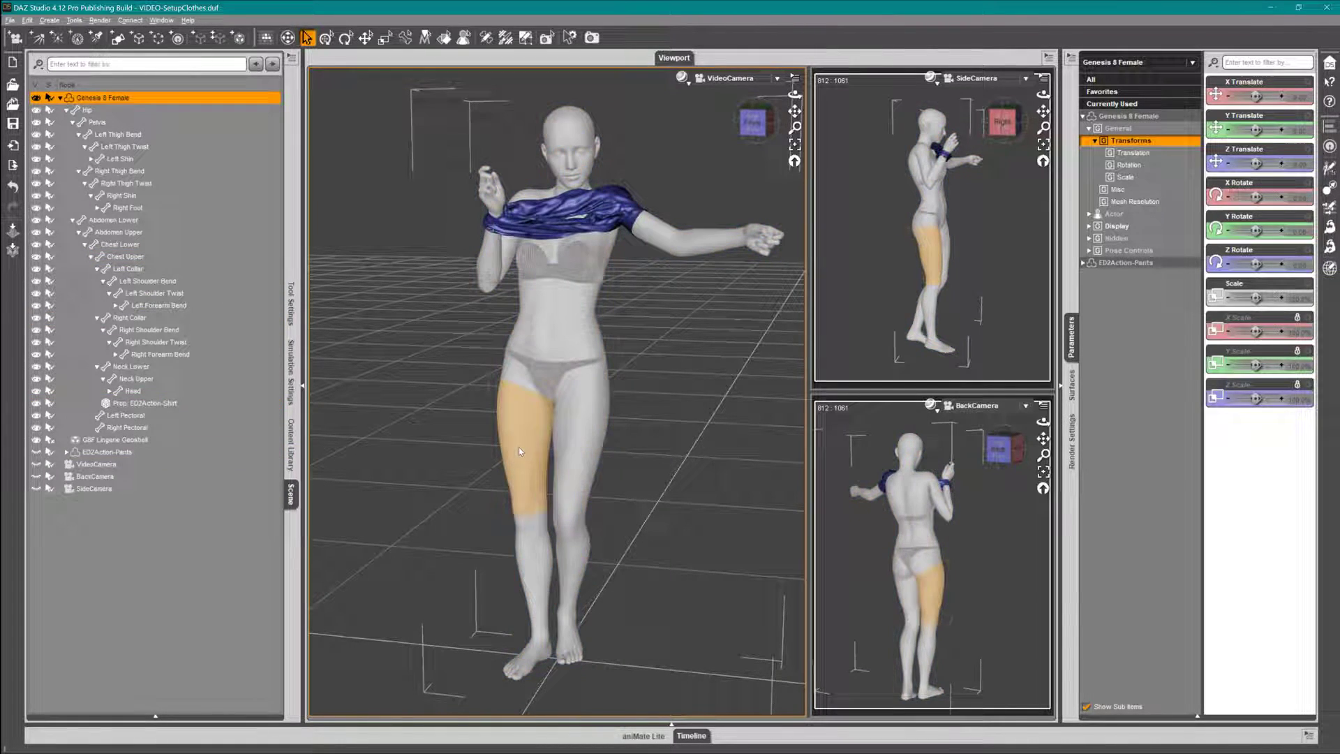
click(292, 450)
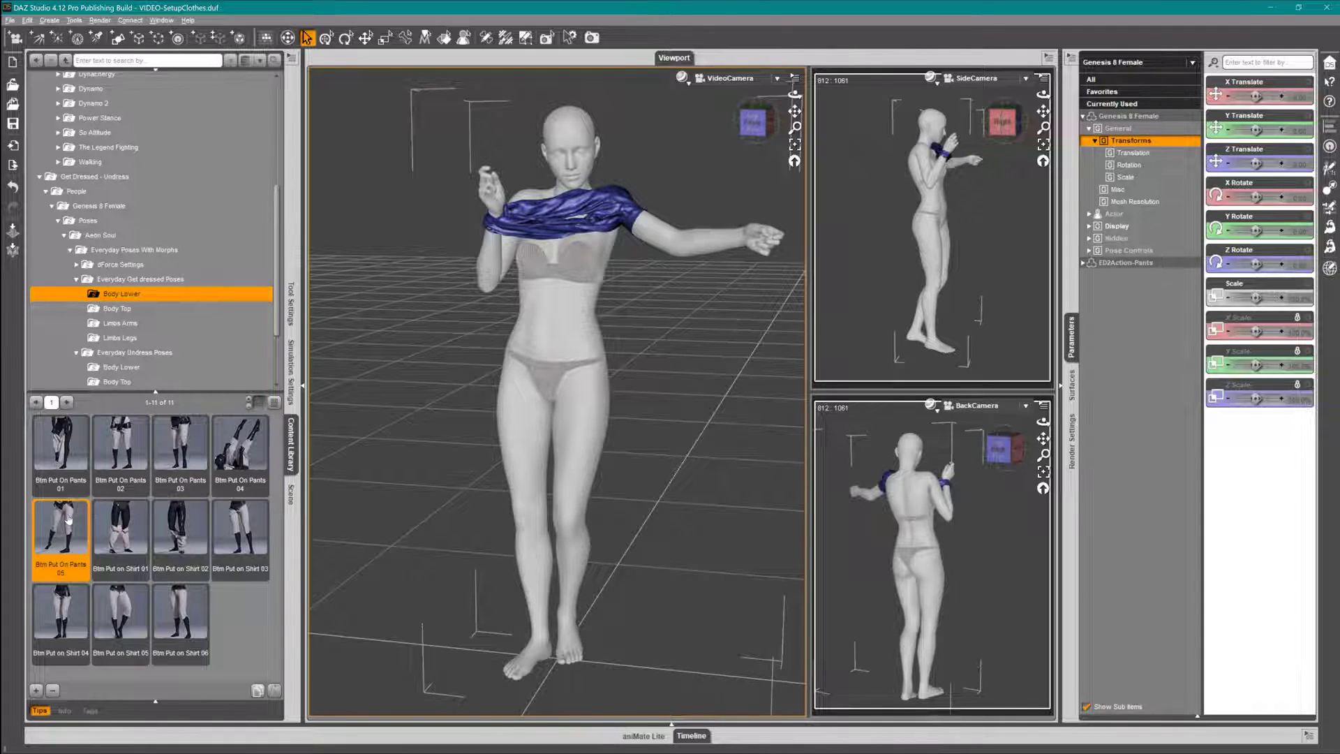
double_click(68, 520)
mouse_move(794, 94)
mouse_down()
mouse_move(823, 105)
mouse_move(789, 108)
mouse_move(791, 120)
mouse_up()
double_click(76, 472)
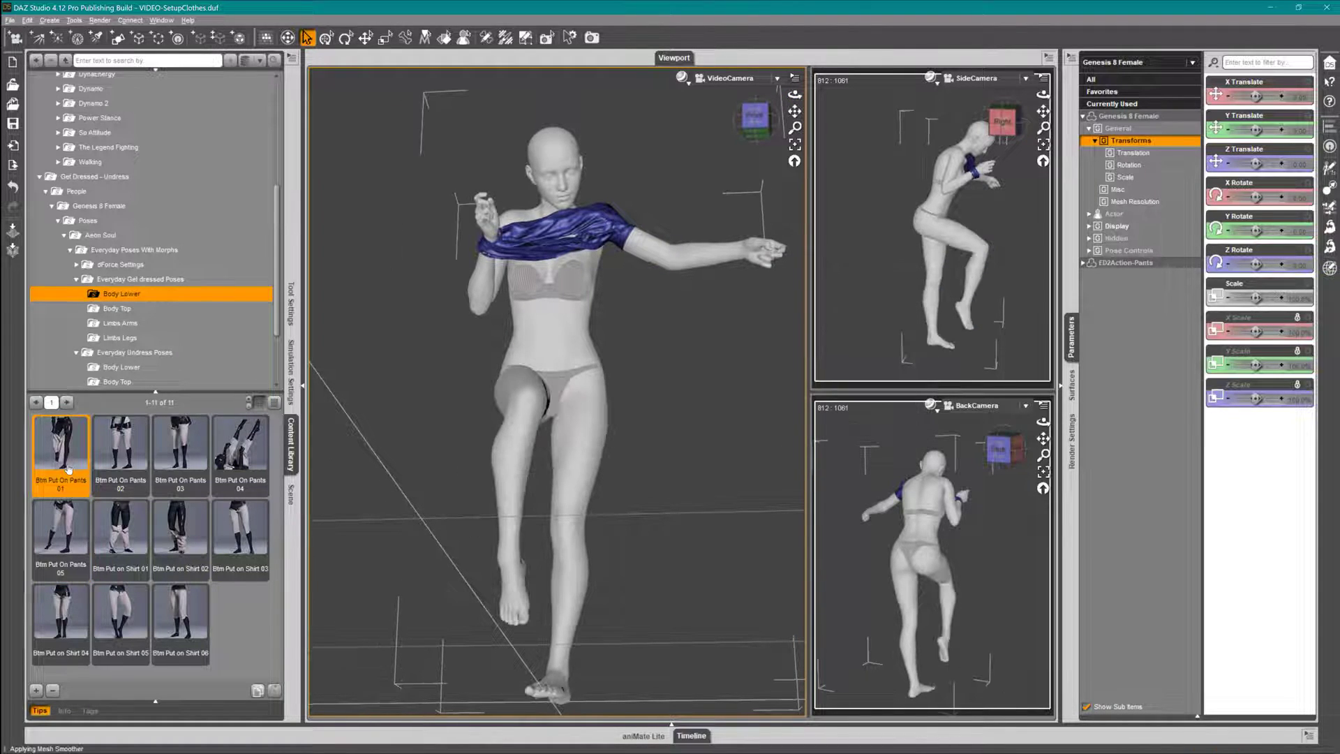
Apply the Body Lower partial poses Btm Put On Pants 02 and finally Btm Put on Shirt 03 to the figure
double_click(122, 466)
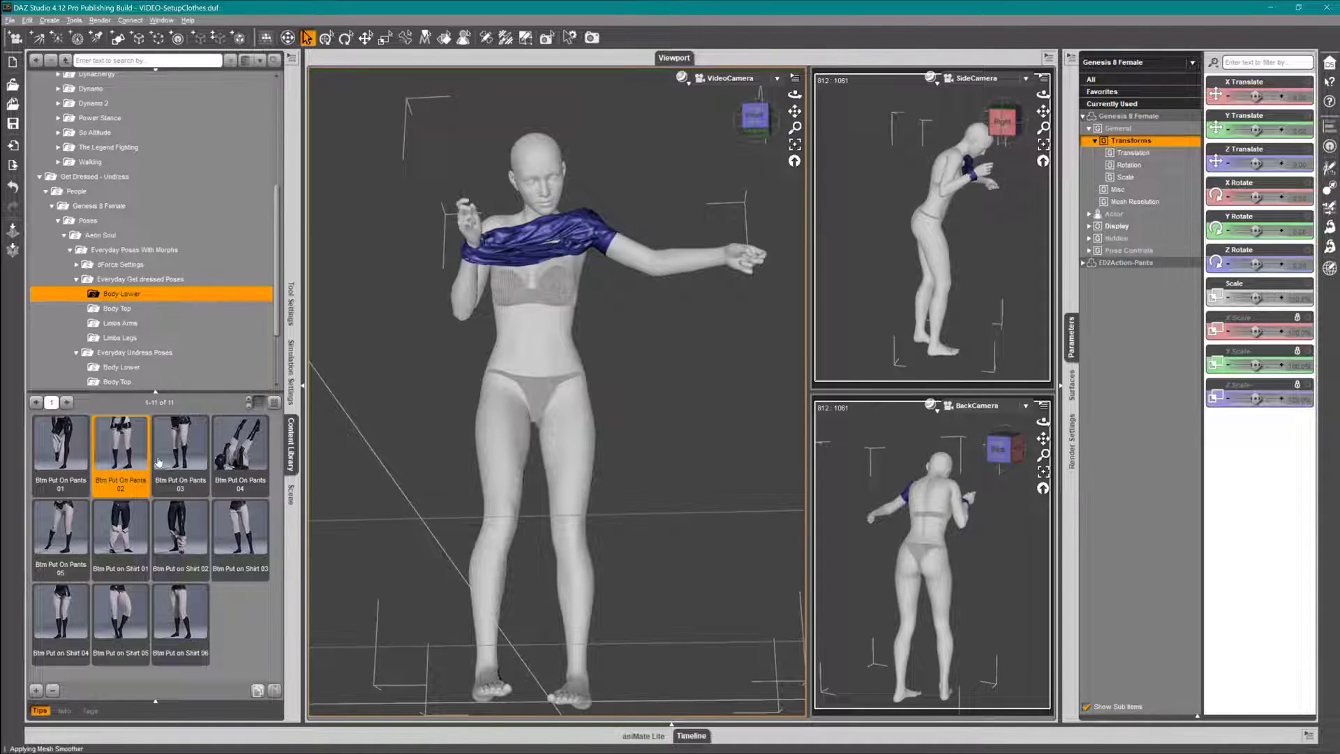
double_click(181, 457)
double_click(240, 457)
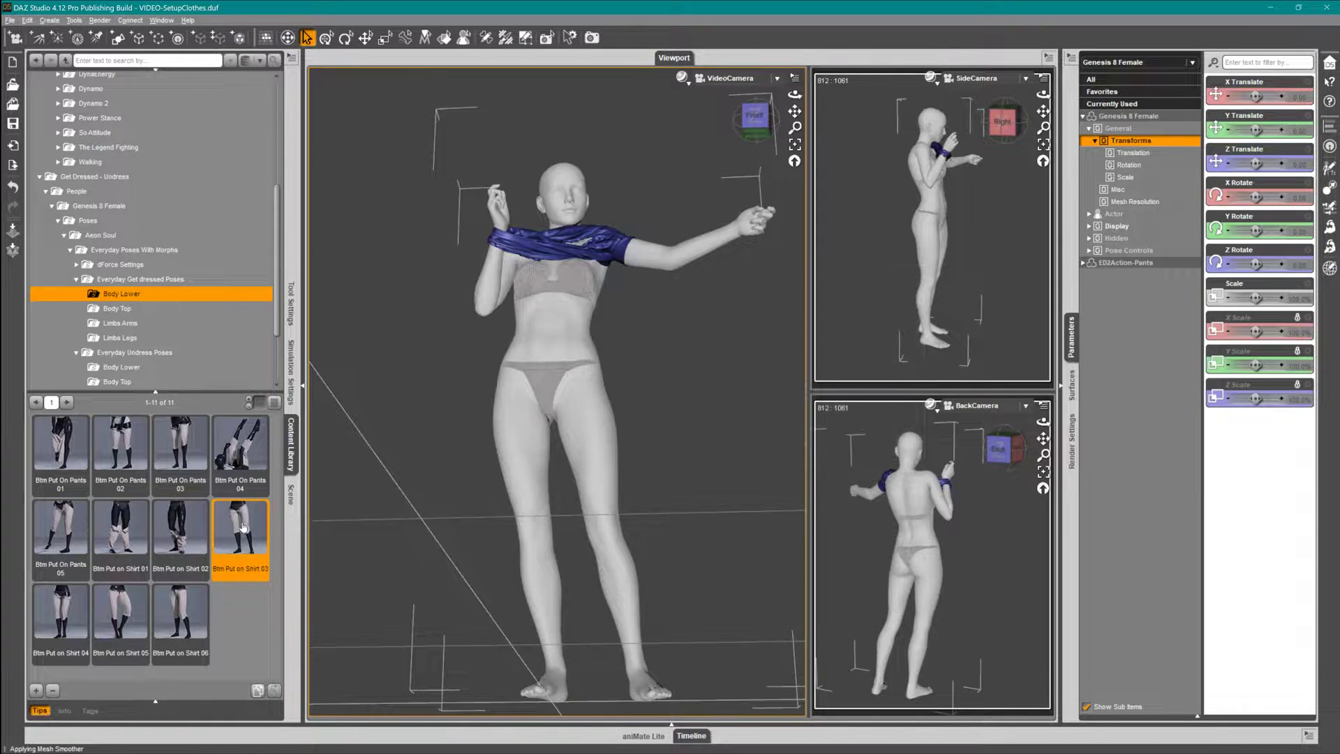
drag(795, 94, 771, 137)
Delete the ED2Action-Shirt prop from the scene
click(565, 209)
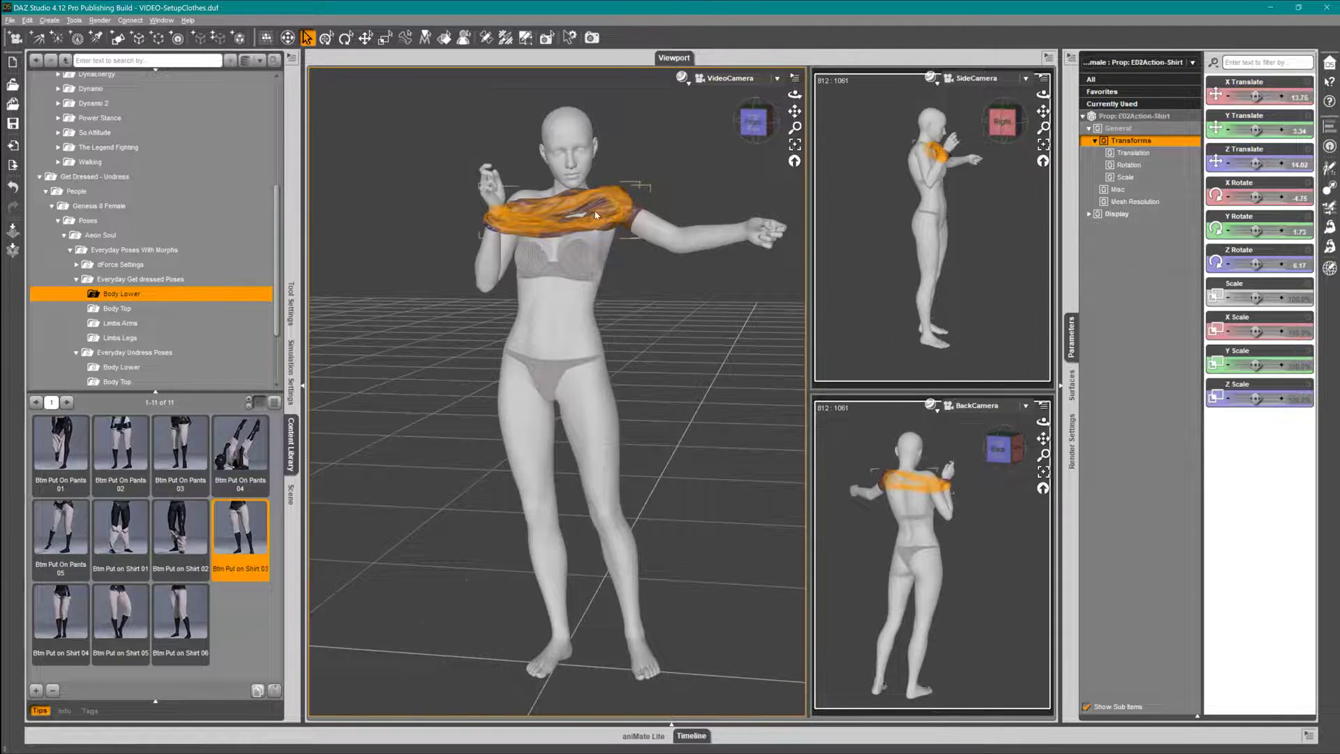
double_click(1117, 128)
click(1144, 118)
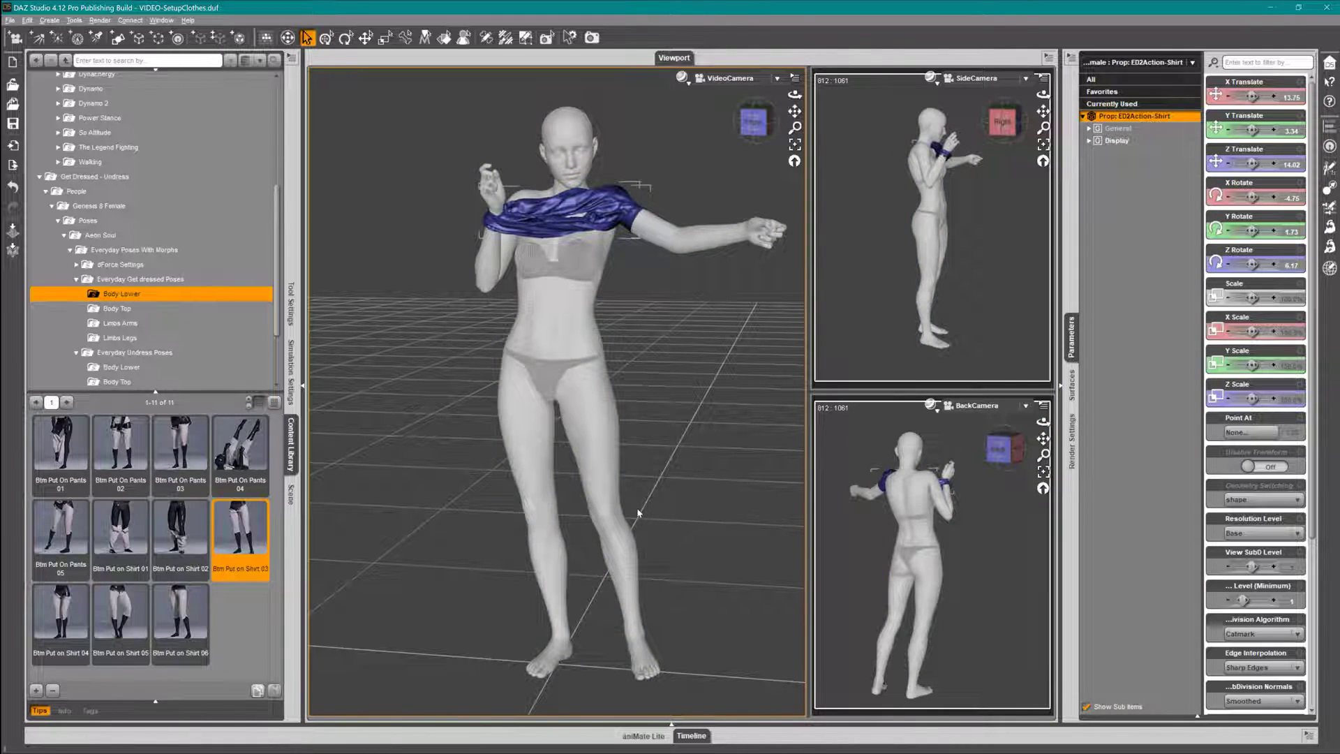
key(Delete)
Reset the Genesis 8 Female with 00-Zero Pose and load the Shirt from Everyday Poses With Morphs
click(558, 224)
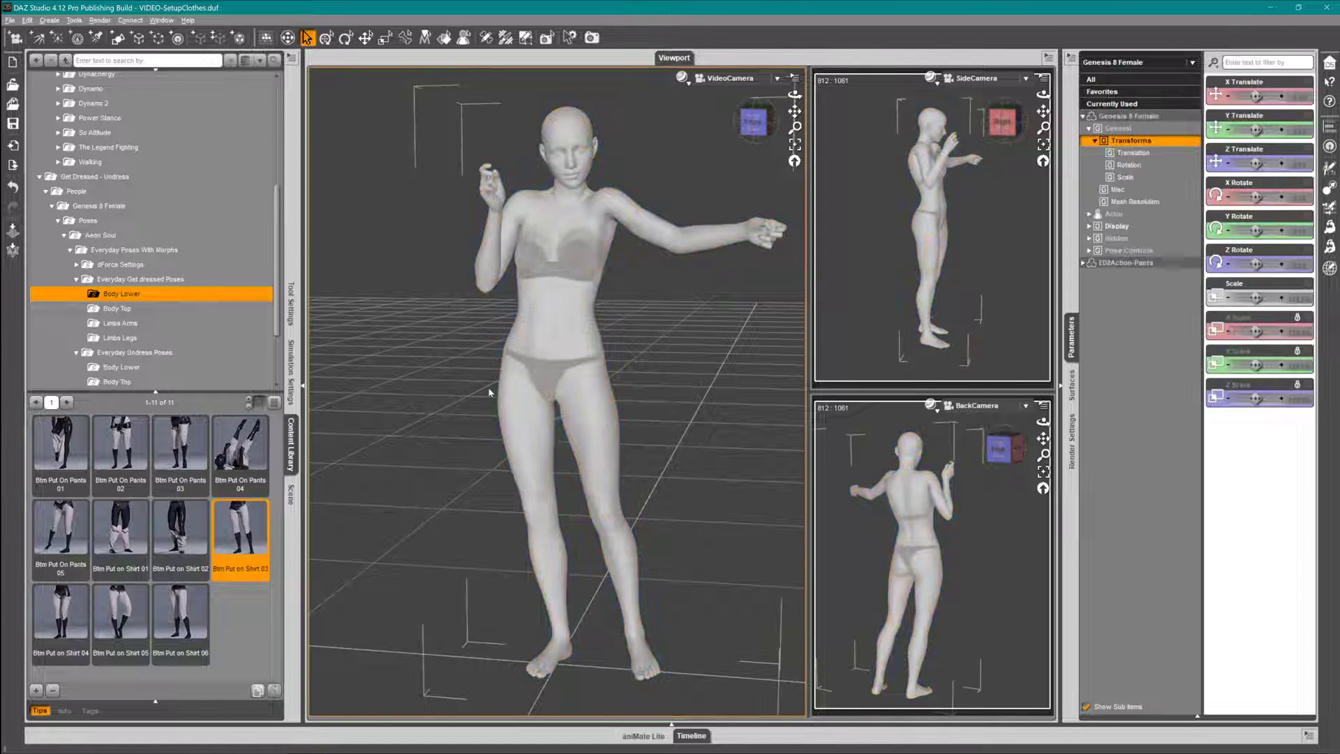
scroll(179, 298, down, 3)
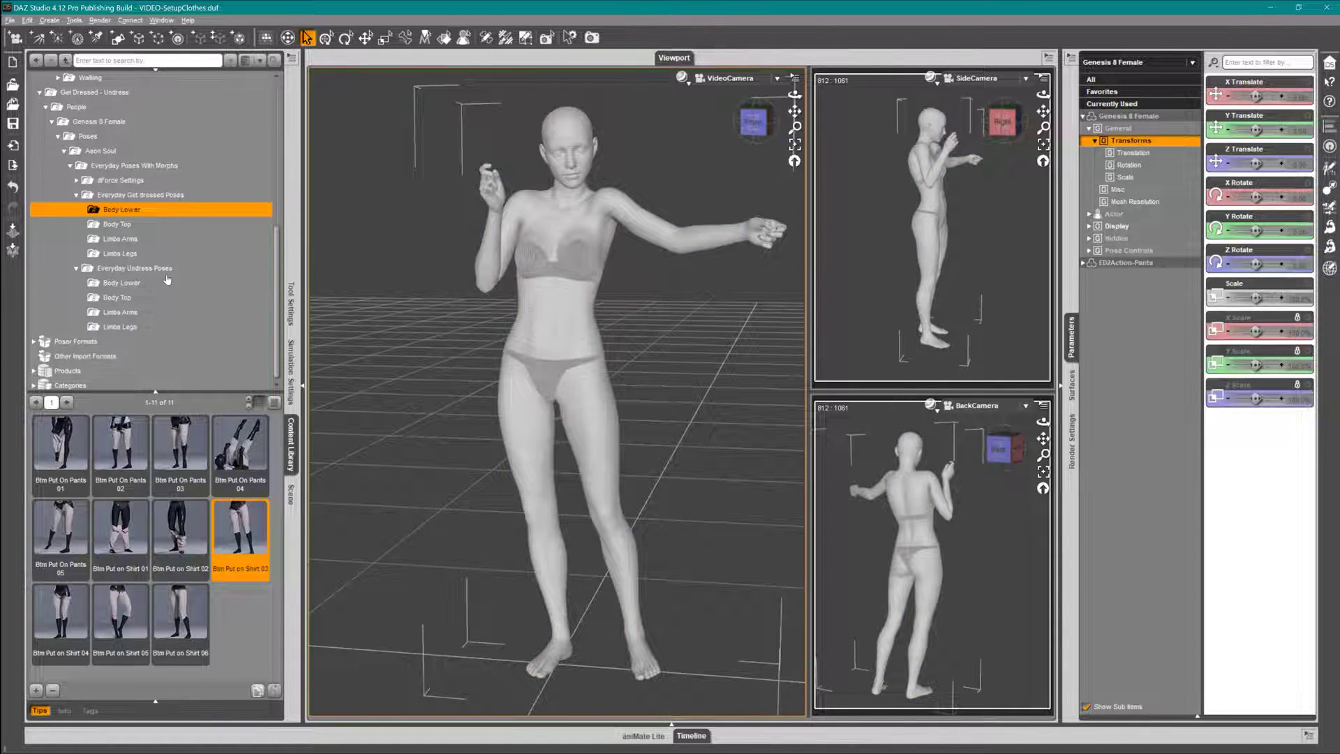
click(167, 274)
double_click(60, 446)
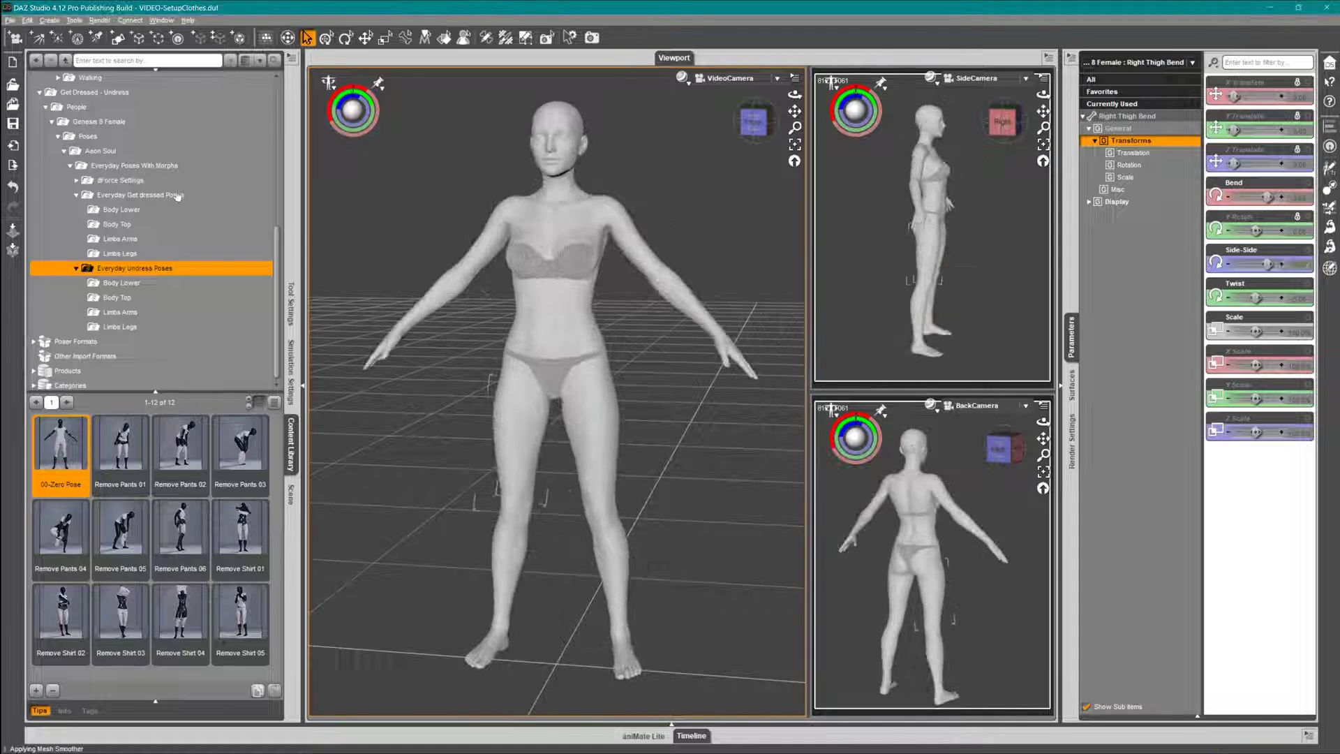
click(149, 167)
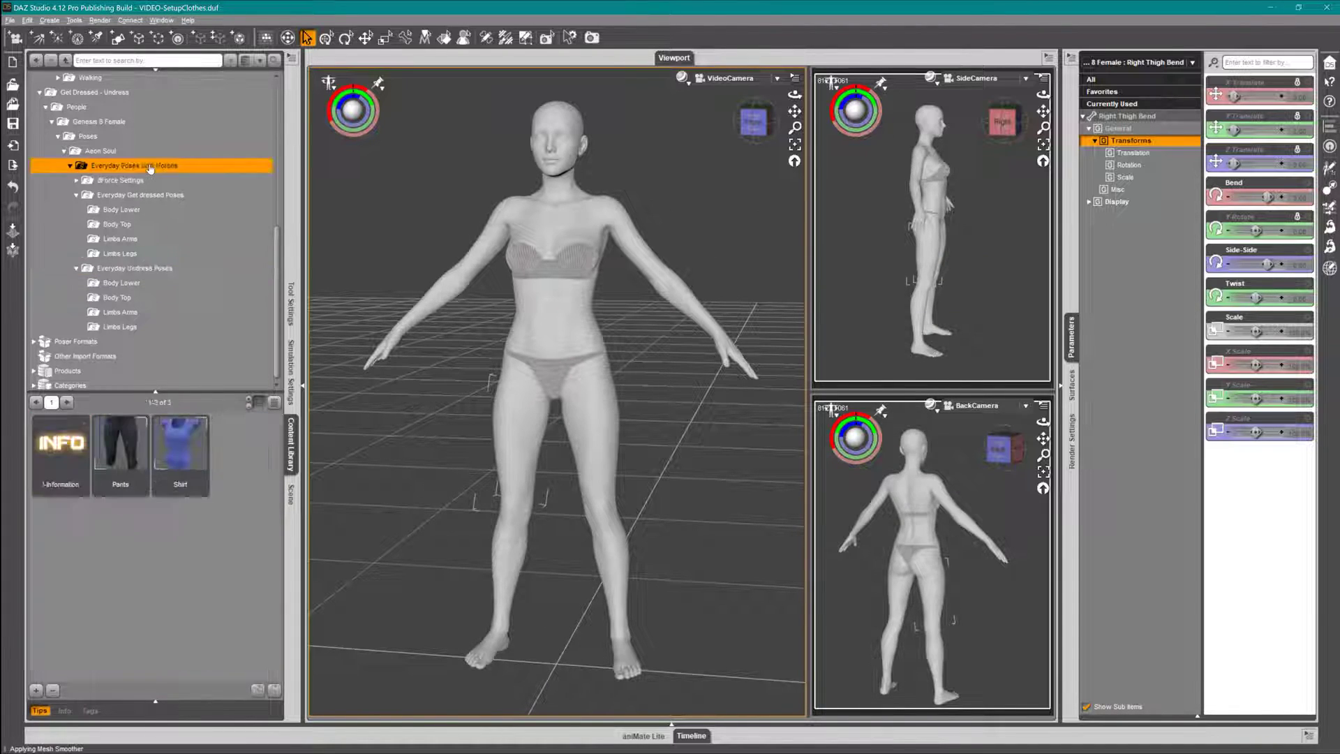
double_click(179, 458)
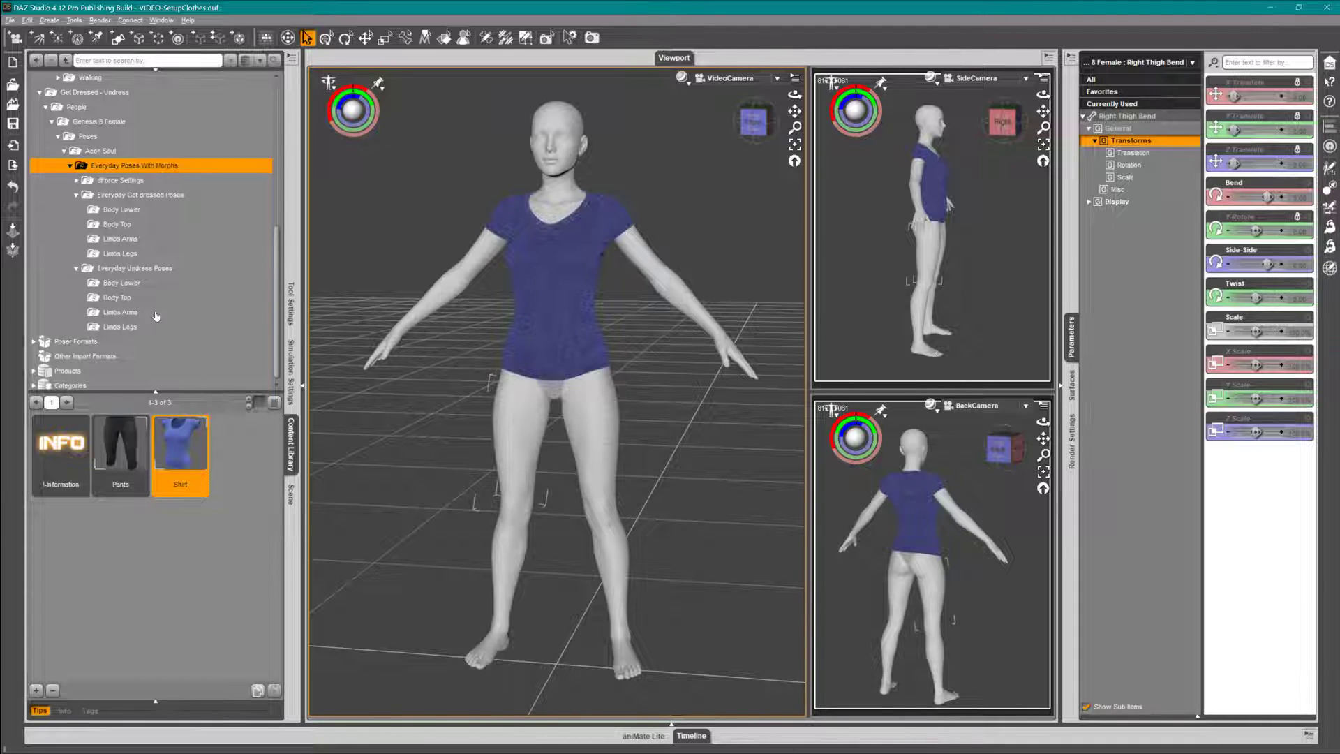
Apply the full pose Remove Shirt 03 from Everyday Undress Poses to the Genesis 8 Female
click(138, 284)
click(138, 268)
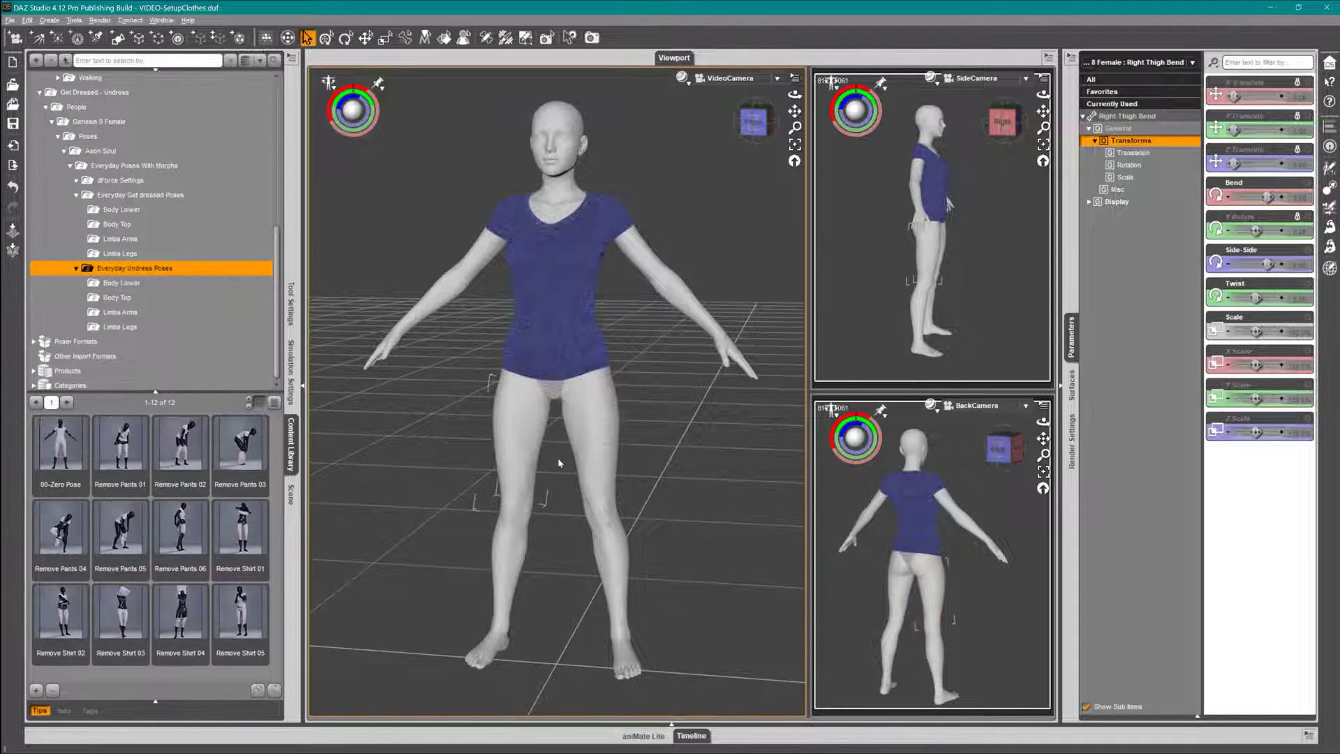
click(521, 444)
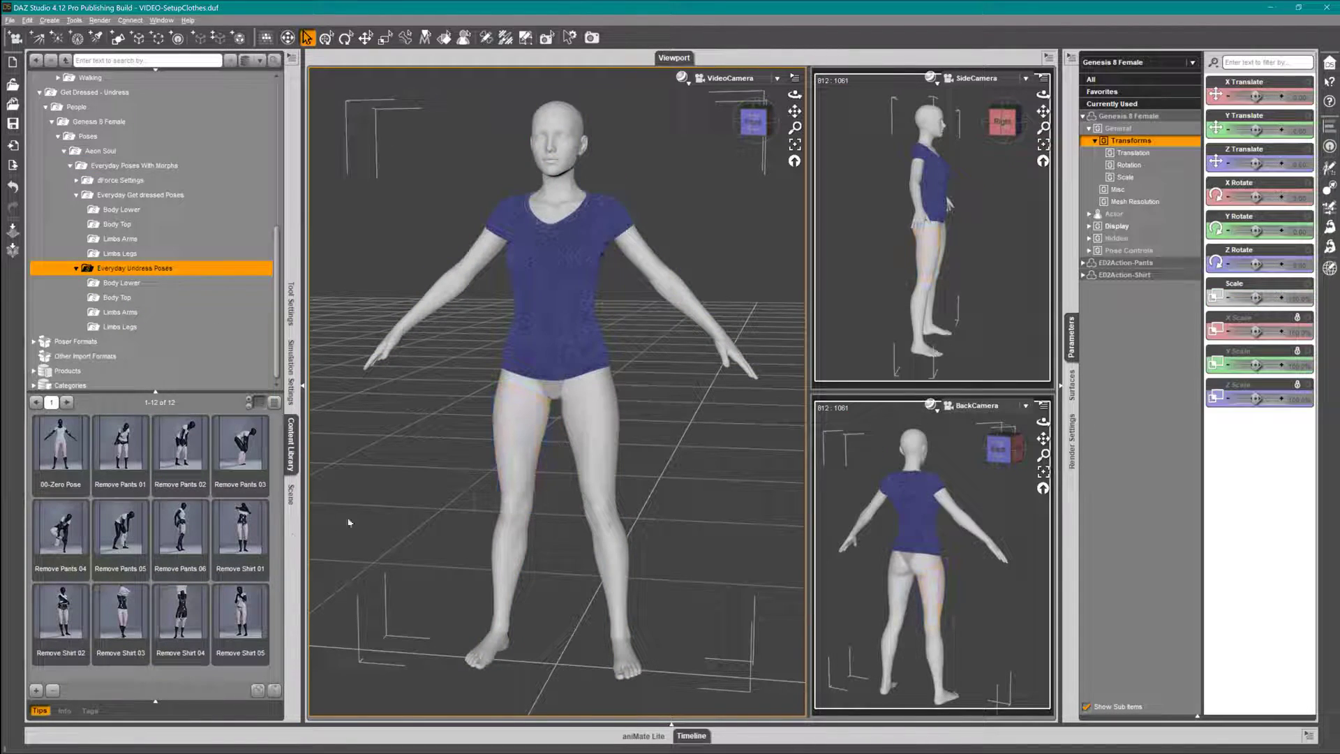
double_click(129, 614)
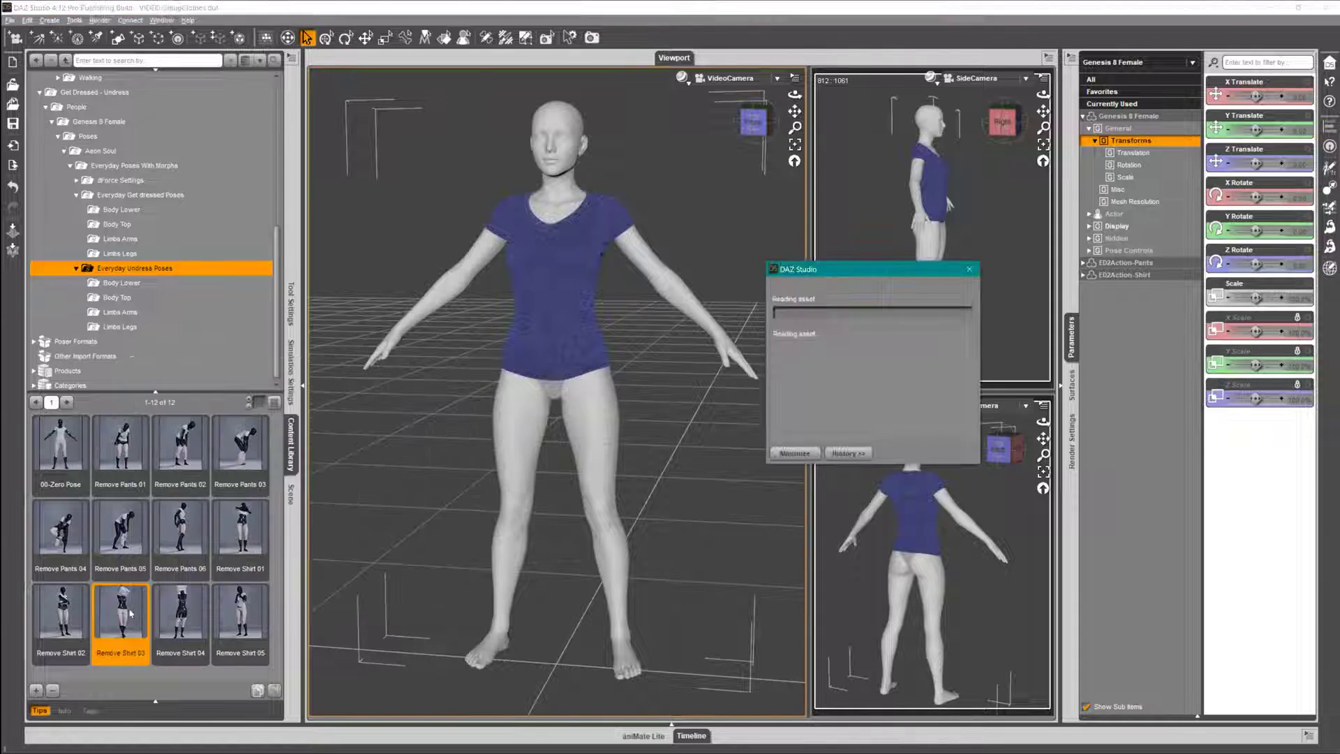
Set the ED2Action-Shirt's Remove Shirt 03A undress morph to 1.00
right_click(559, 322)
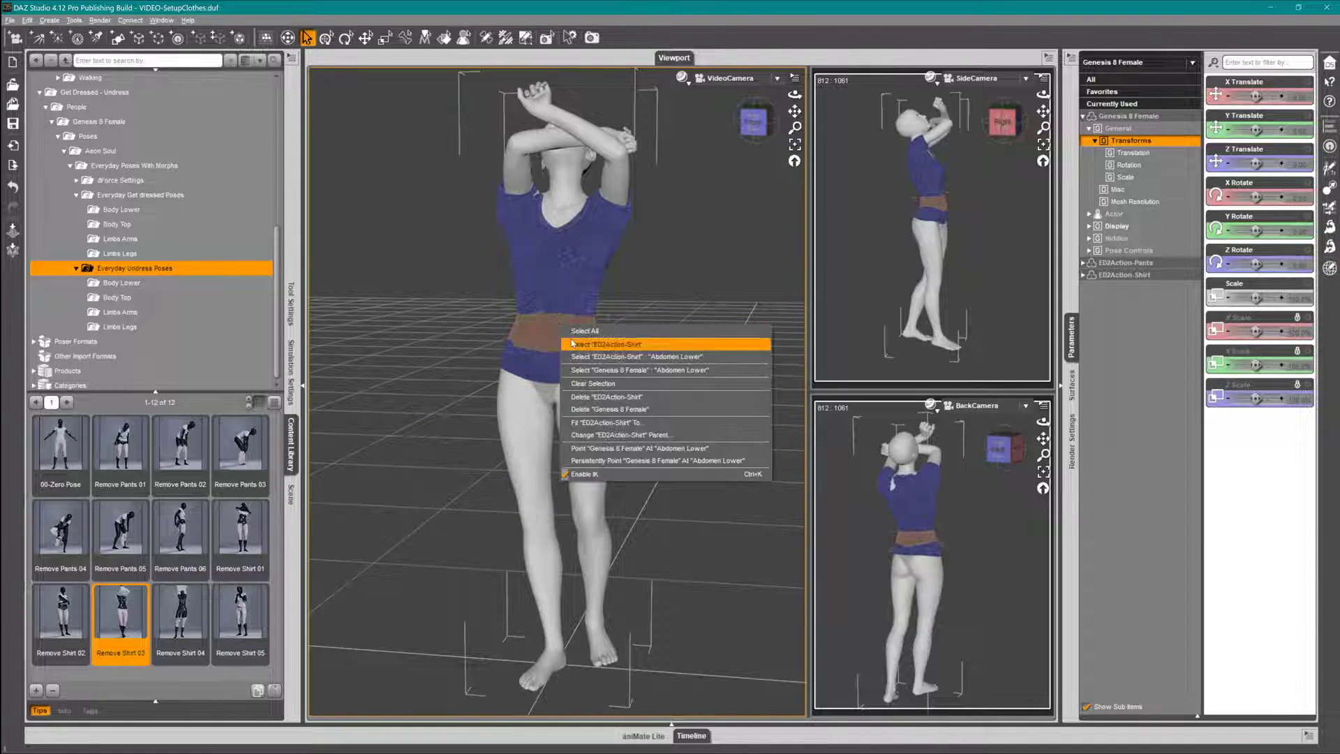
click(579, 342)
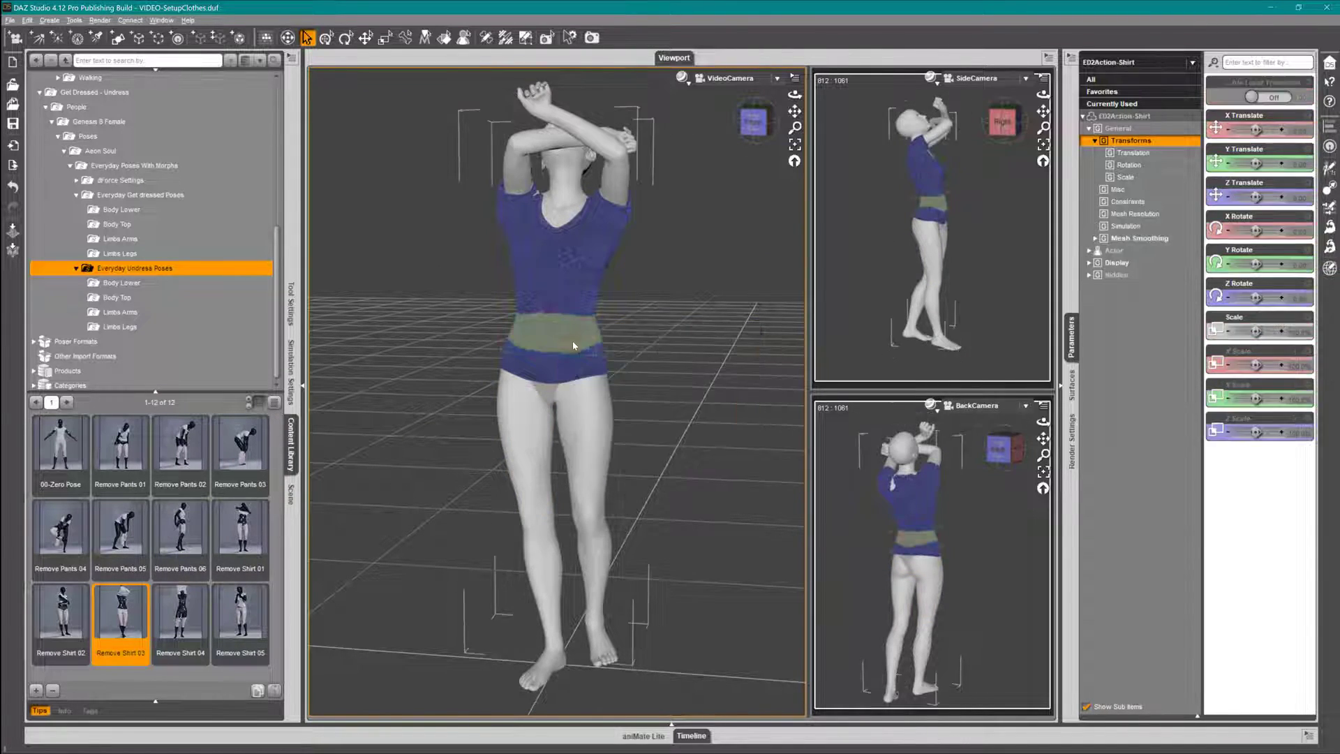
click(1137, 252)
click(1139, 275)
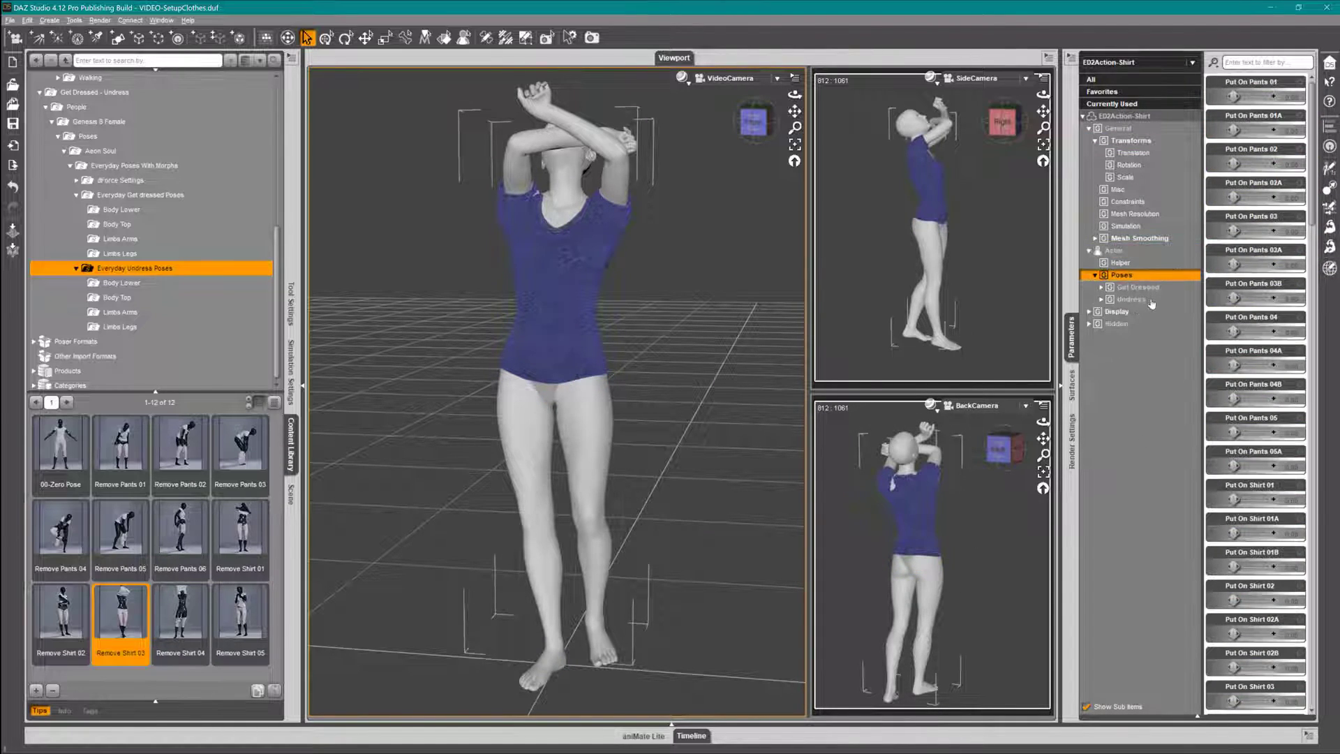
click(1144, 302)
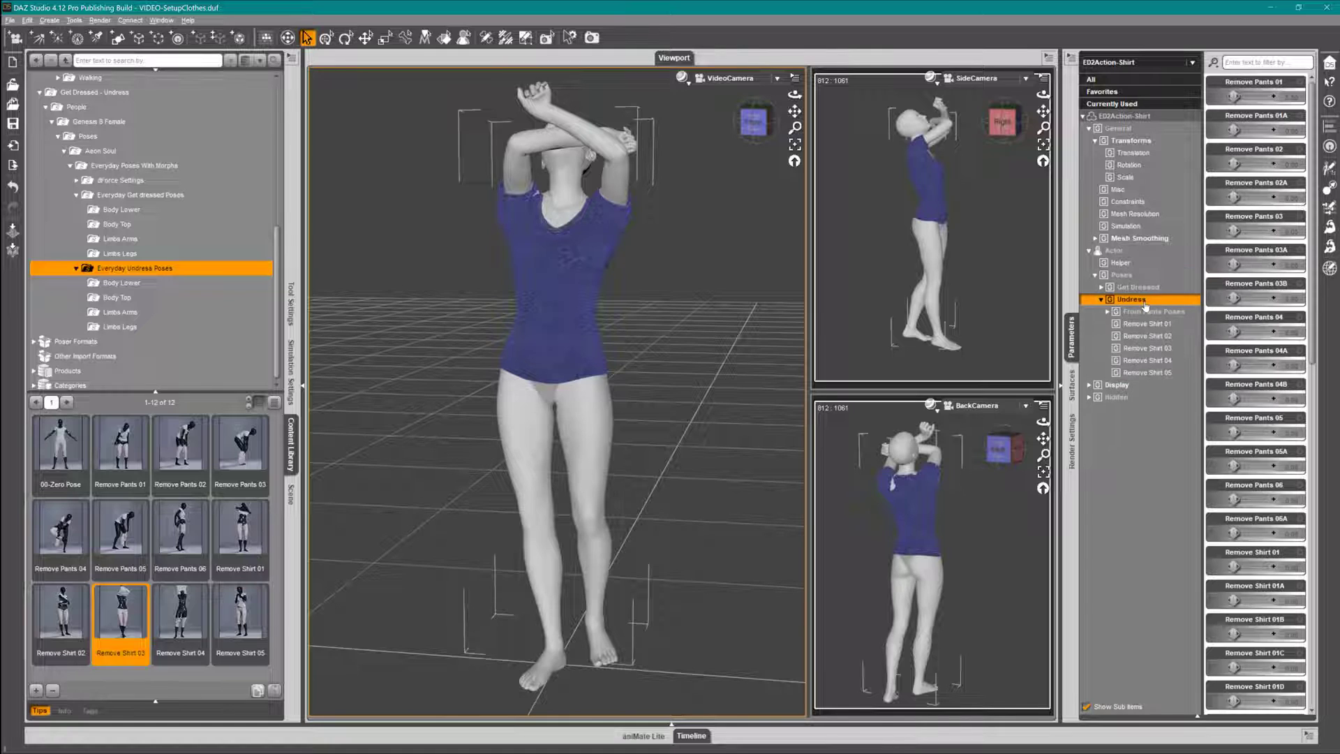
click(1159, 354)
drag(1233, 130, 1278, 131)
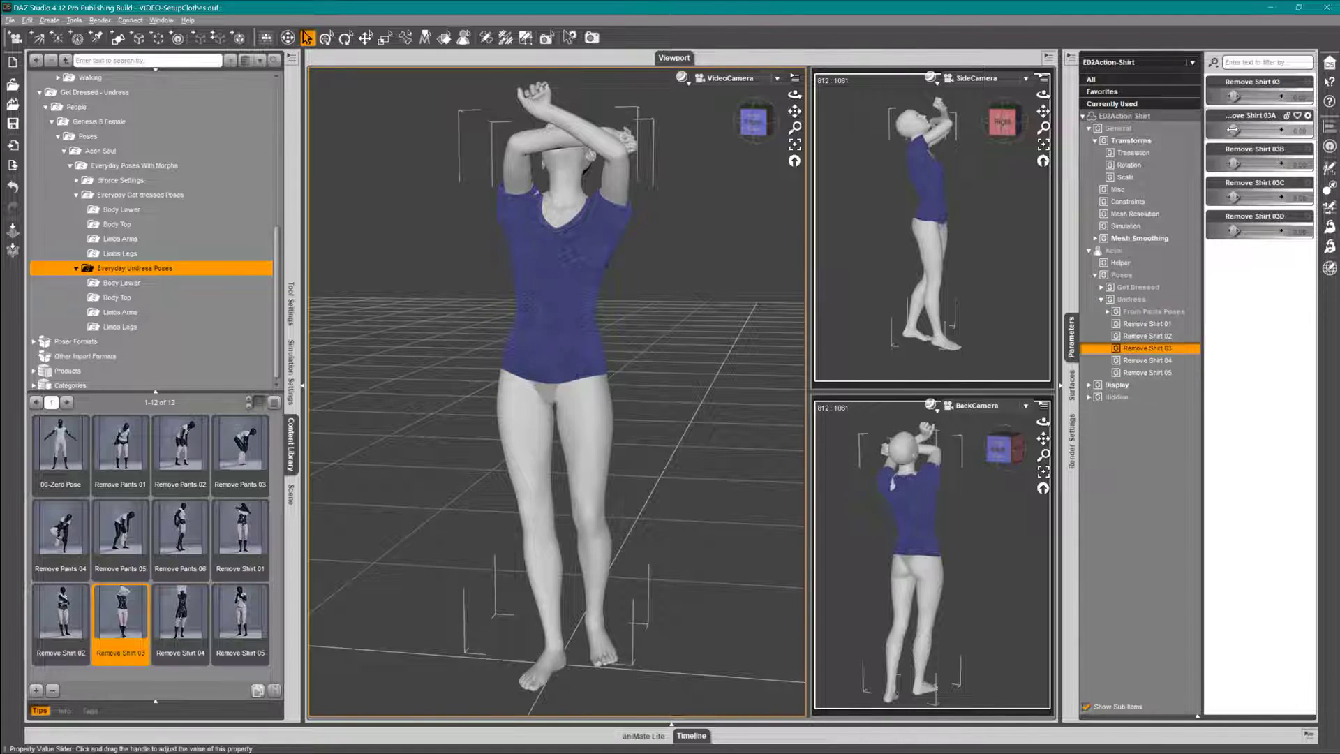
mouse_move(1043, 95)
mouse_down()
mouse_move(1021, 102)
mouse_move(1043, 94)
mouse_up()
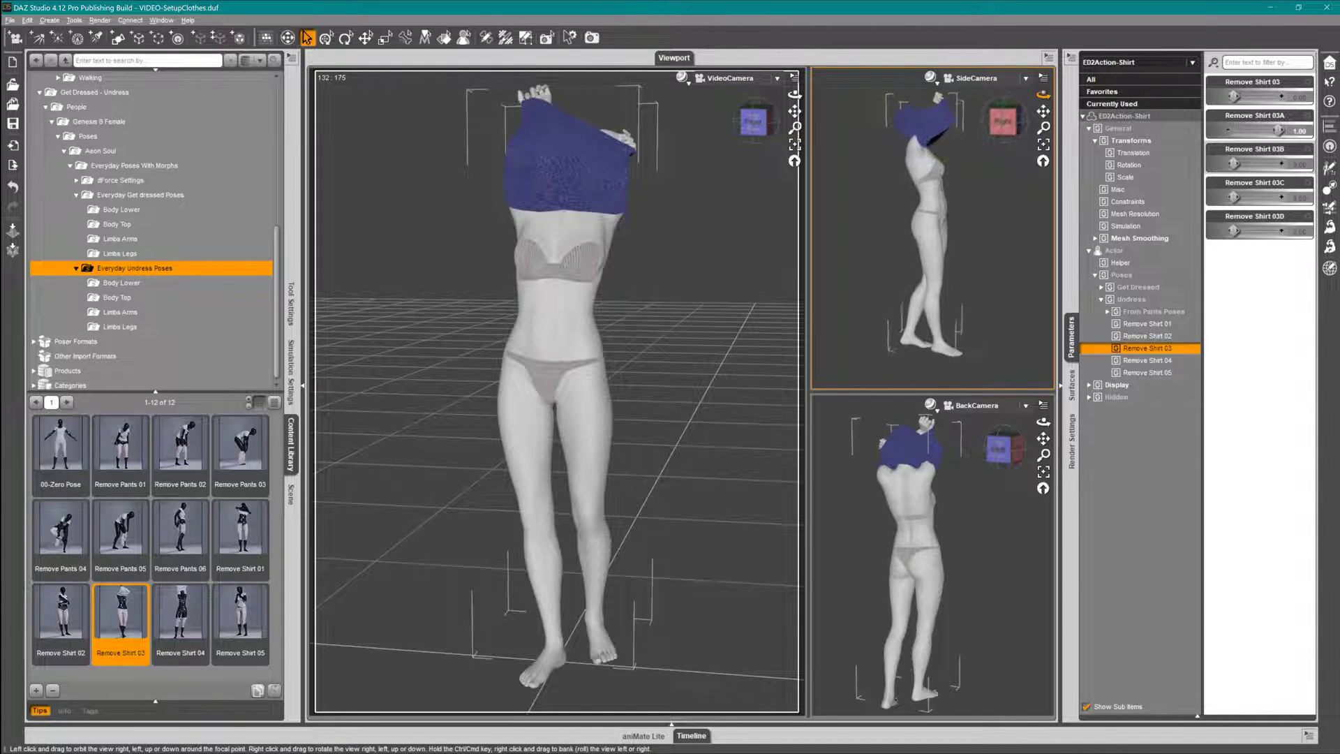
drag(789, 94, 778, 96)
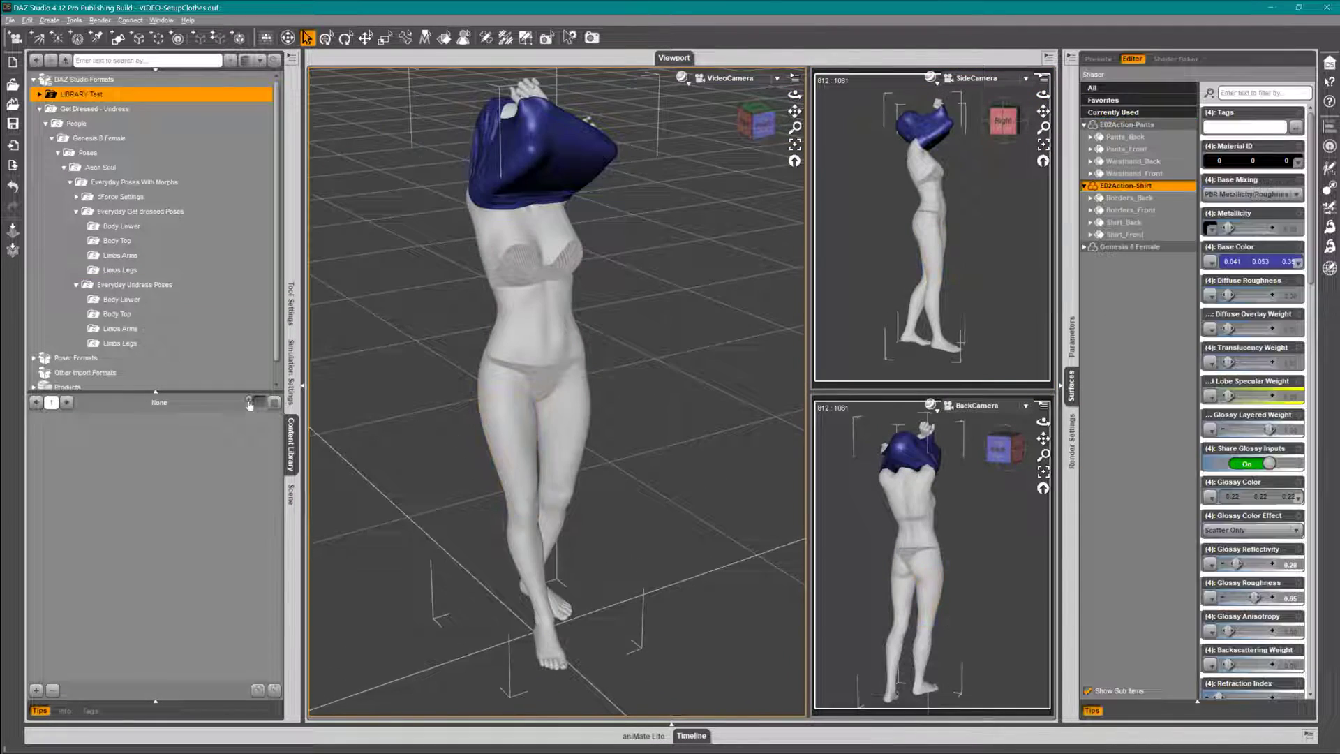
Apply the undress Body Lower partial poses Btm Remove Shirt 02 and finally Btm Remove Shirt 01 to the figure
click(122, 299)
drag(794, 94, 782, 98)
click(247, 535)
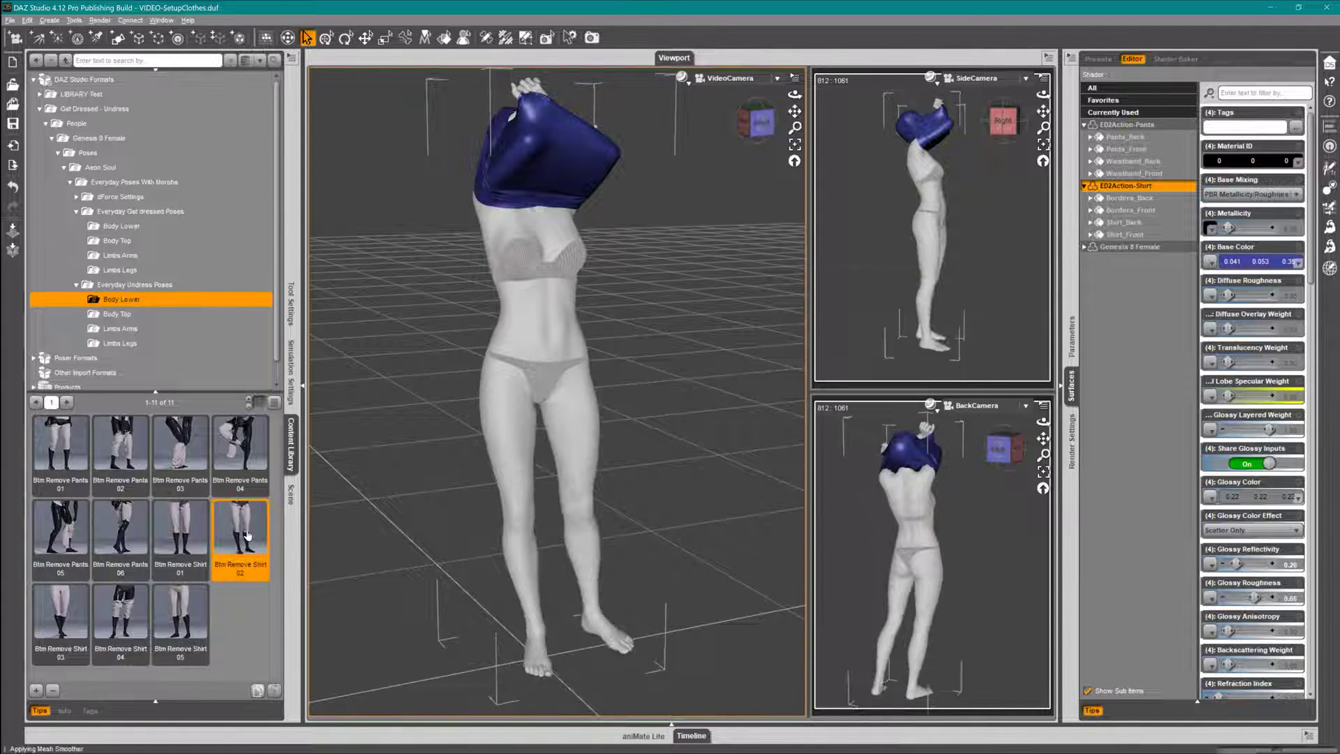
double_click(184, 542)
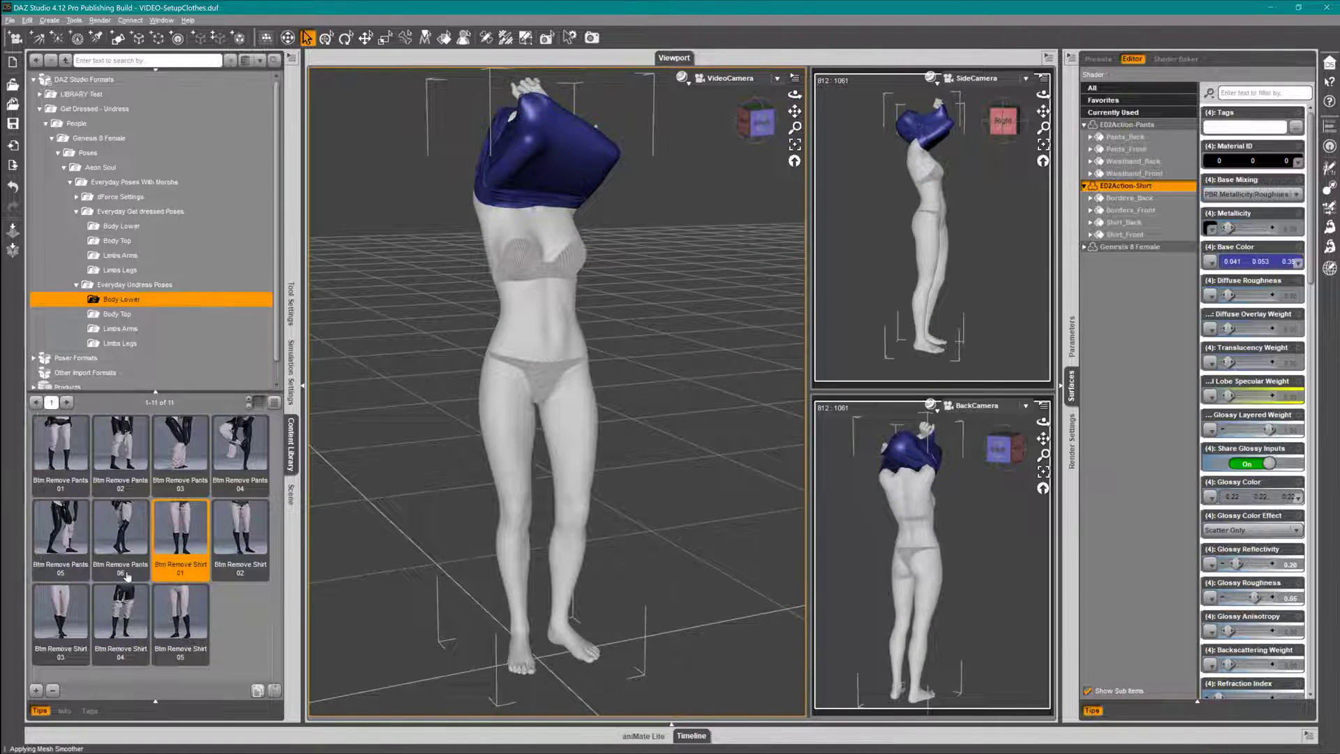
Try the Body Lower partial poses Btm Remove Pants 06 and Btm Remove Pants 04 on the figure and undo them
double_click(117, 549)
drag(793, 94, 600, 102)
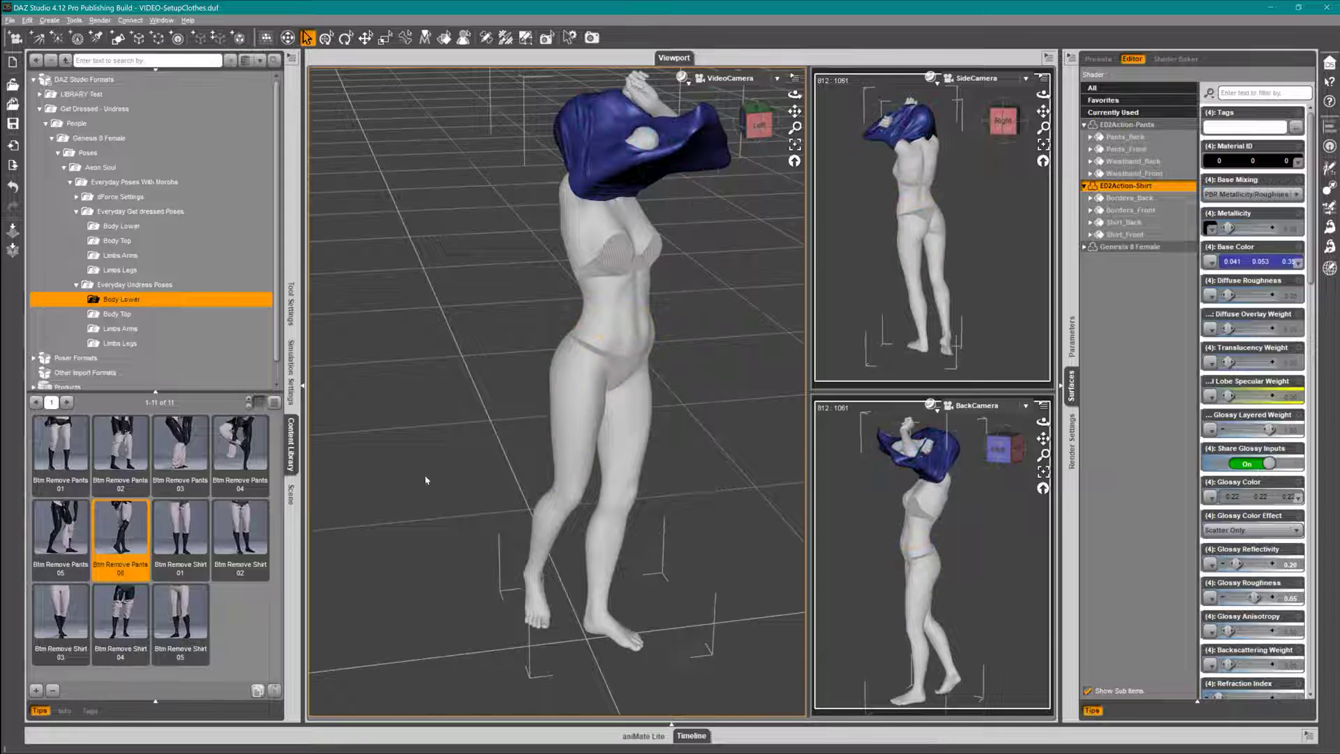
key(ctrl+z)
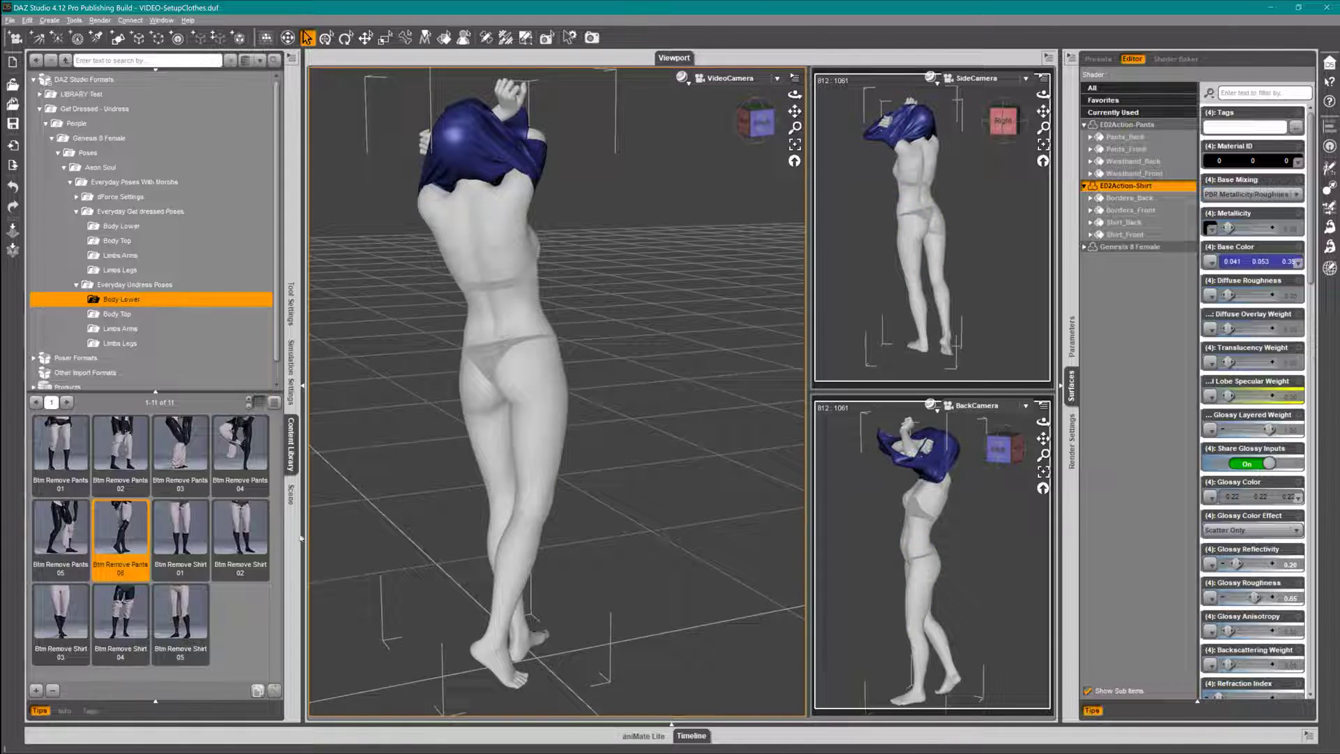
double_click(137, 538)
click(497, 432)
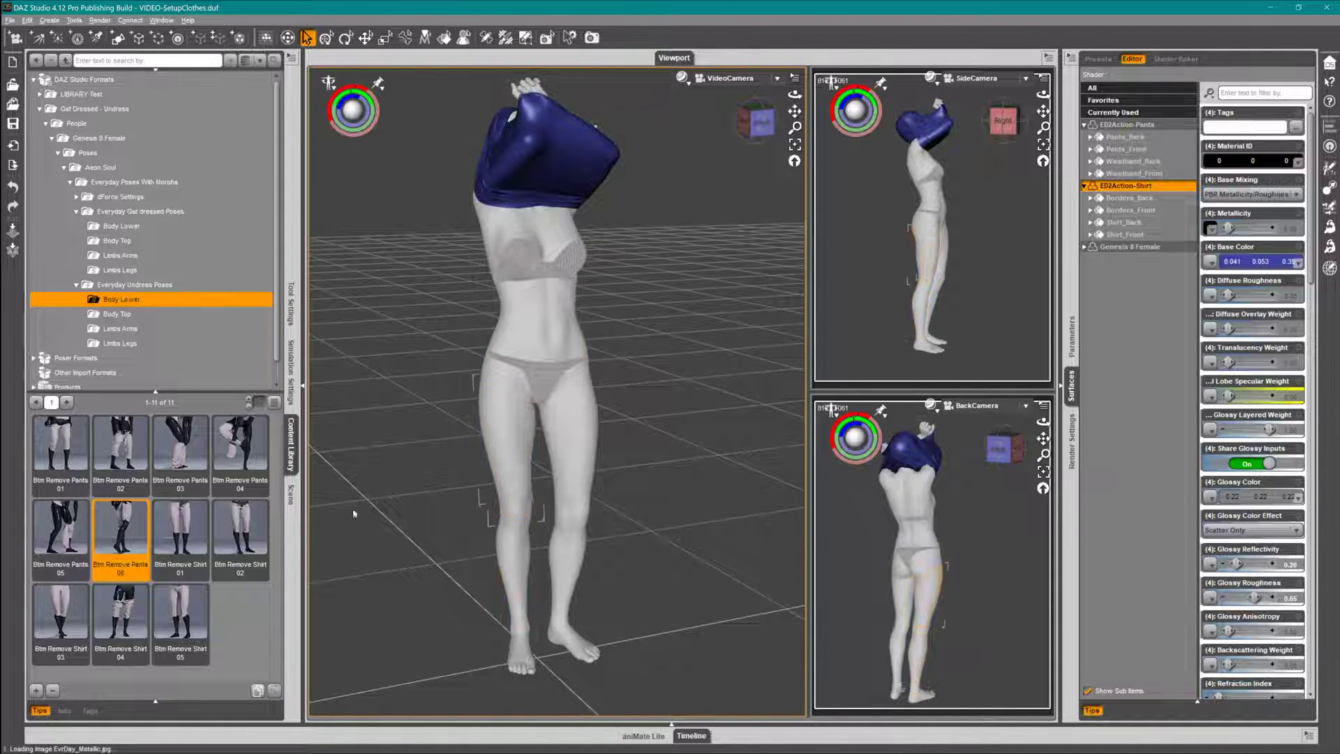
double_click(240, 454)
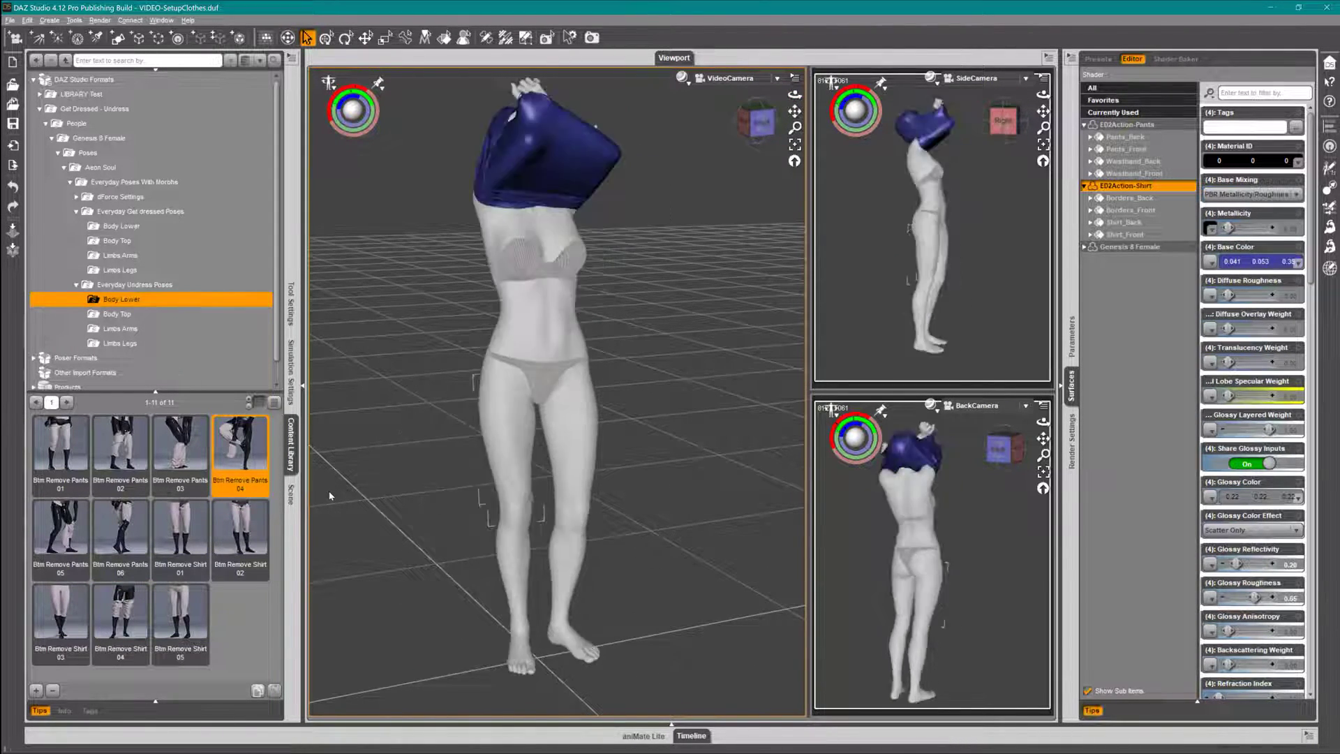
Convert the morphed ED2Action-Shirt from a rigged figure to a prop
right_click(576, 184)
click(607, 190)
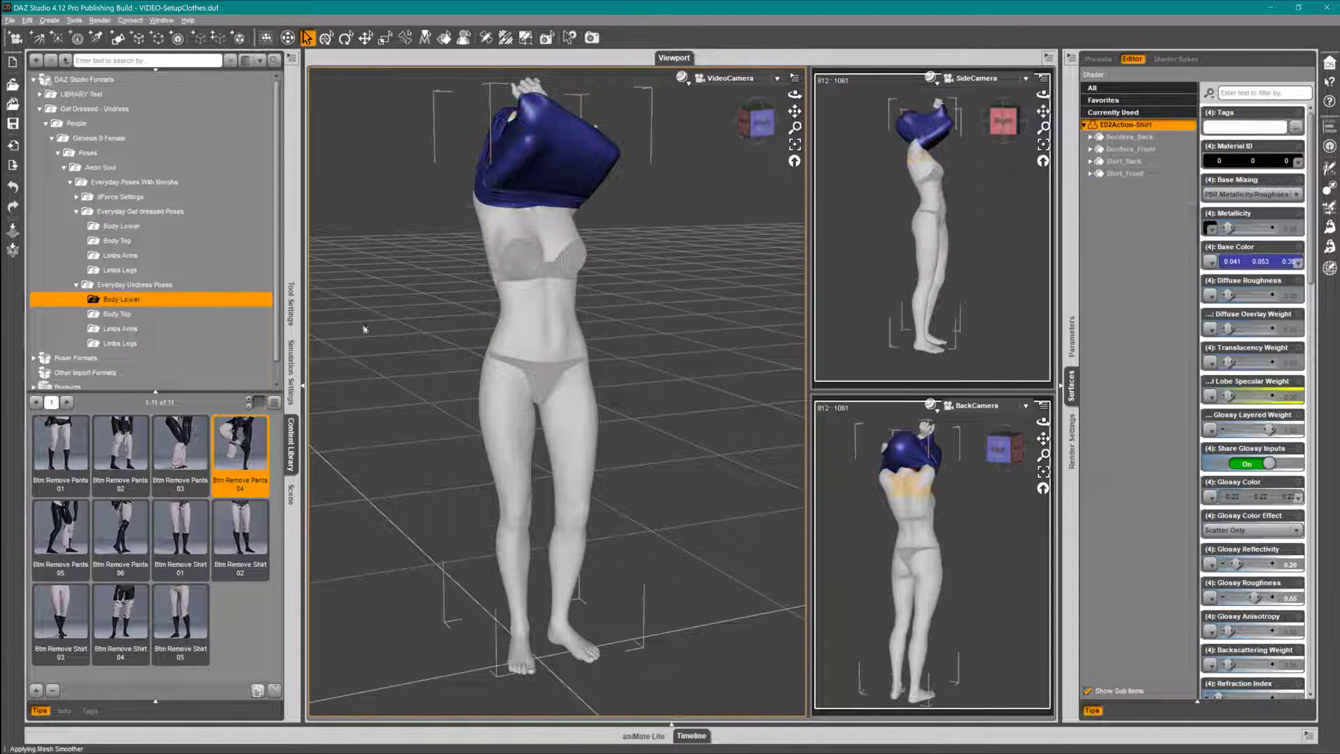
click(291, 59)
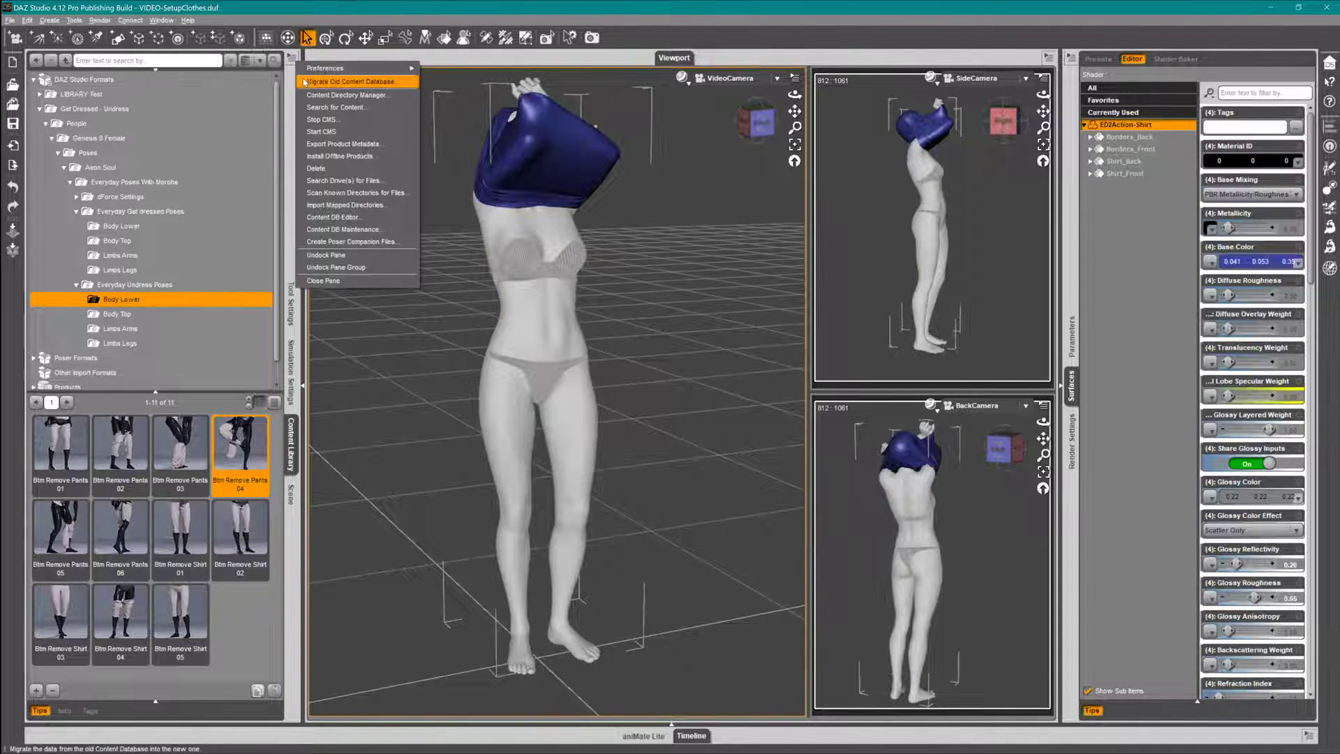
click(291, 494)
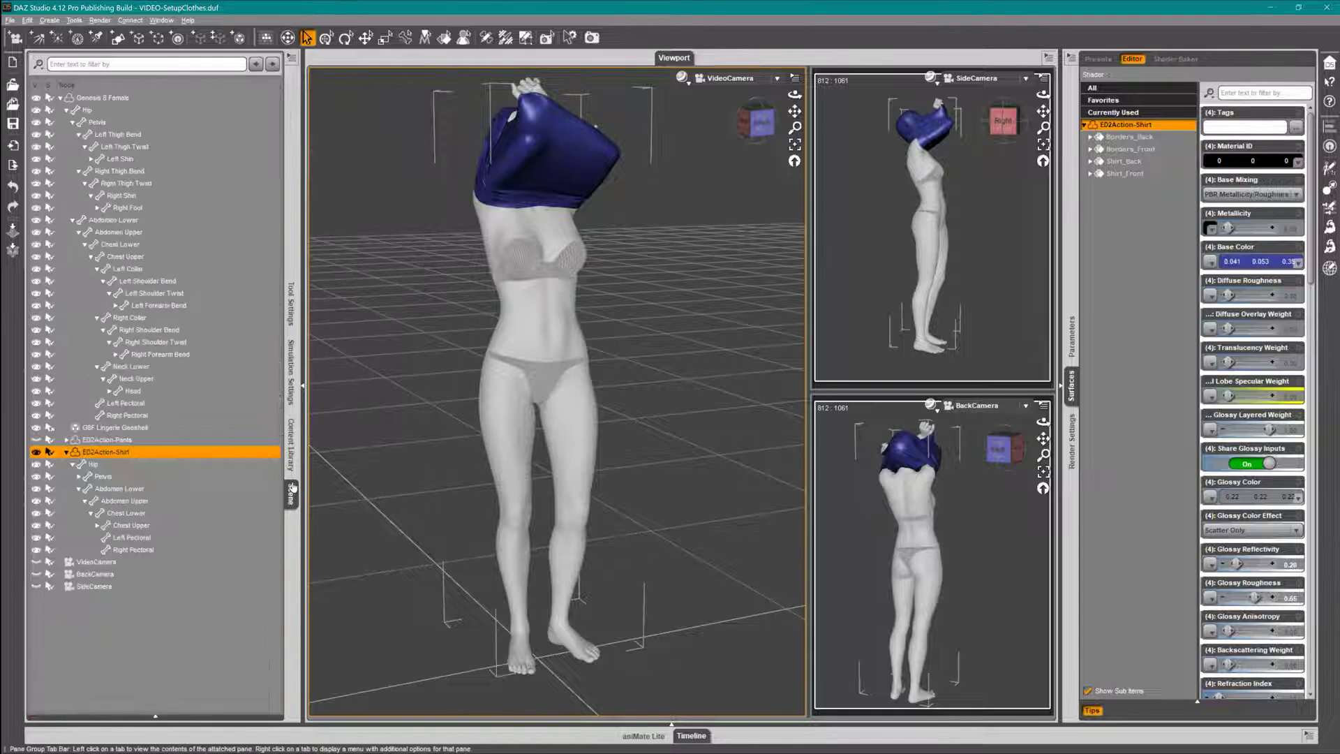
click(292, 59)
mouse_move(333, 184)
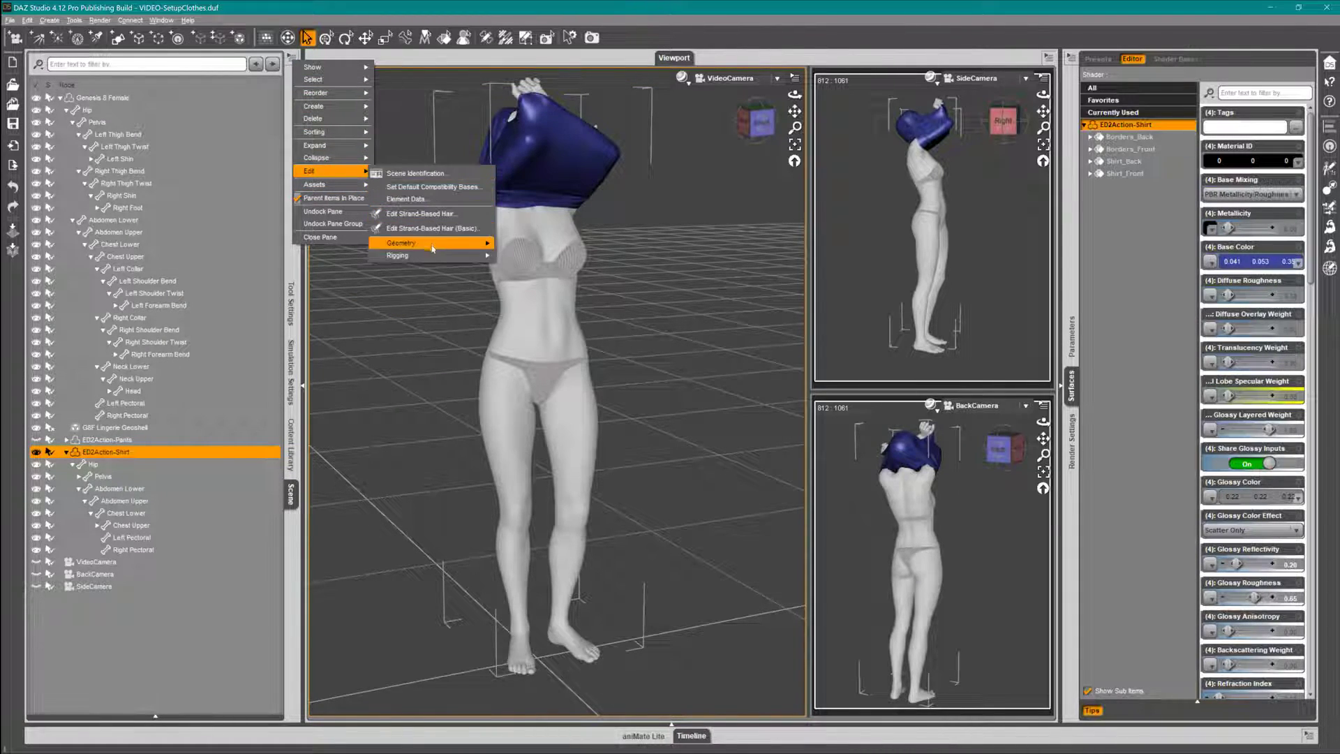
mouse_move(432, 252)
click(533, 268)
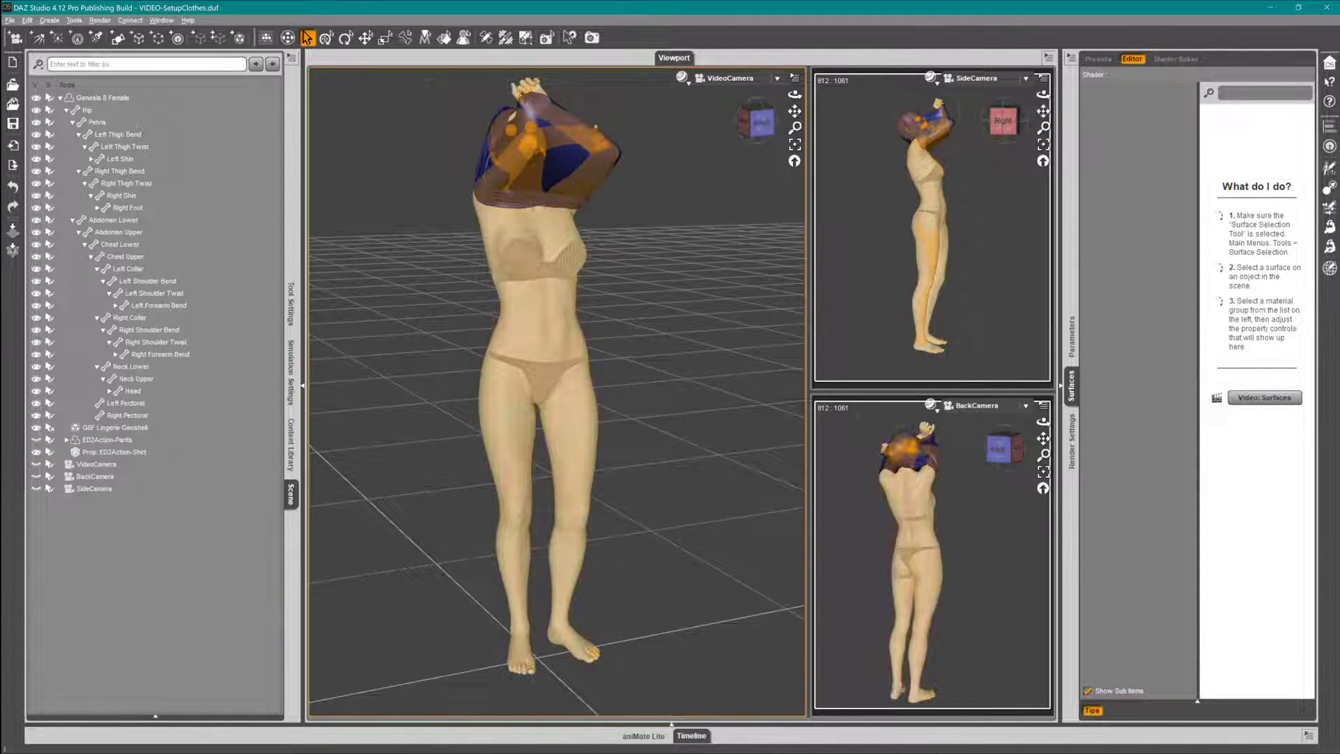
Parent the converted shirt prop to the Genesis 8 Female's Chest Upper bone
click(536, 217)
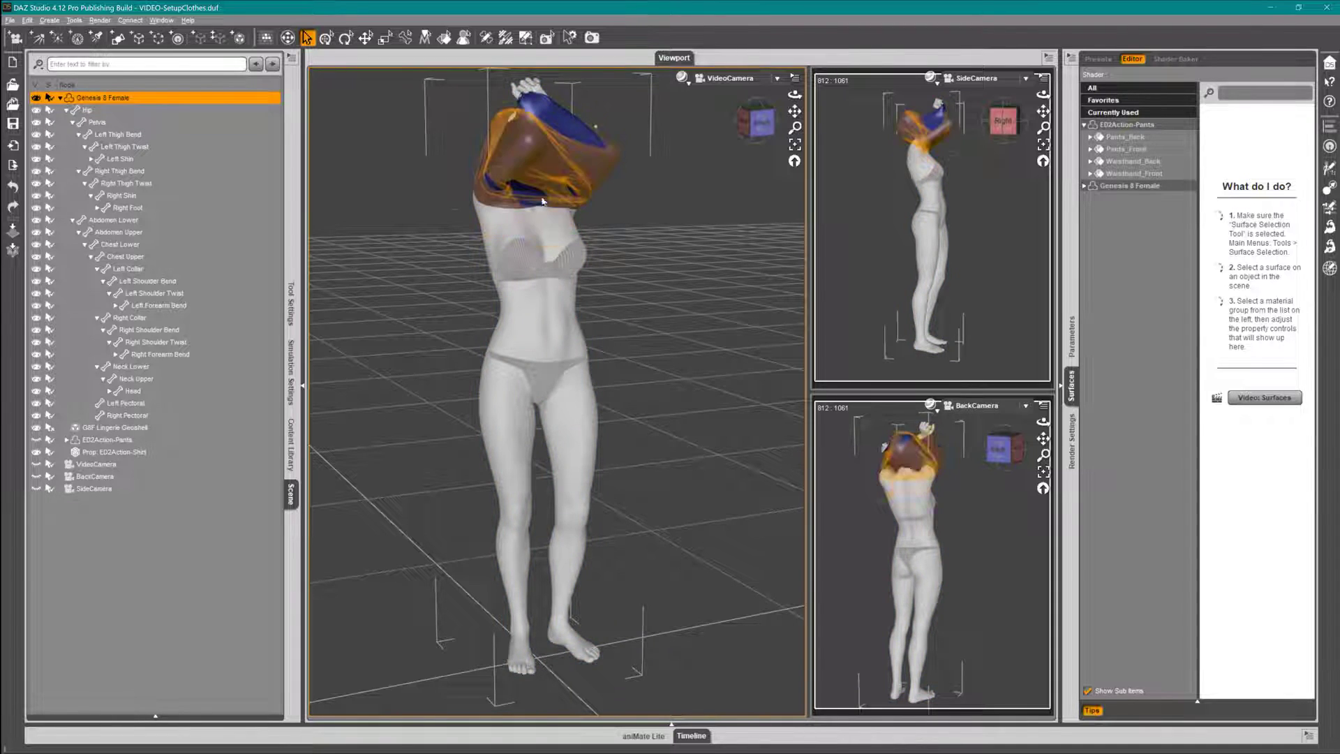
click(546, 176)
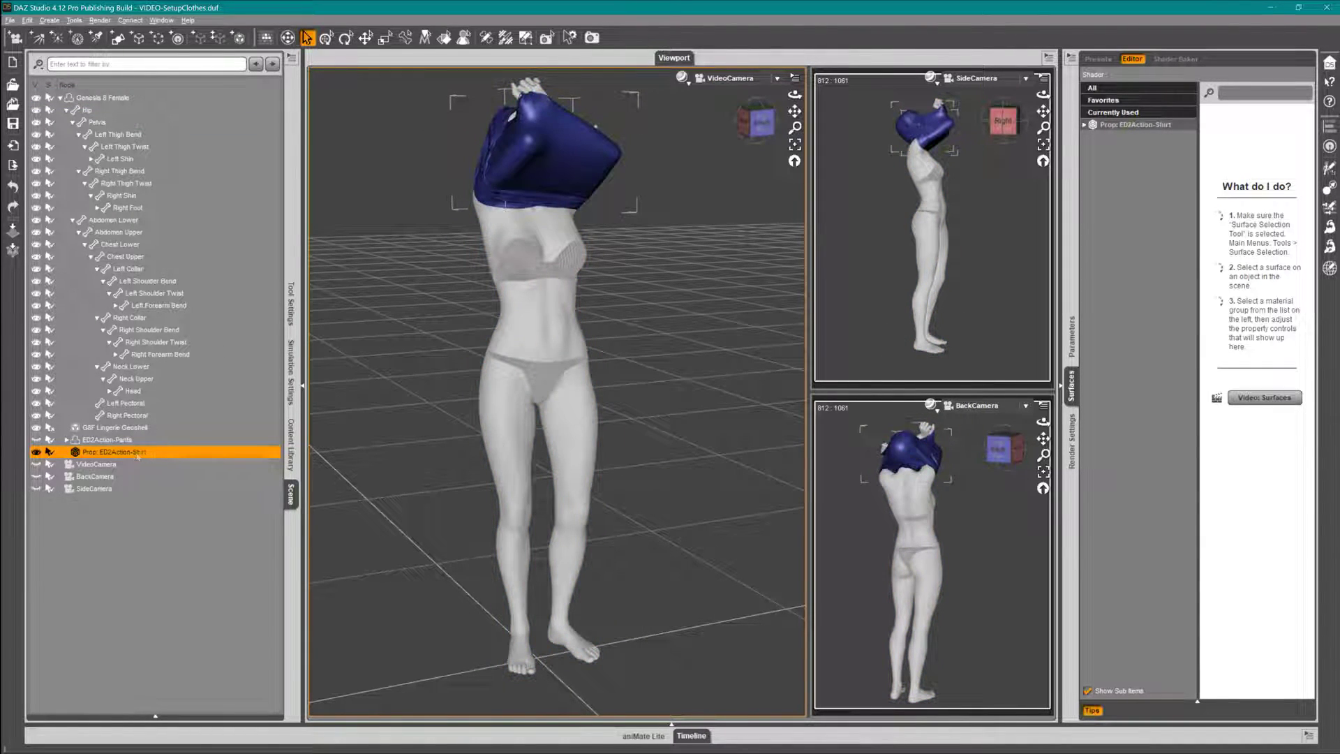
drag(191, 330, 143, 256)
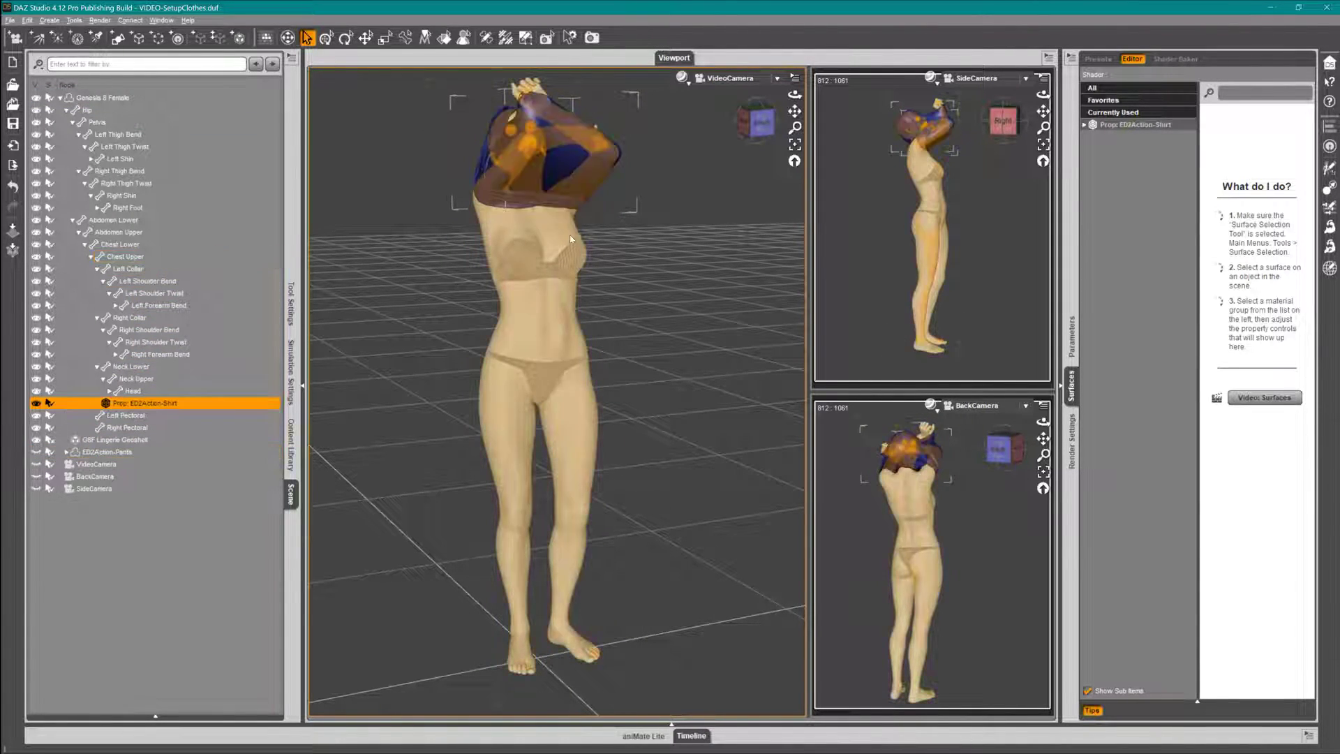
Apply the Body Lower partial poses Btm Remove Pants 04, 05 and 06, Btm Remove Shirt 04 and finally Btm Remove Pants 01 to the figure
click(534, 220)
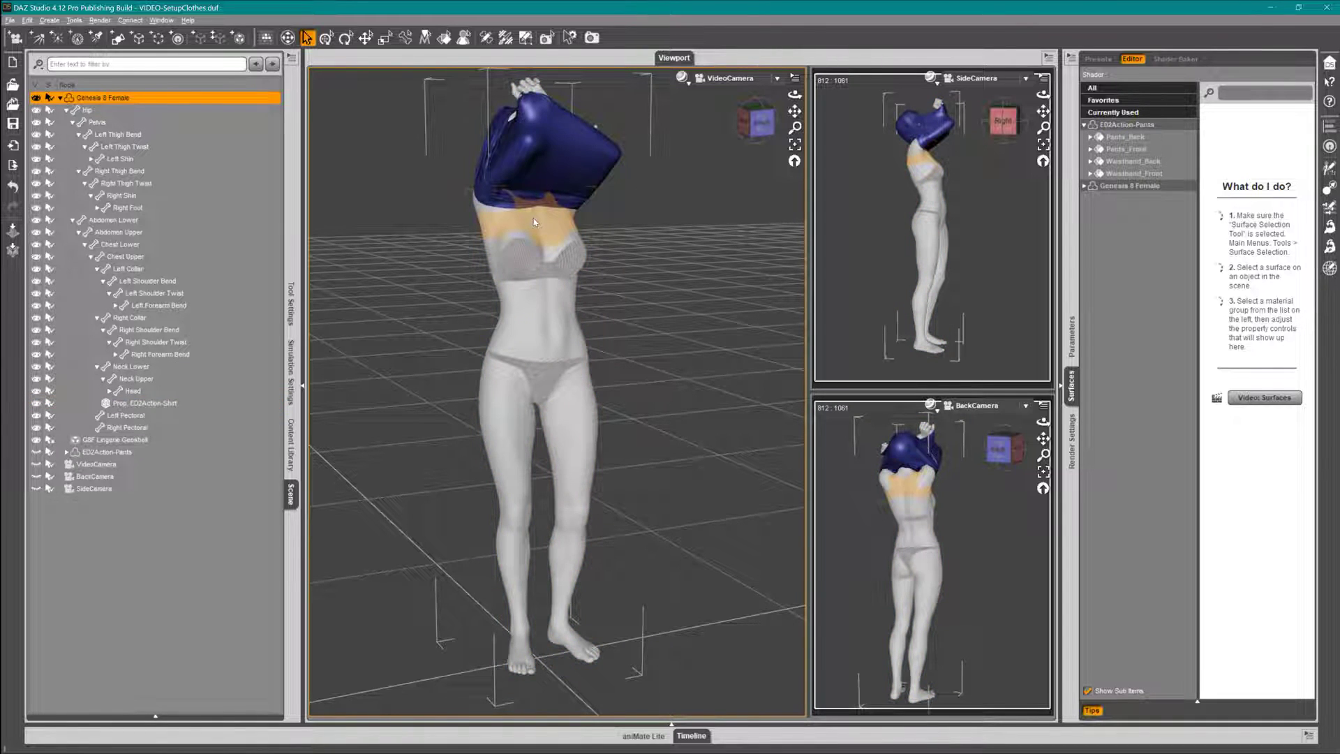
click(291, 444)
double_click(237, 462)
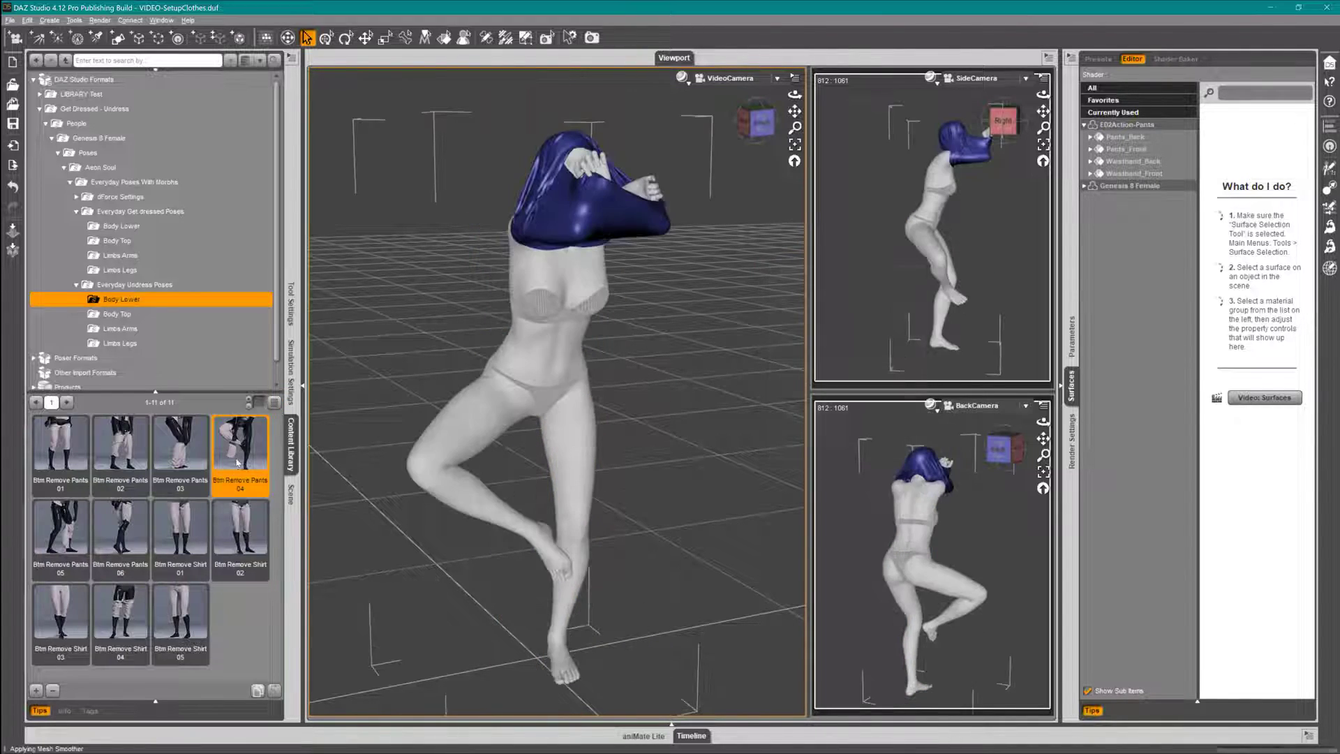
drag(794, 94, 769, 95)
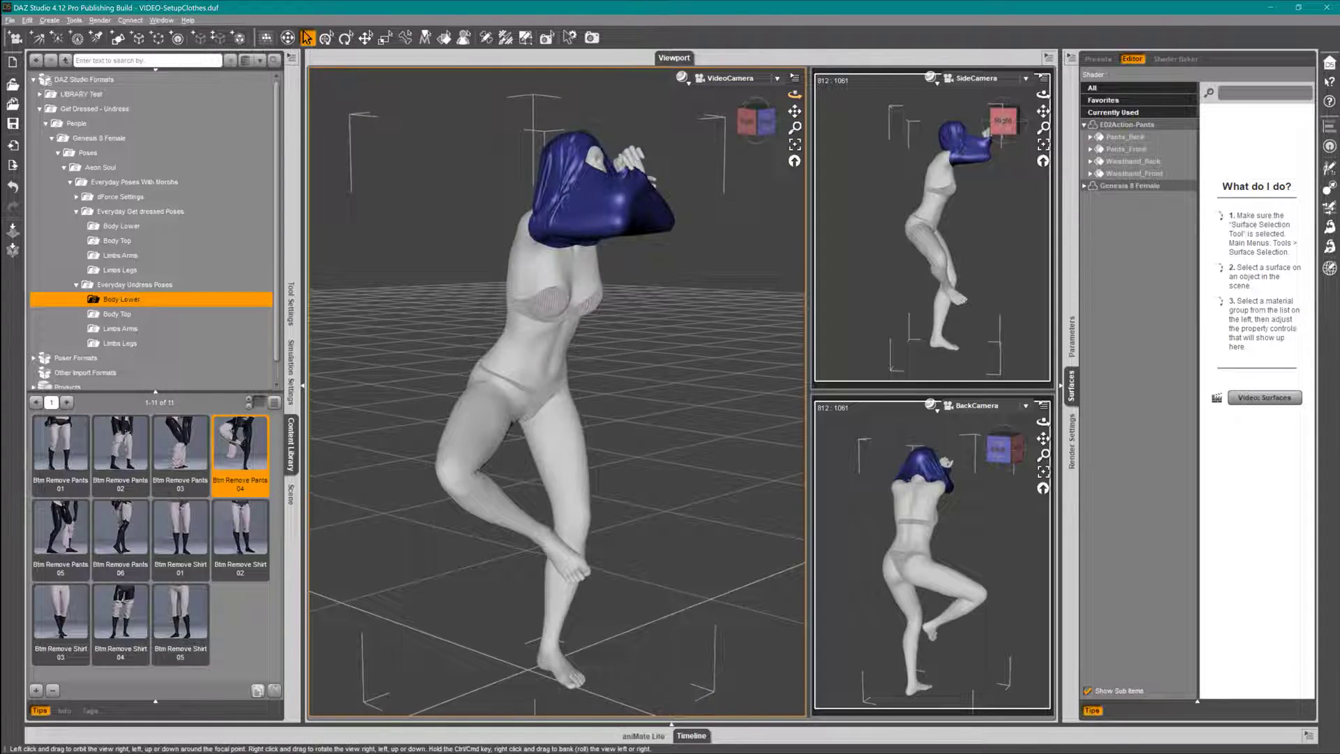
double_click(68, 523)
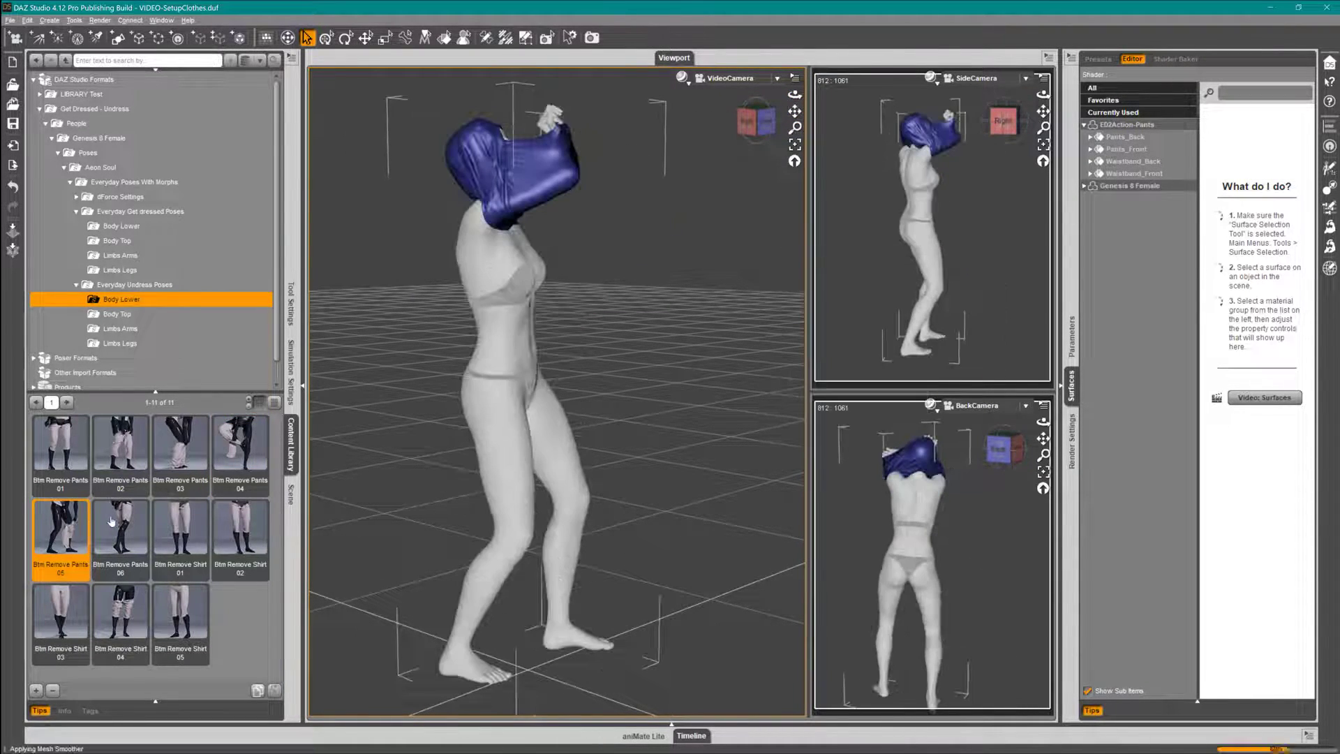
double_click(118, 517)
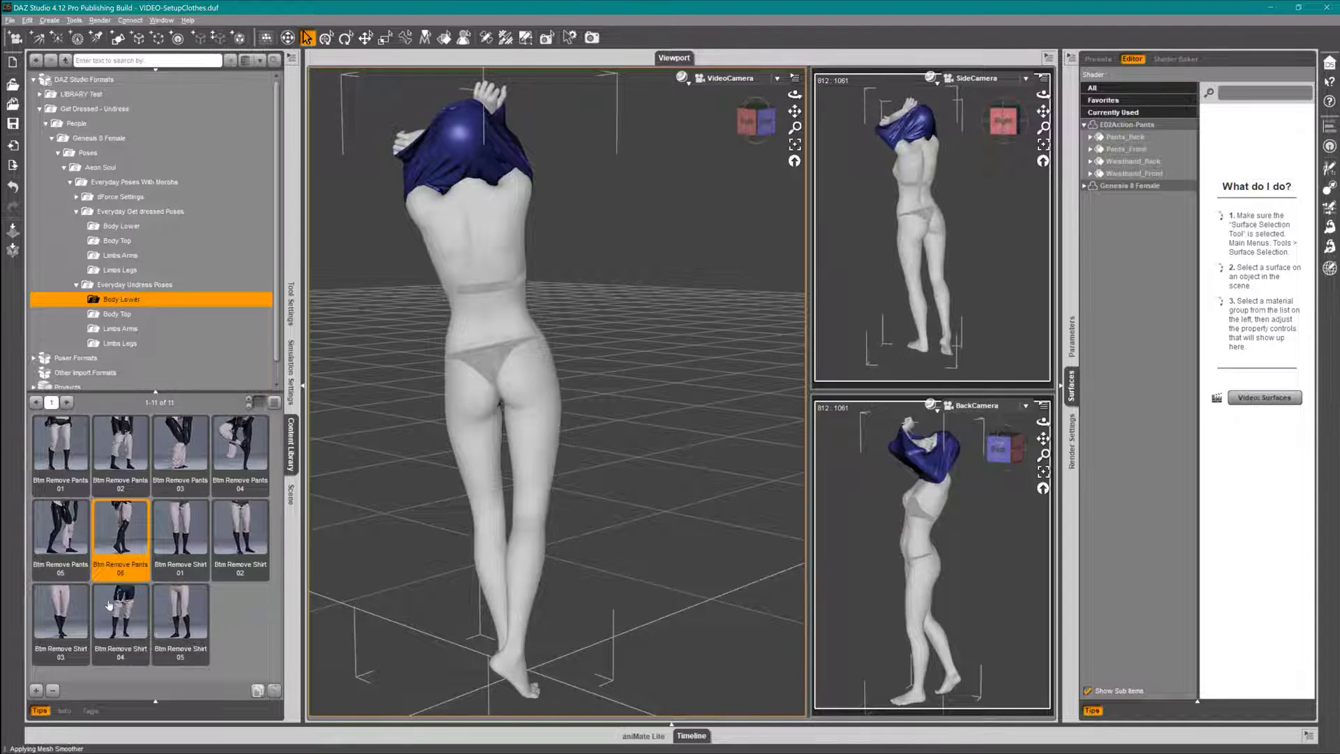
double_click(109, 604)
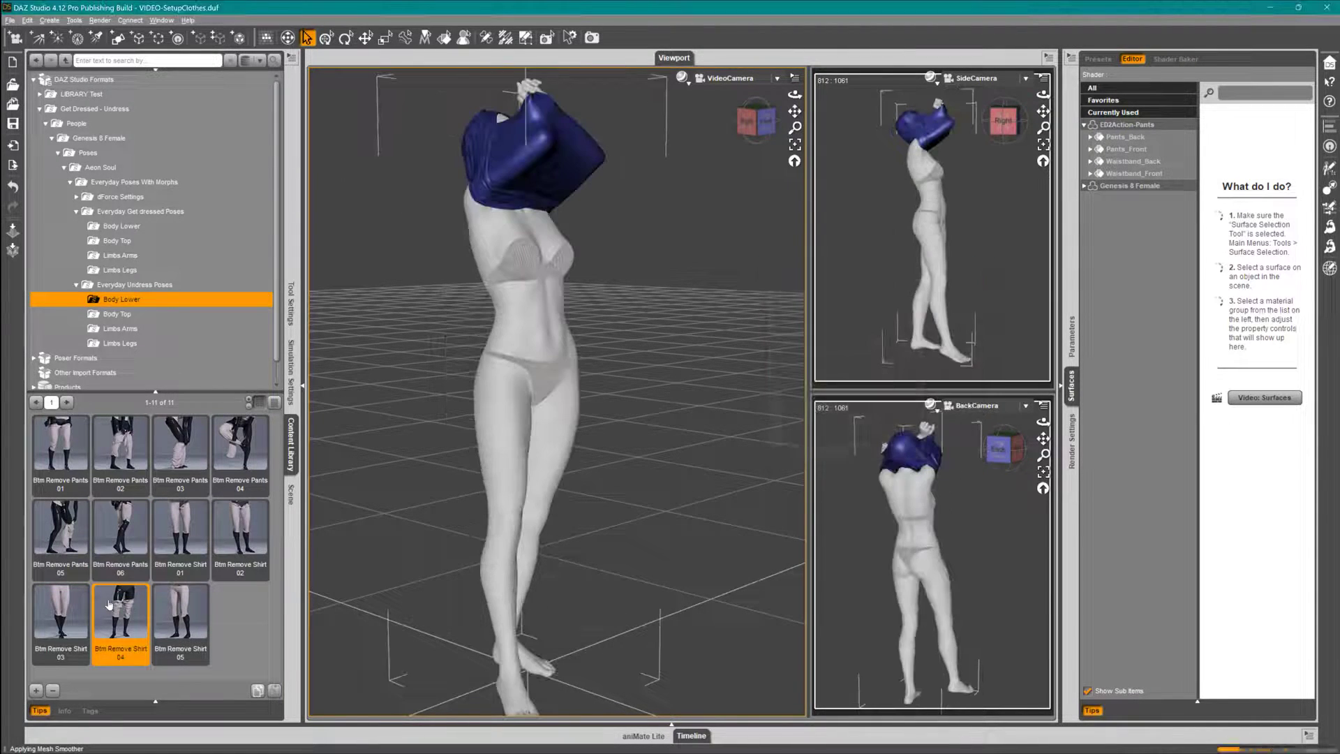
double_click(60, 447)
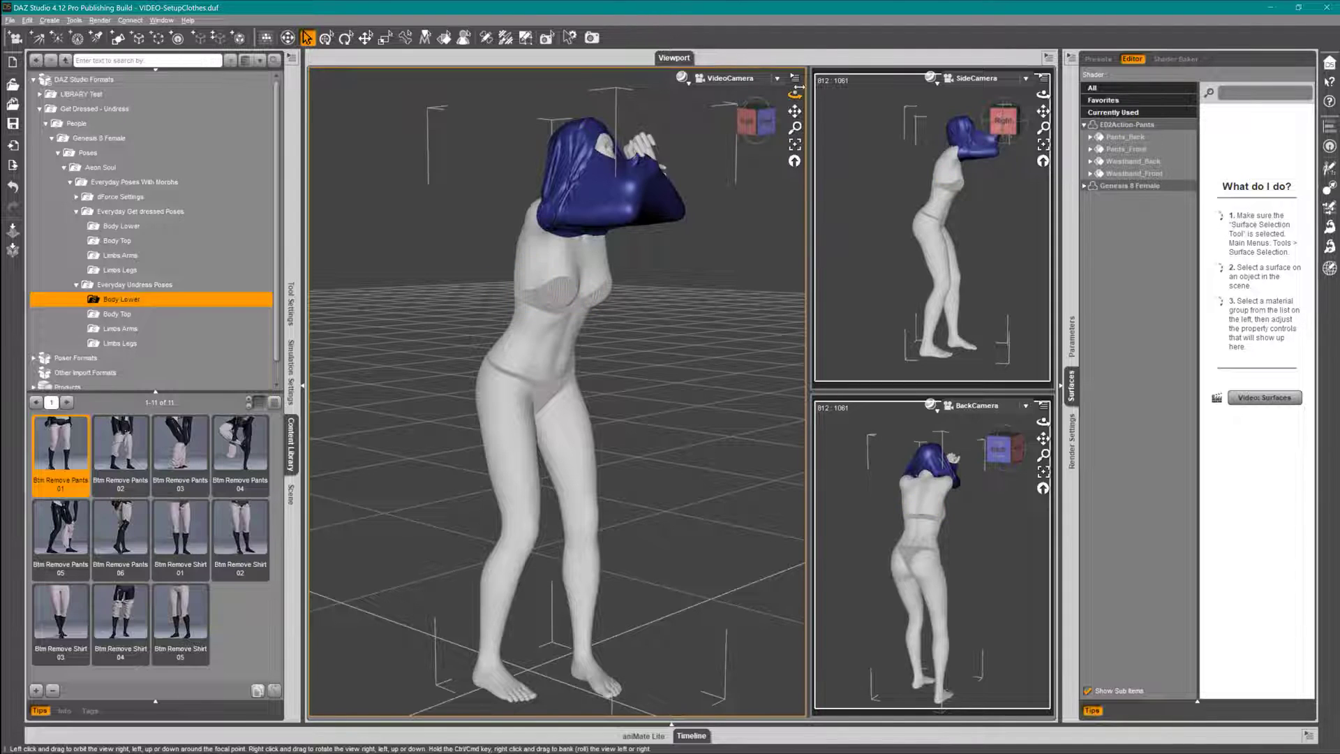